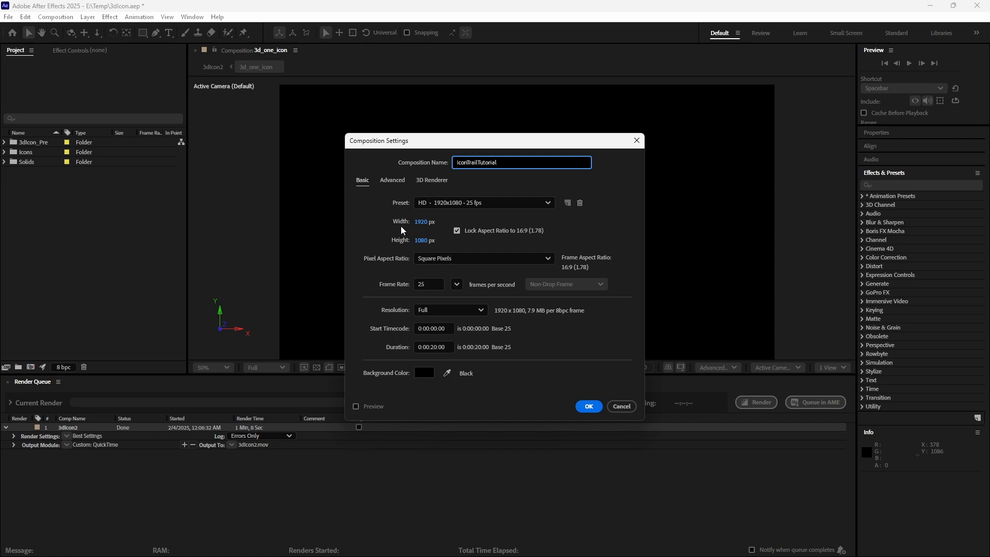
- Review the composition settings tabs and create the IconTrailTutorial composition at 1920x1080, 25 fps with the Classic 3D renderer
{"action": "left_click", "coordinate": [432, 180]}
{"action": "left_click", "coordinate": [446, 235]}
{"action": "left_click", "coordinate": [460, 254]}
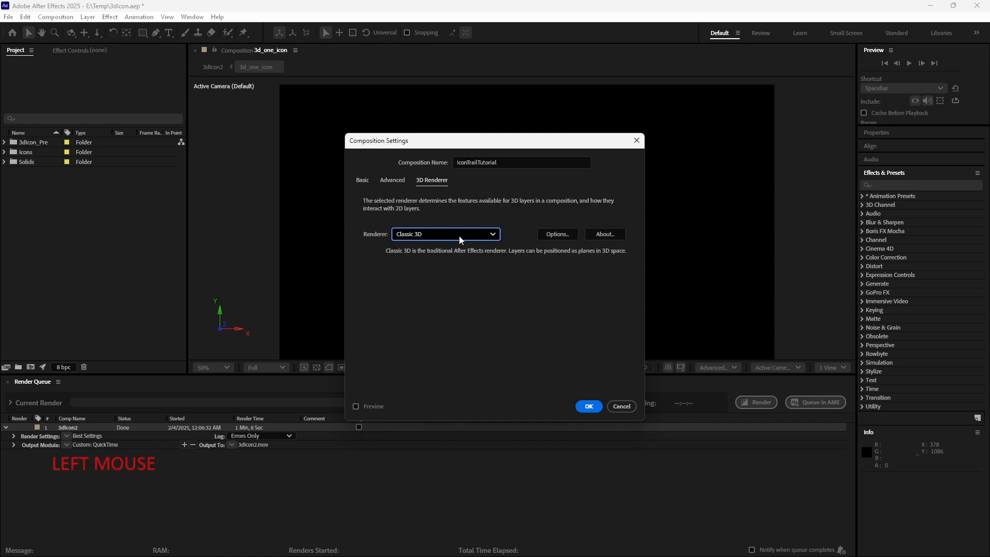
{"action": "left_click", "coordinate": [444, 235]}
{"action": "left_click", "coordinate": [444, 237]}
{"action": "left_click", "coordinate": [391, 180]}
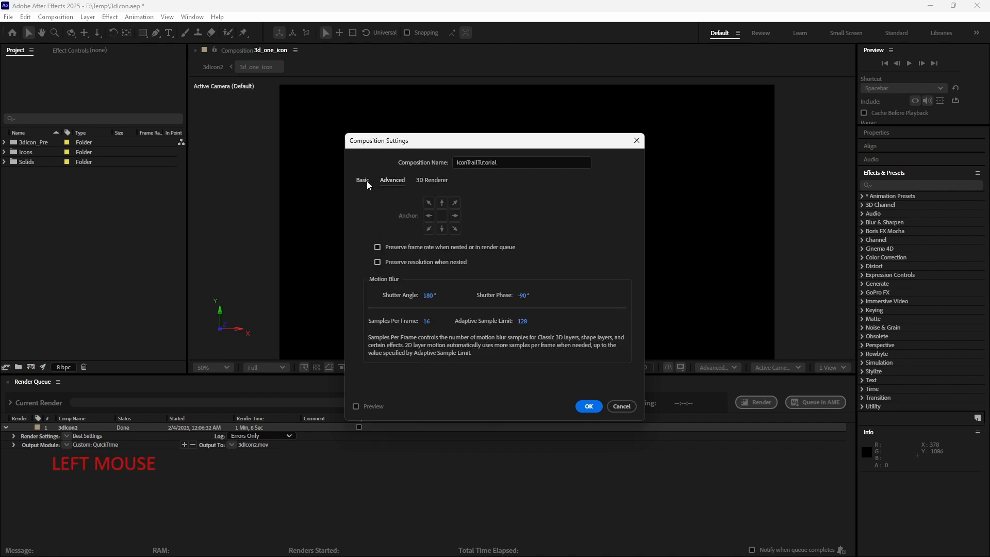
{"action": "left_click", "coordinate": [363, 181]}
{"action": "left_click", "coordinate": [587, 406]}
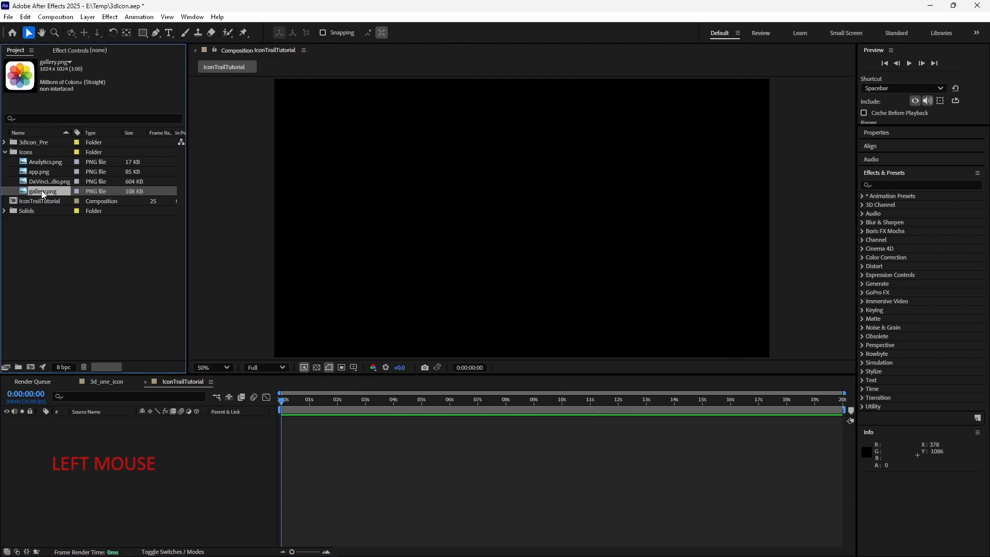
- Add DaVinci_Resolve_Studio.png to the composition as a layer, toggle the transparency grid on and off, and save the project
{"action": "left_click_drag", "start_coordinate": [49, 181], "coordinate": [117, 465]}
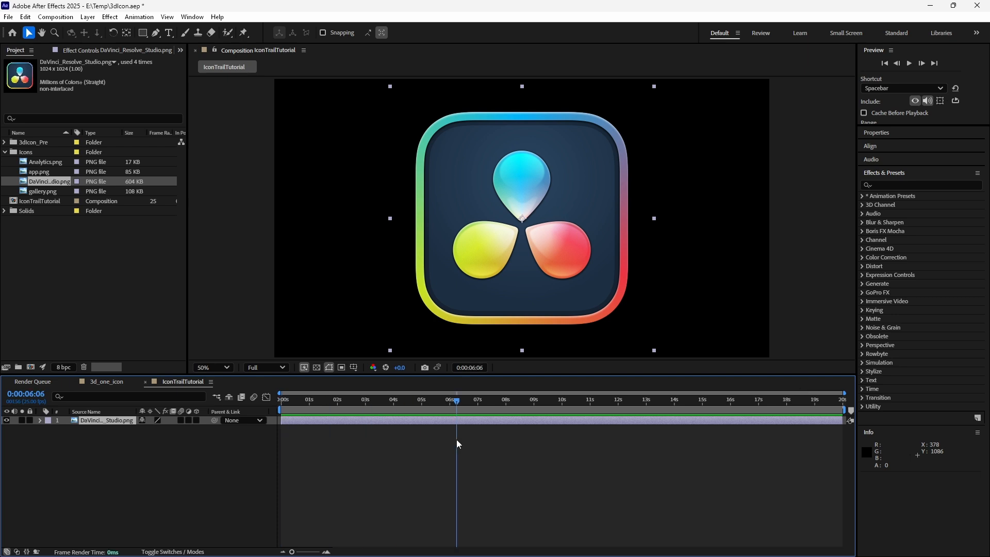
{"action": "left_click", "coordinate": [316, 367]}
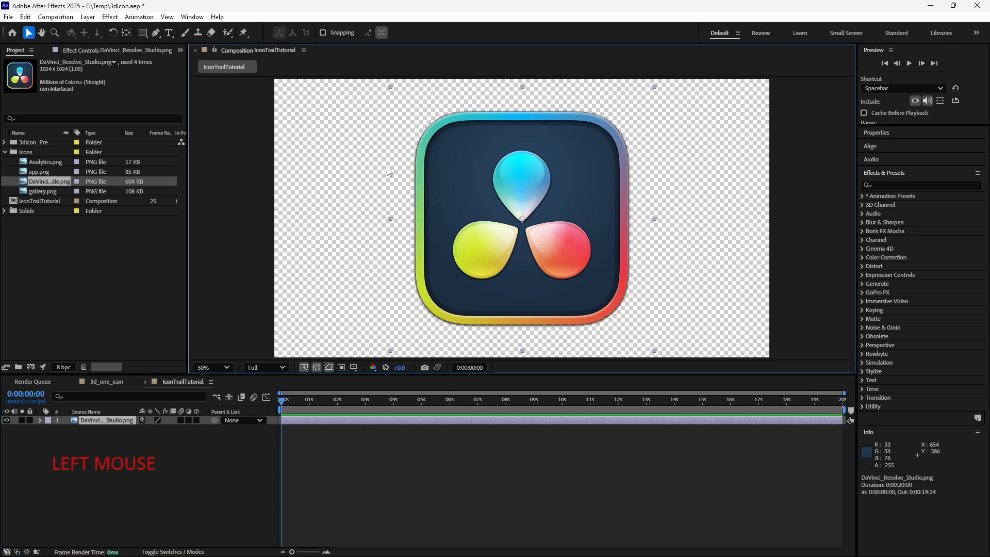
{"action": "left_click", "coordinate": [316, 367]}
{"action": "key", "text": "ctrl+s"}
- Auto-trace the icon layer's alpha channel for the current frame onto a new layer
{"action": "left_click", "coordinate": [87, 16]}
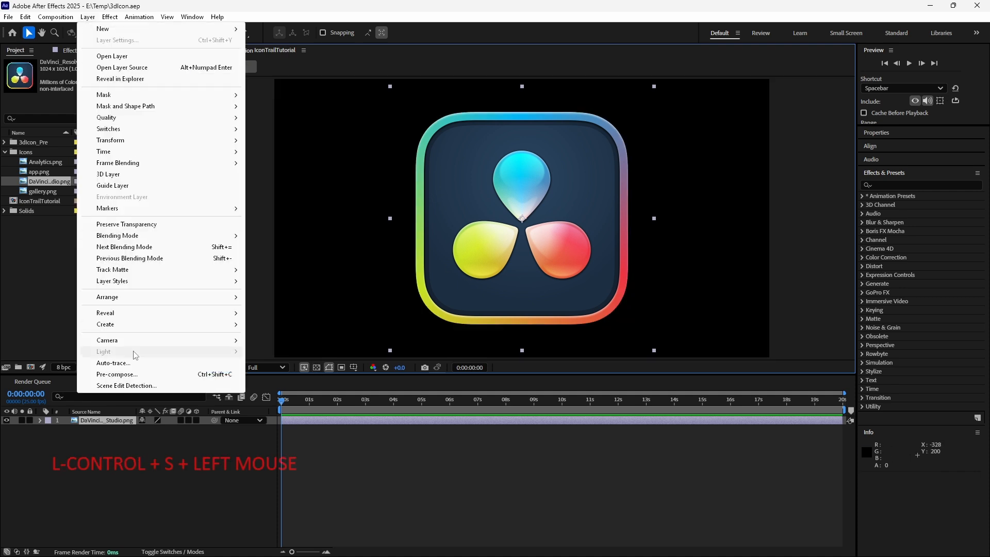
{"action": "left_click", "coordinate": [138, 364]}
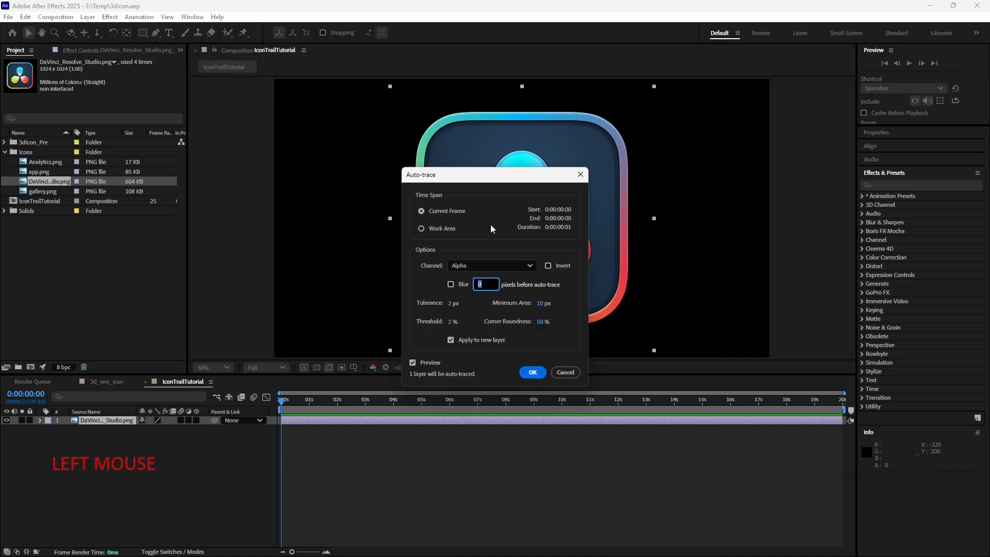
{"action": "left_click_drag", "start_coordinate": [483, 174], "coordinate": [731, 200]}
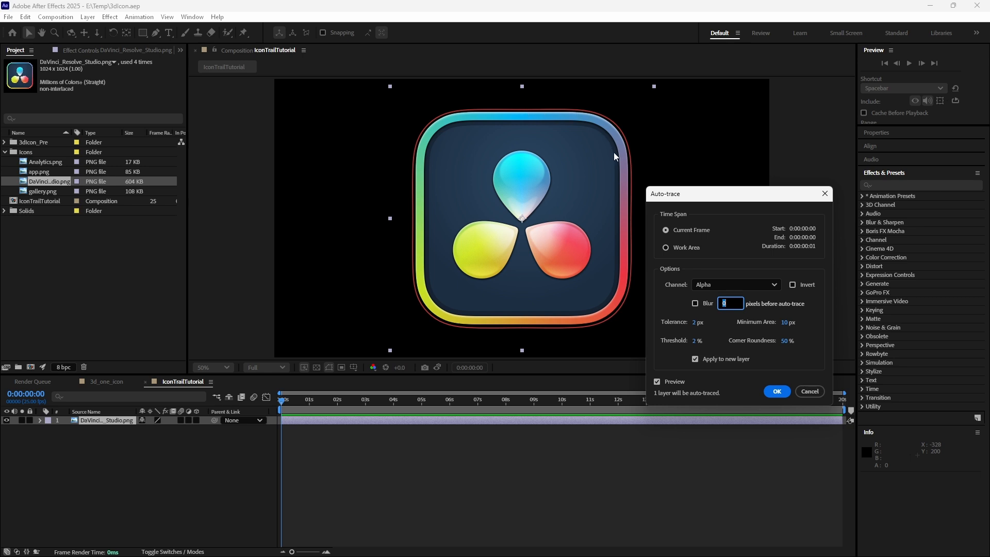
{"action": "left_click", "coordinate": [776, 392]}
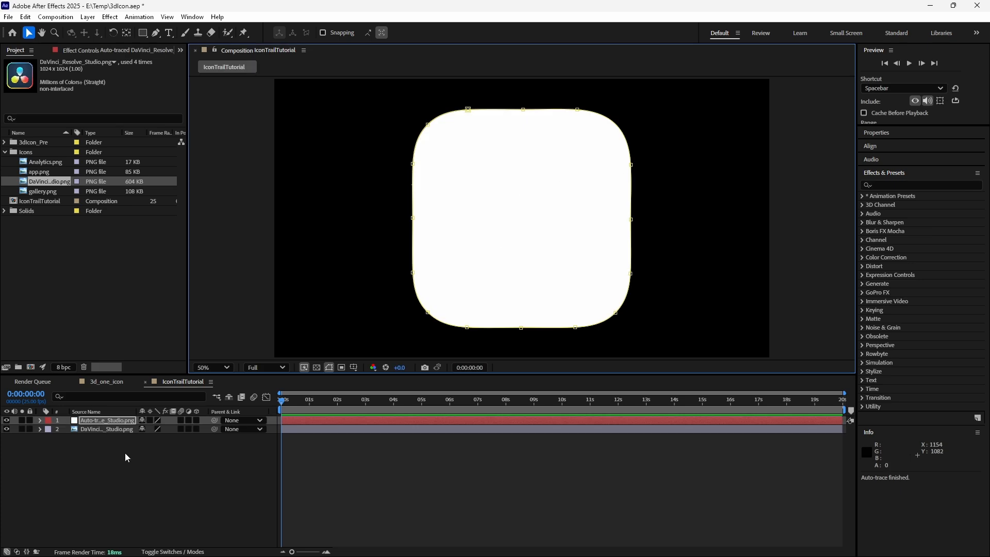
- Reveal the auto-traced layer's mask and turn off the Mask Path stopwatch
{"action": "left_click", "coordinate": [111, 420]}
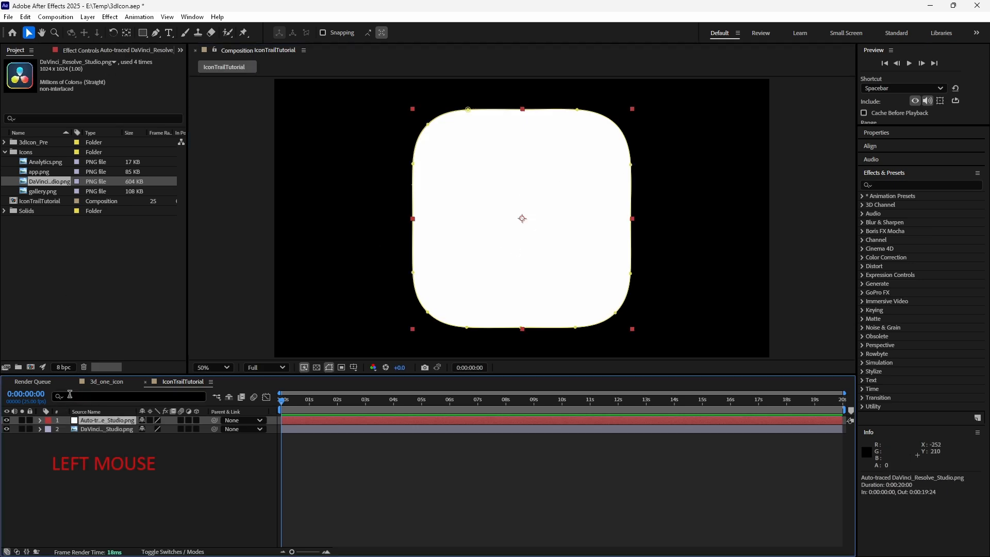
{"action": "key", "text": "m"}
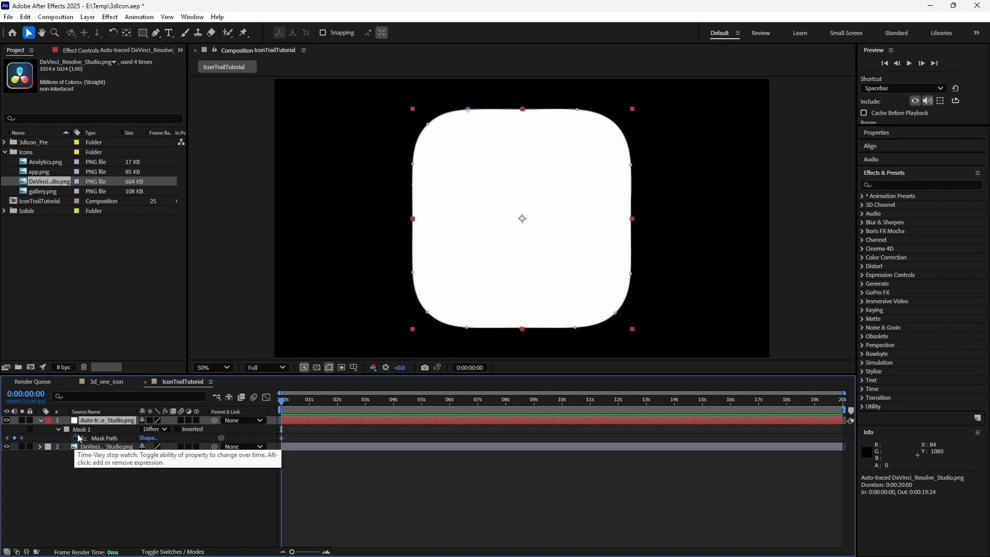
{"action": "left_click", "coordinate": [76, 437]}
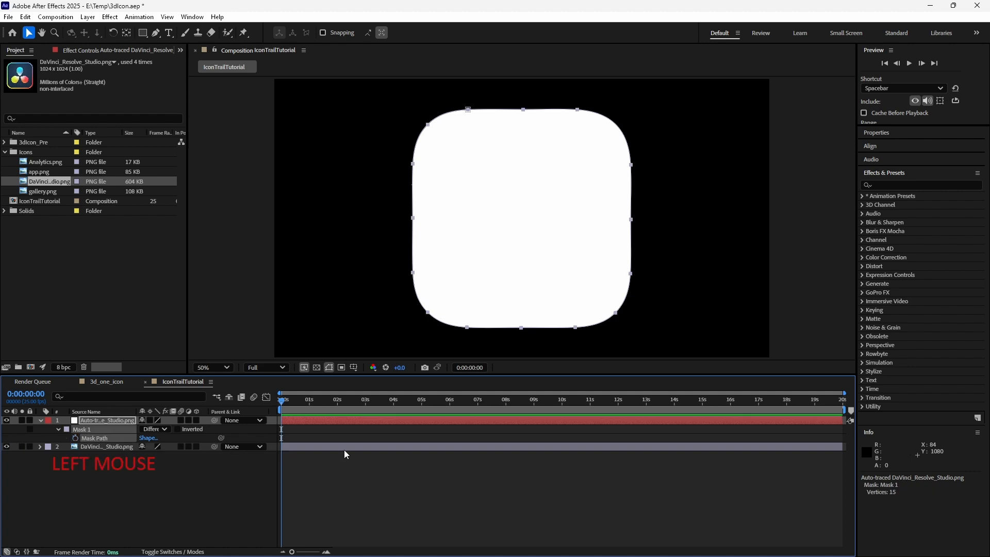
- Trim the composition to a 10-second work area and move the current time to 0:00:03:00
{"action": "left_click_drag", "start_coordinate": [426, 403], "coordinate": [722, 411]}
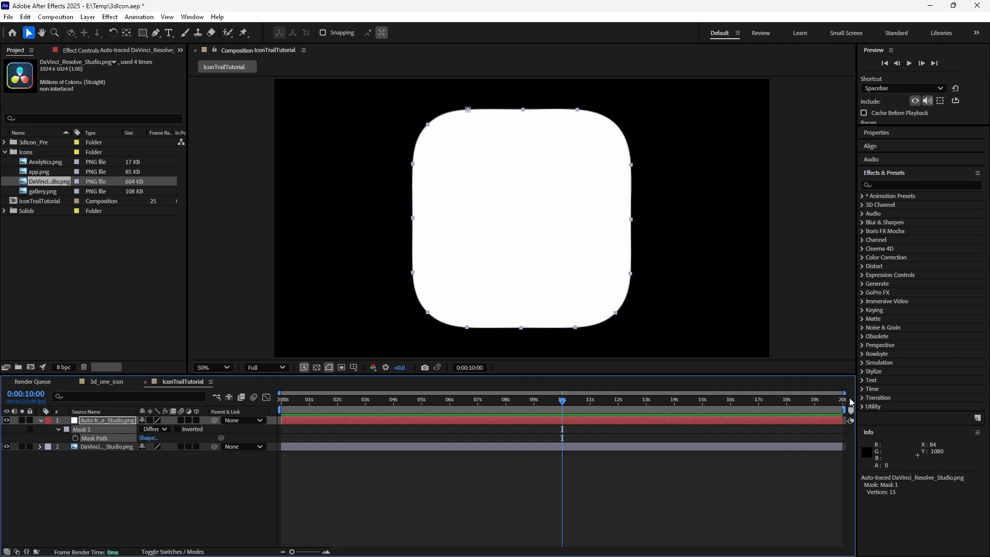
{"action": "right_click", "coordinate": [535, 409]}
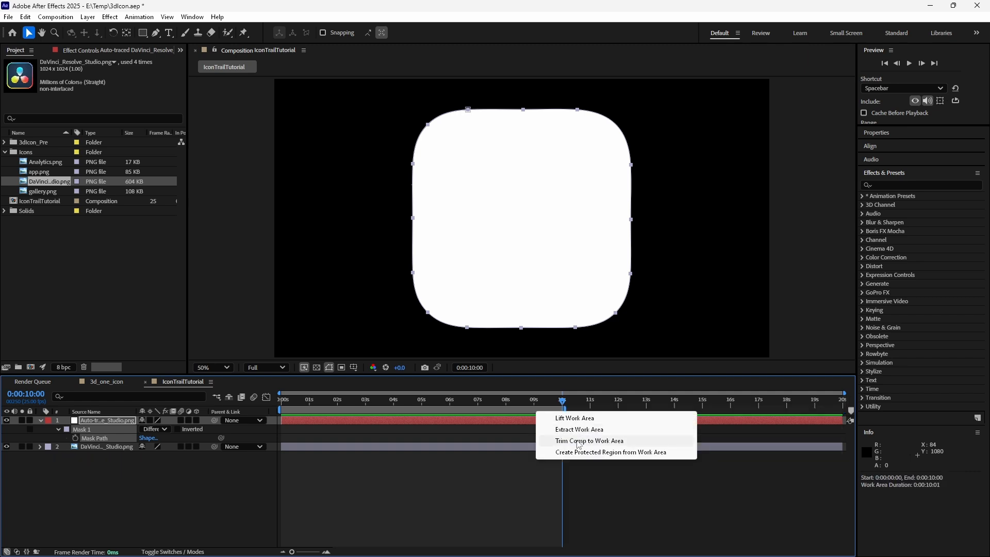
{"action": "left_click", "coordinate": [578, 444]}
{"action": "left_click_drag", "start_coordinate": [701, 399], "coordinate": [592, 404]}
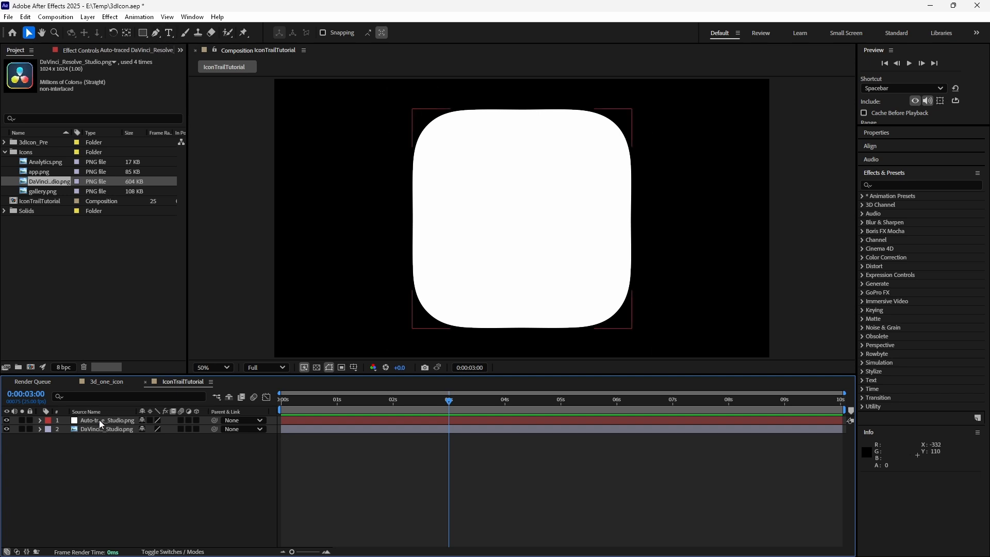
- Draw a rough closed four-point cyan shape with the Pen tool to the left of the icon
{"action": "left_click", "coordinate": [155, 32]}
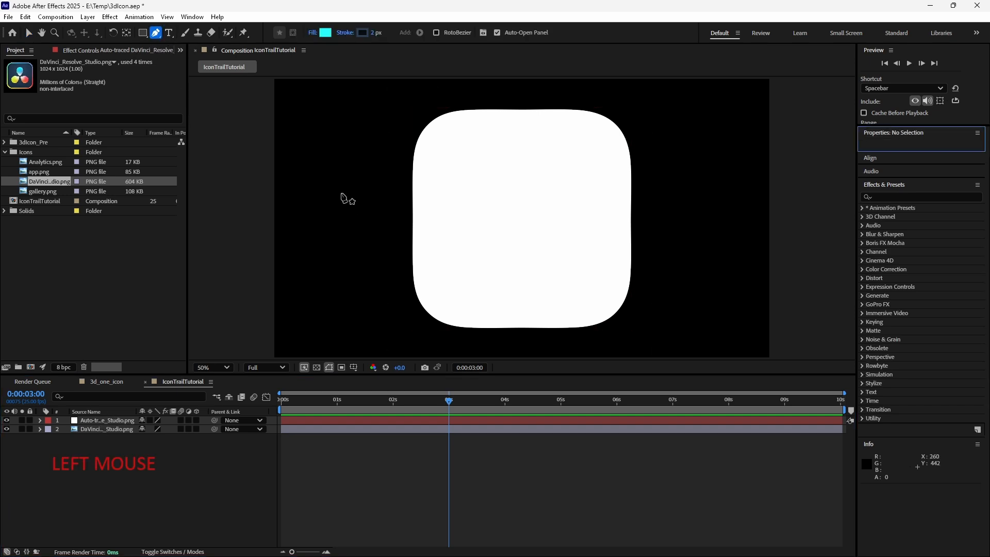
{"action": "left_click", "coordinate": [340, 192]}
{"action": "left_click", "coordinate": [379, 136]}
{"action": "left_click", "coordinate": [404, 255]}
{"action": "left_click", "coordinate": [361, 231]}
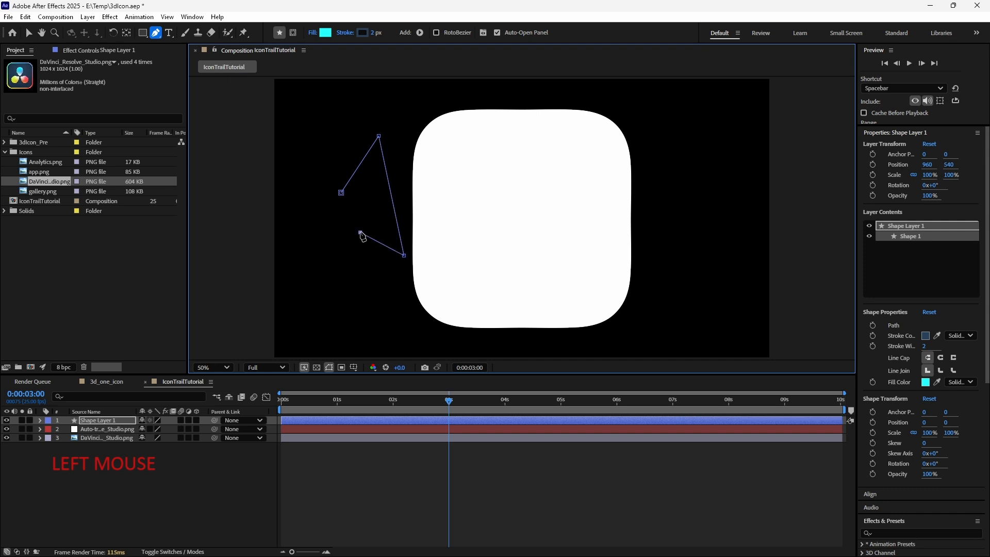
{"action": "left_click", "coordinate": [341, 192]}
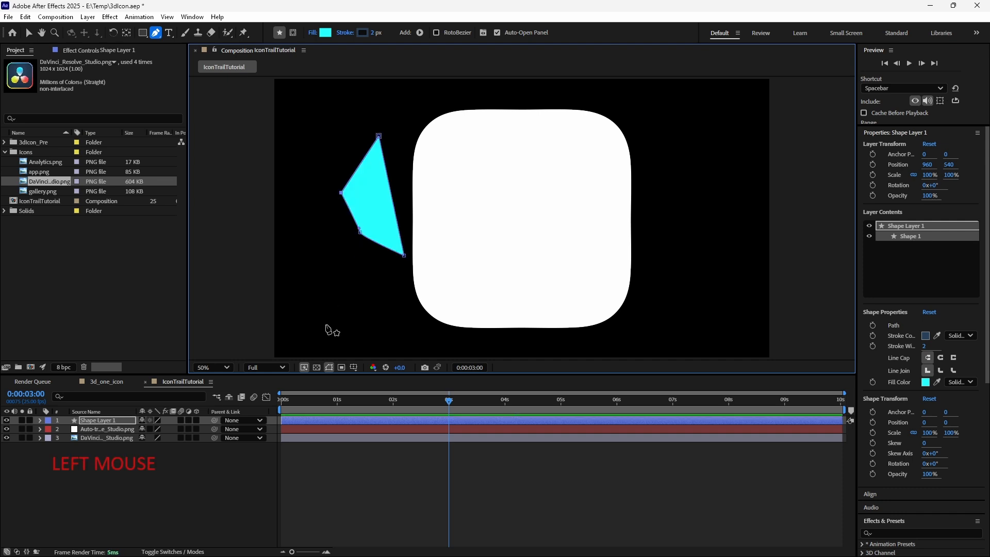
- Copy the auto-traced layer's Mask Path and paste it into the shape layer's Path property
{"action": "left_click", "coordinate": [39, 420]}
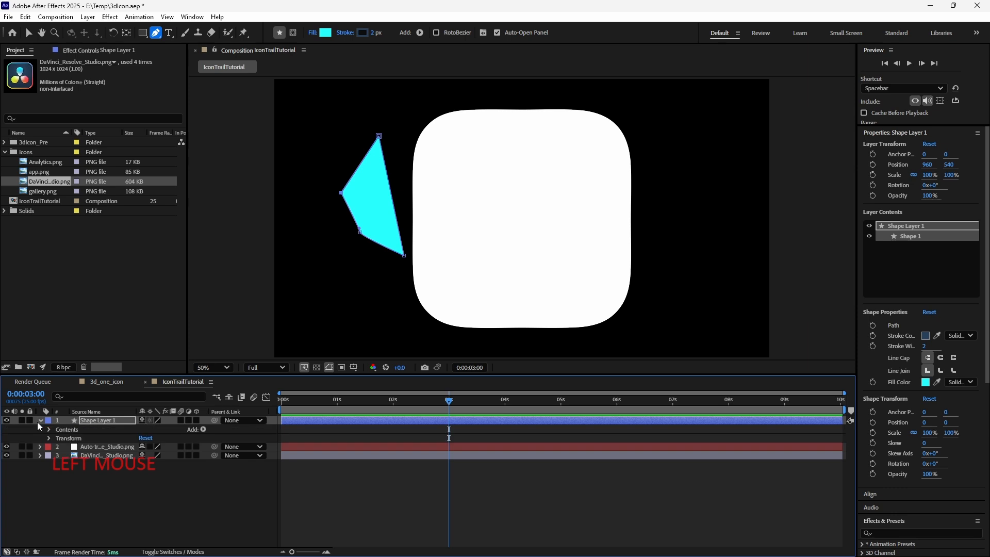
{"action": "left_click", "coordinate": [49, 429]}
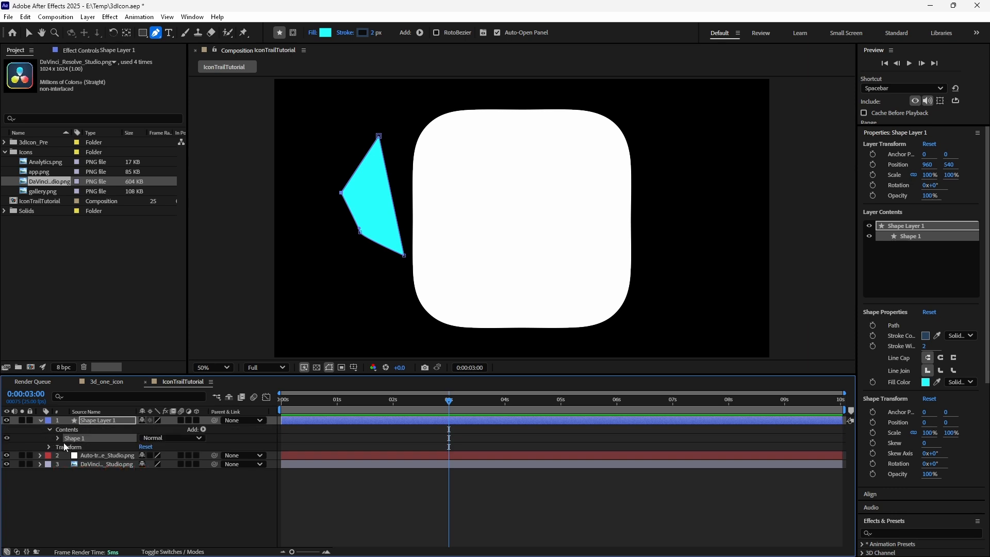
{"action": "left_click", "coordinate": [59, 437]}
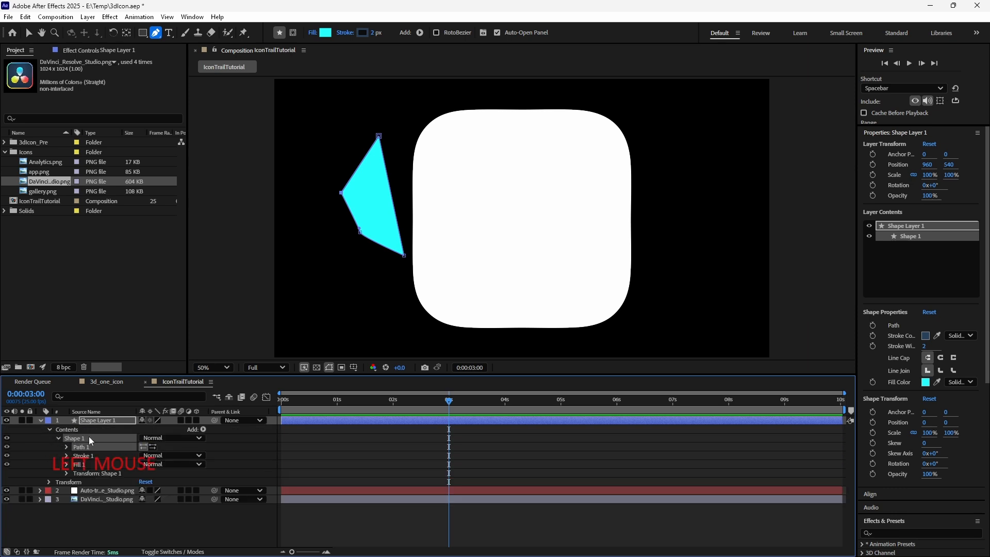
{"action": "left_click", "coordinate": [65, 447]}
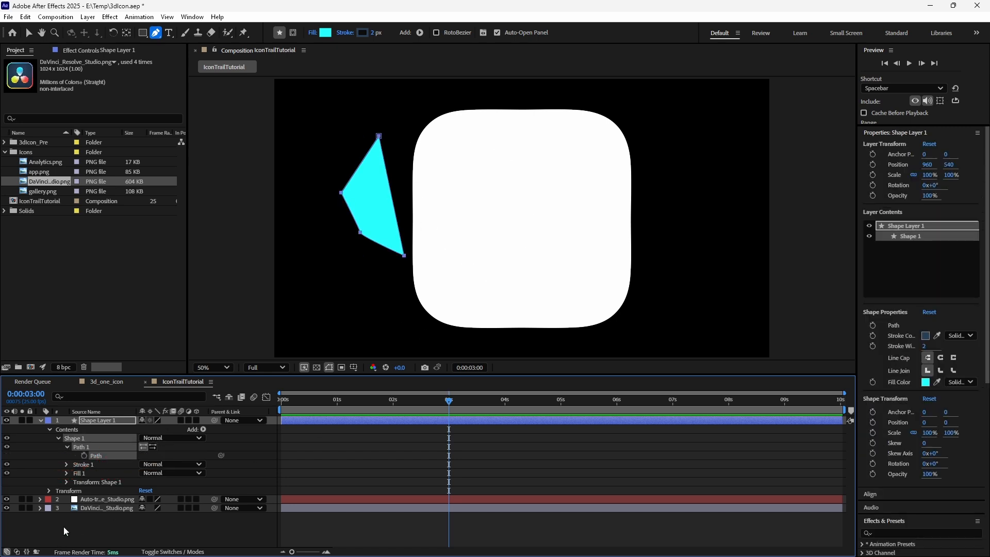
{"action": "left_click", "coordinate": [99, 498]}
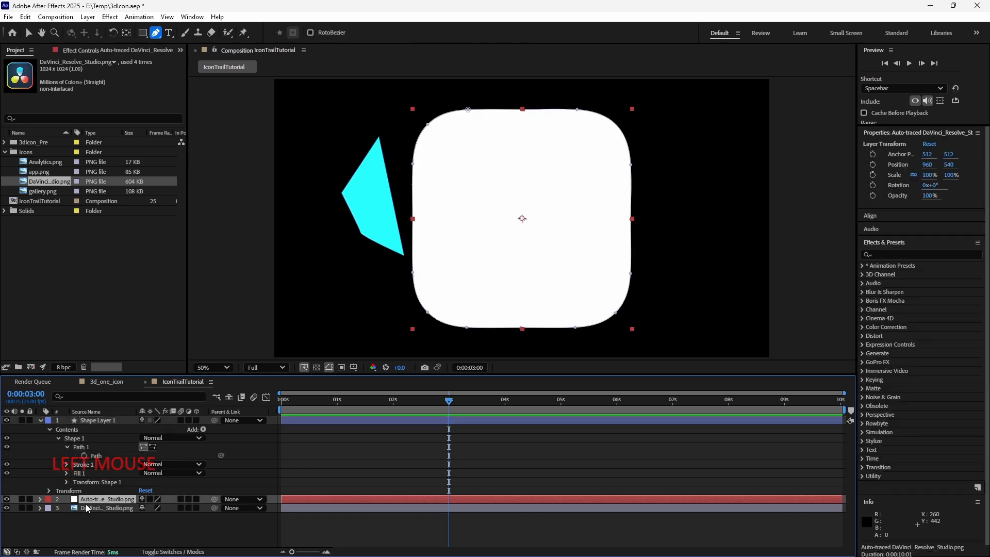
{"action": "left_click", "coordinate": [39, 500]}
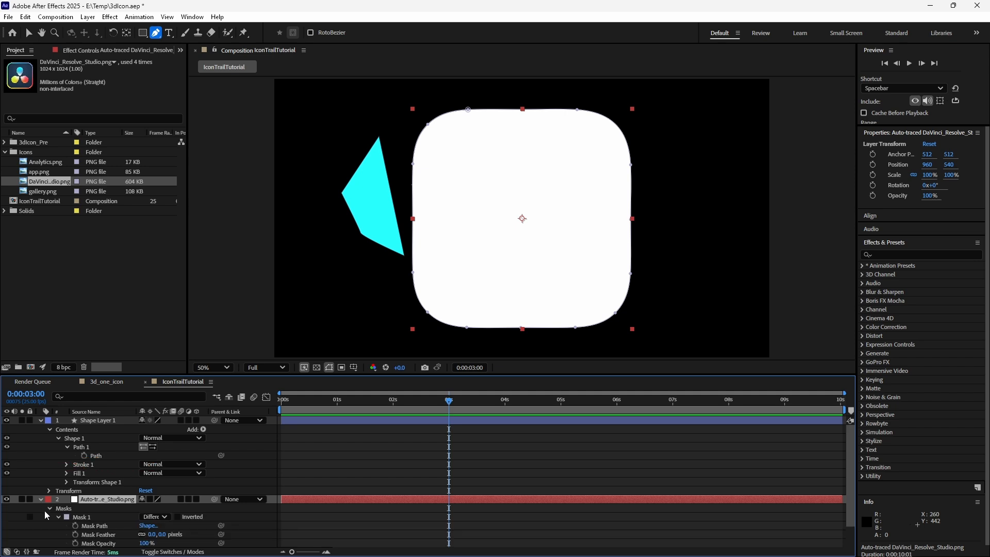
{"action": "left_click", "coordinate": [82, 524]}
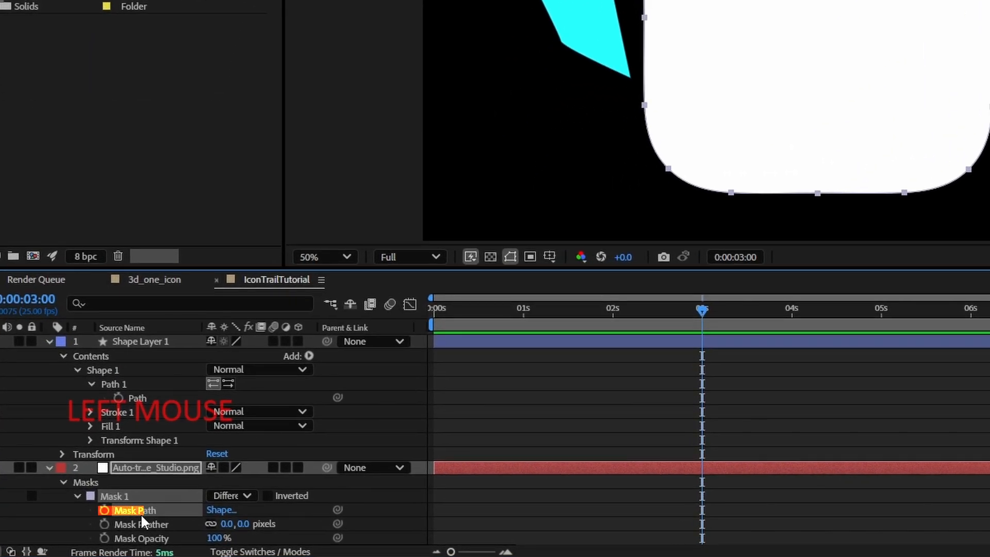
{"action": "key", "text": "ctrl+c"}
{"action": "left_click", "coordinate": [134, 400]}
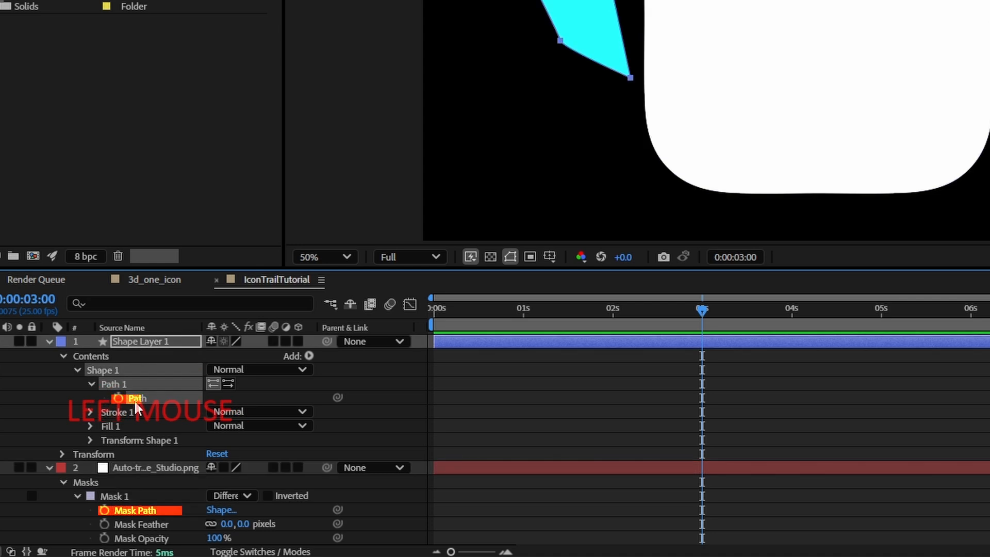
{"action": "key", "text": "ctrl+v"}
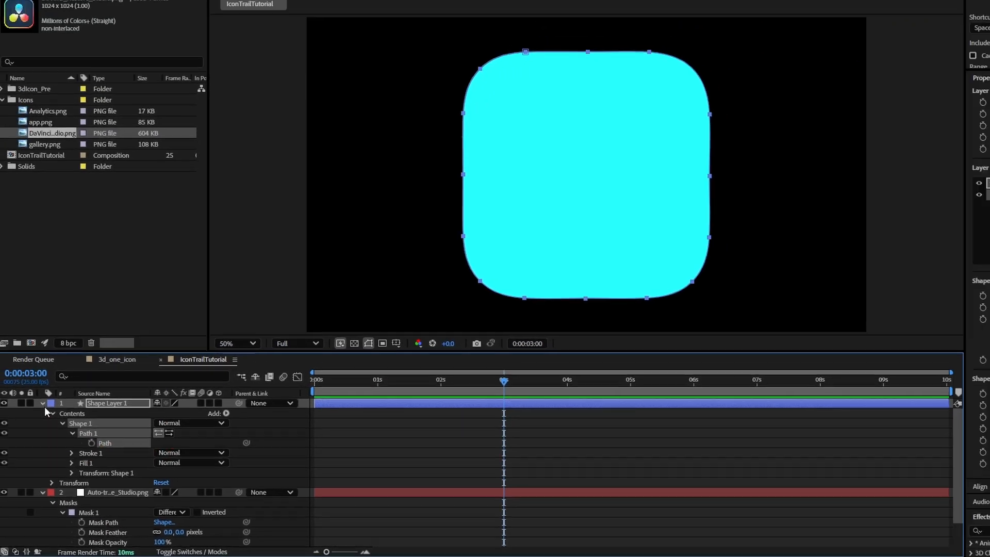
- Collapse the layer properties and hide the shape layer
{"action": "left_click", "coordinate": [42, 403]}
{"action": "left_click", "coordinate": [43, 412]}
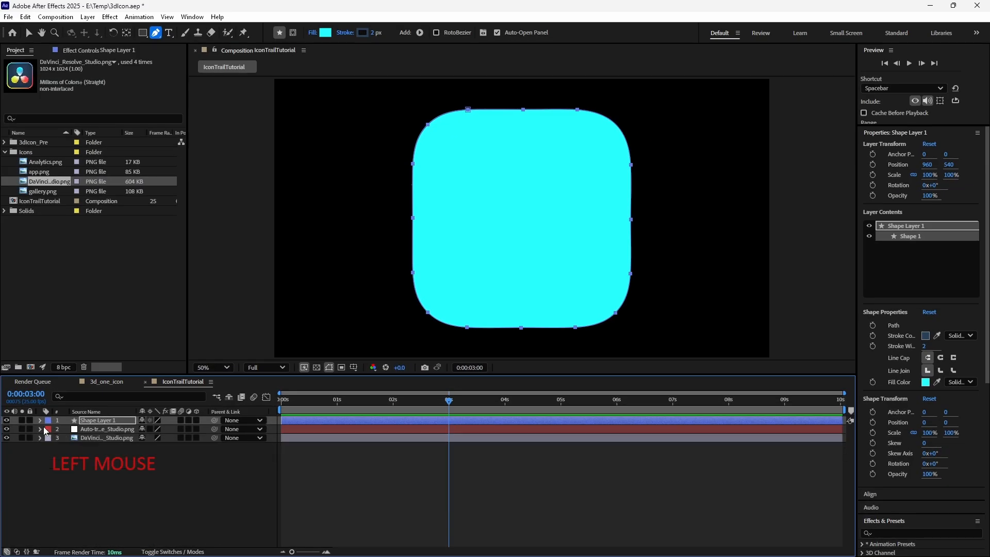
{"action": "left_click", "coordinate": [115, 412]}
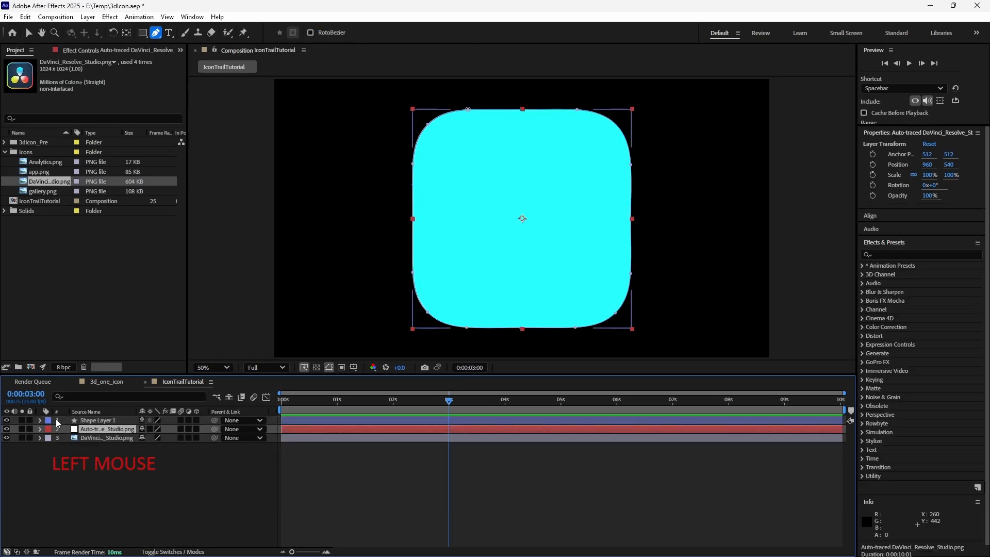
{"action": "left_click", "coordinate": [6, 420]}
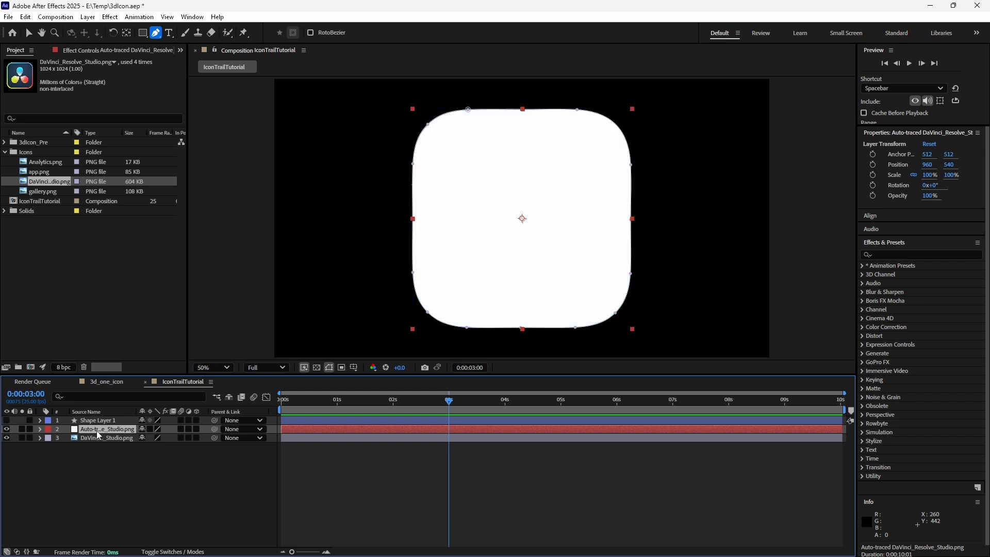
- Inspect the auto-traced layer's mask and the shape layer's contents
{"action": "key", "text": "m"}
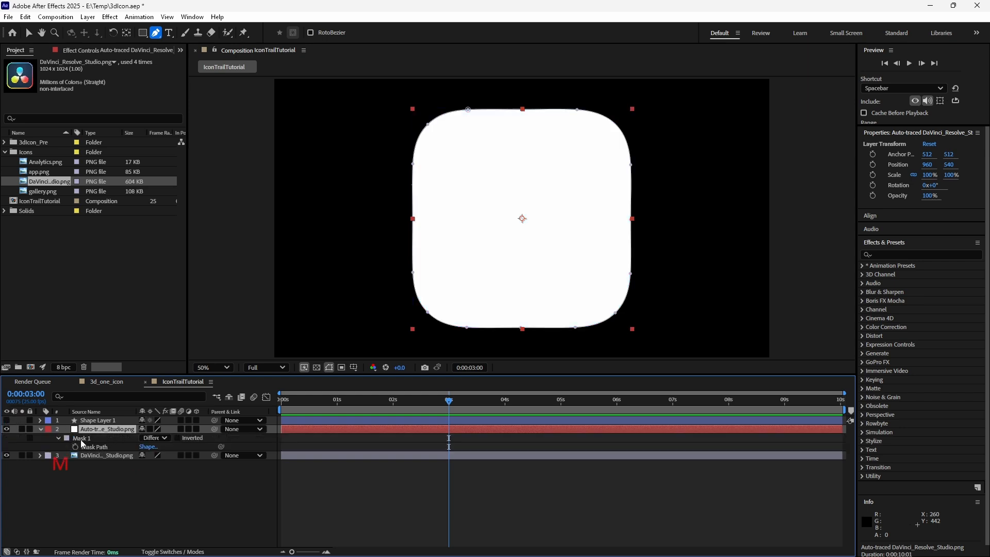
{"action": "left_click", "coordinate": [100, 419]}
{"action": "left_click", "coordinate": [41, 421]}
{"action": "left_click", "coordinate": [50, 429]}
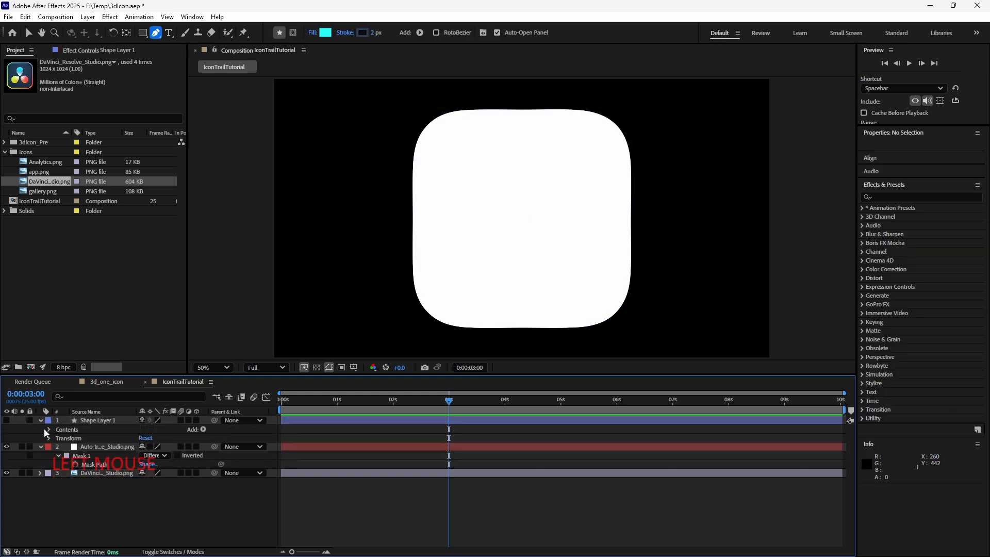
{"action": "left_click", "coordinate": [50, 429]}
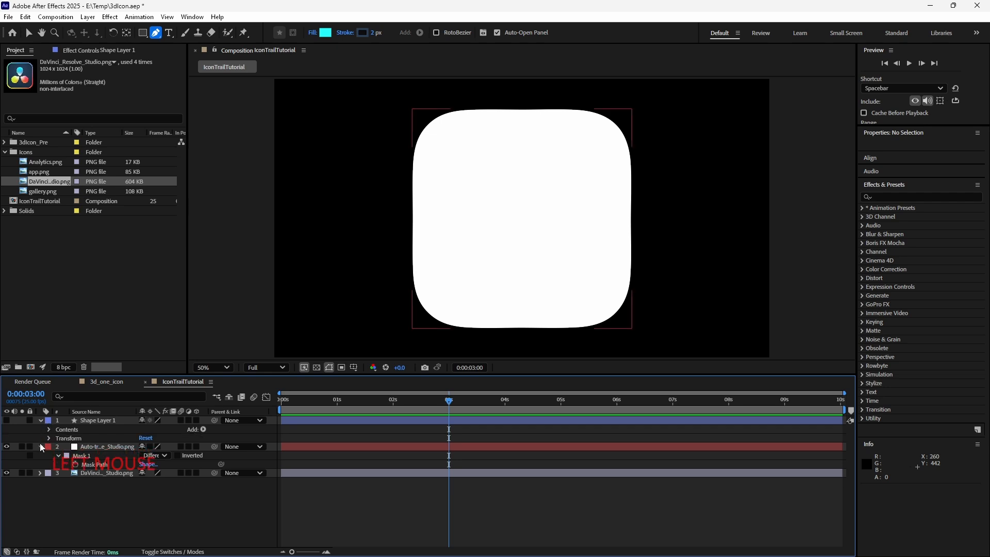
- Hide the auto-traced layer, show the shape layer again and expand its contents to Shape 1
{"action": "left_click", "coordinate": [41, 447]}
{"action": "left_click", "coordinate": [6, 454]}
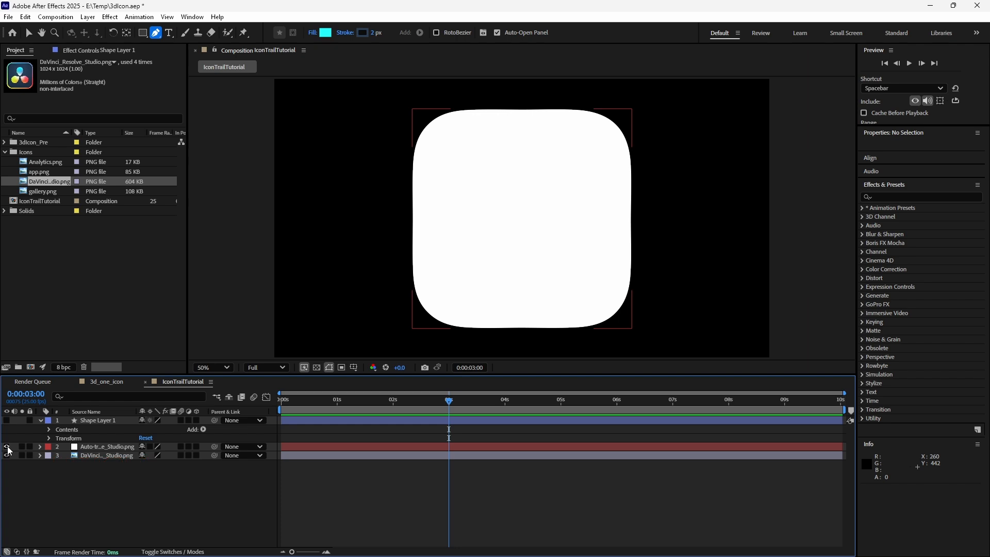
{"action": "left_click", "coordinate": [6, 420]}
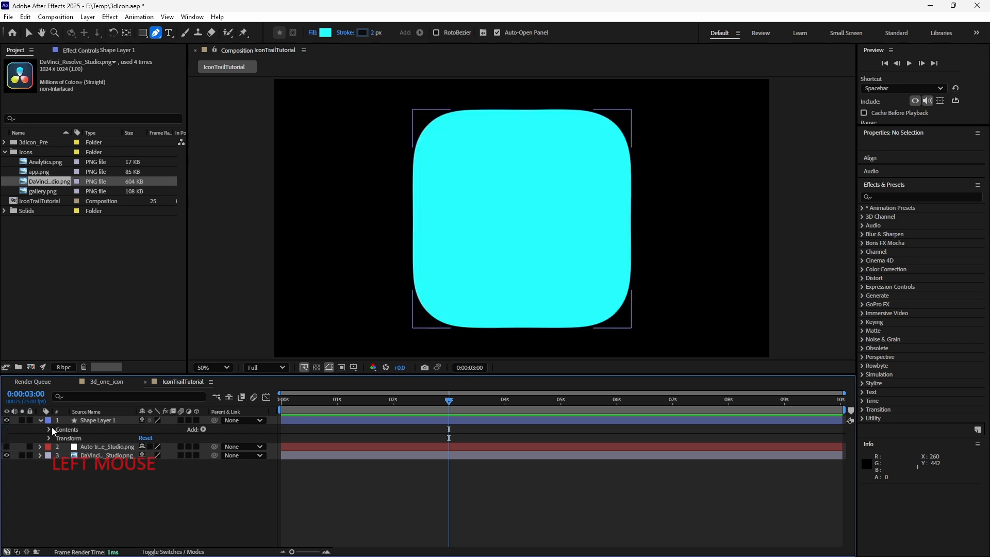
{"action": "left_click", "coordinate": [52, 431]}
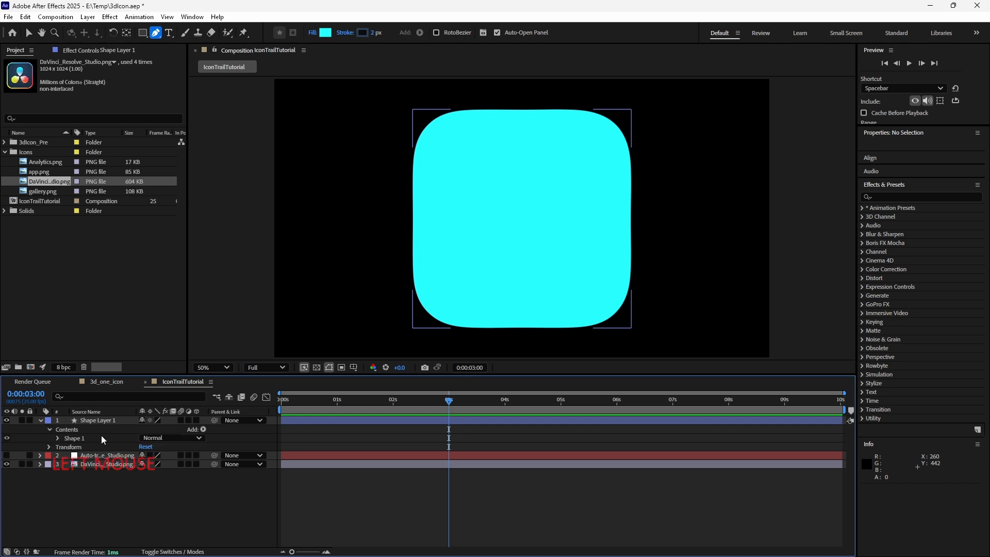
- Collapse the shape layer's contents and turn the shape layer into a 3D layer
{"action": "left_click", "coordinate": [50, 428]}
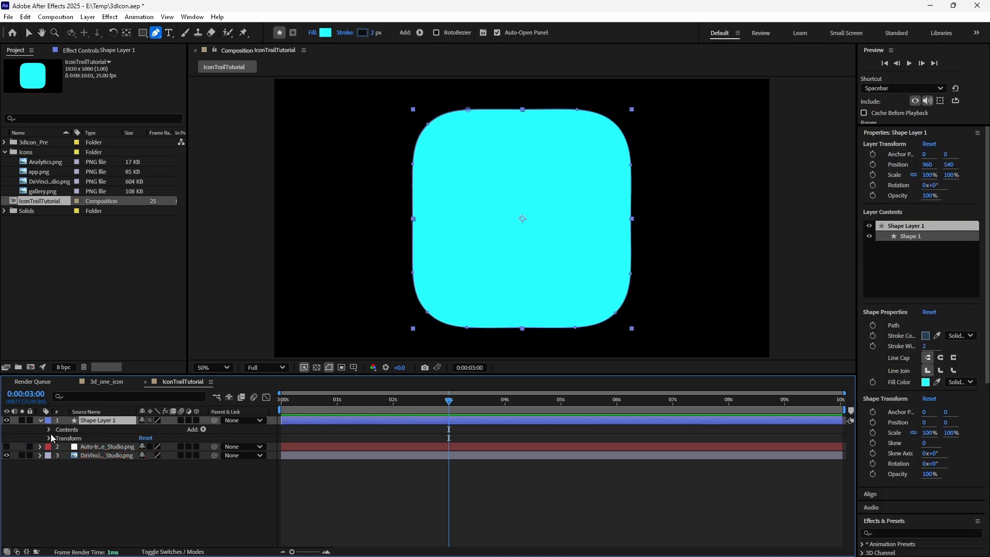
{"action": "left_click", "coordinate": [196, 421]}
{"action": "left_click", "coordinate": [196, 421]}
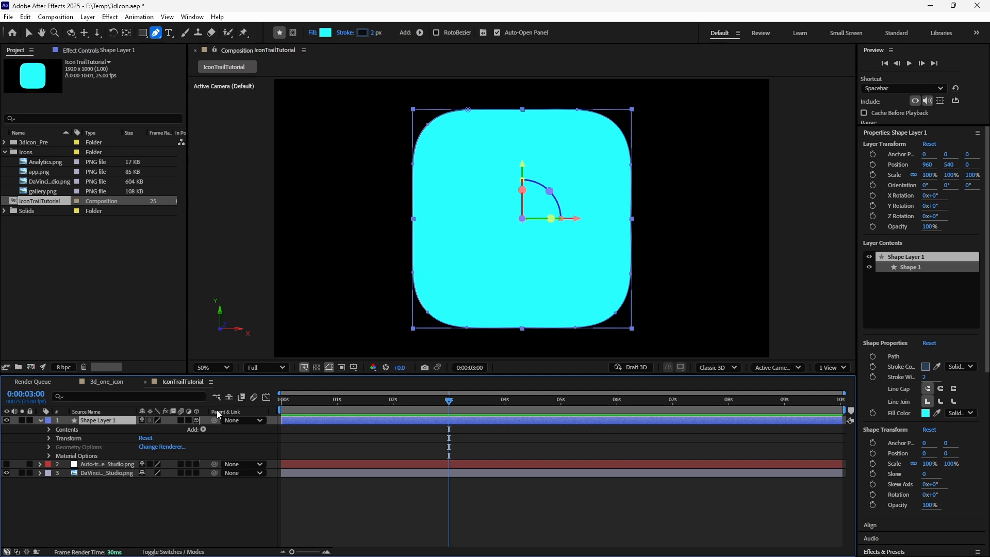
{"action": "left_click", "coordinate": [196, 421]}
{"action": "left_click", "coordinate": [195, 420]}
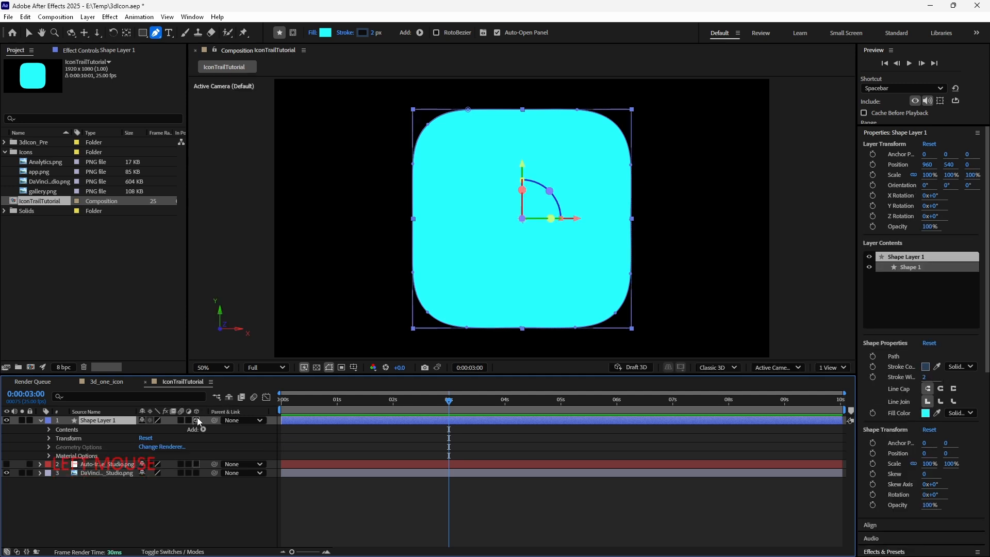
- Open the shape layer's Geometry Options and change the composition's 3D renderer to Cinema 4D
{"action": "left_click", "coordinate": [49, 449]}
{"action": "left_click", "coordinate": [160, 446]}
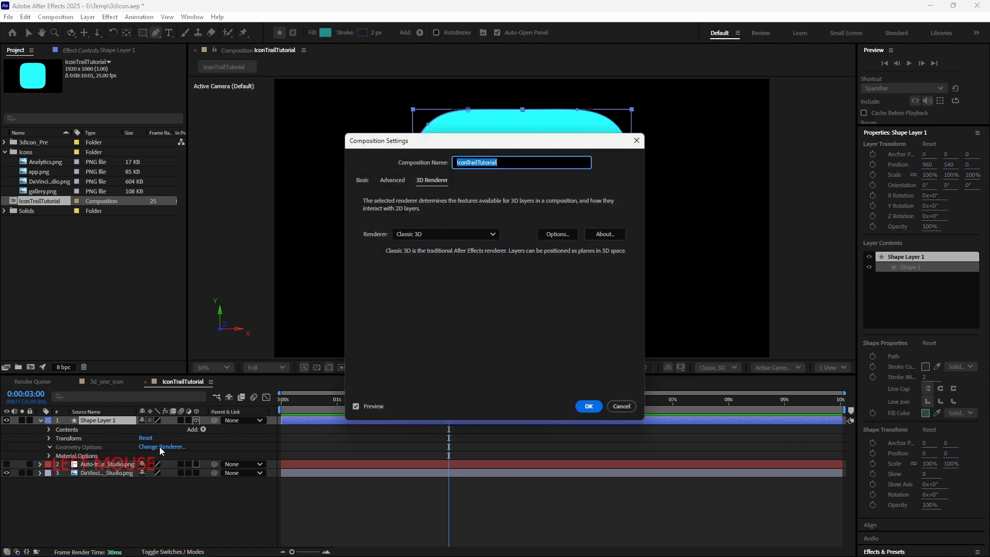
{"action": "left_click", "coordinate": [438, 237]}
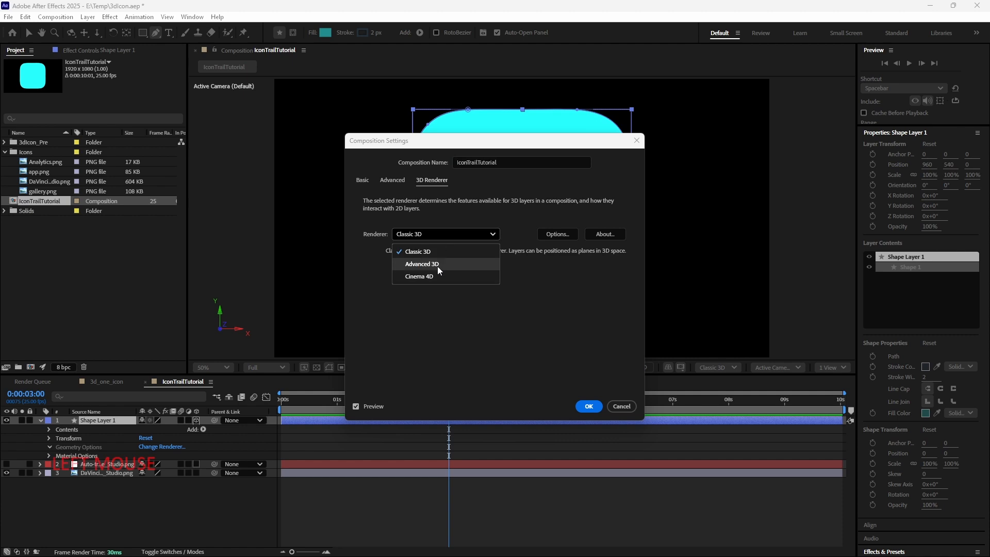
{"action": "left_click", "coordinate": [437, 266]}
{"action": "left_click", "coordinate": [446, 243]}
{"action": "left_click", "coordinate": [422, 275]}
{"action": "left_click", "coordinate": [455, 236]}
{"action": "left_click", "coordinate": [435, 277]}
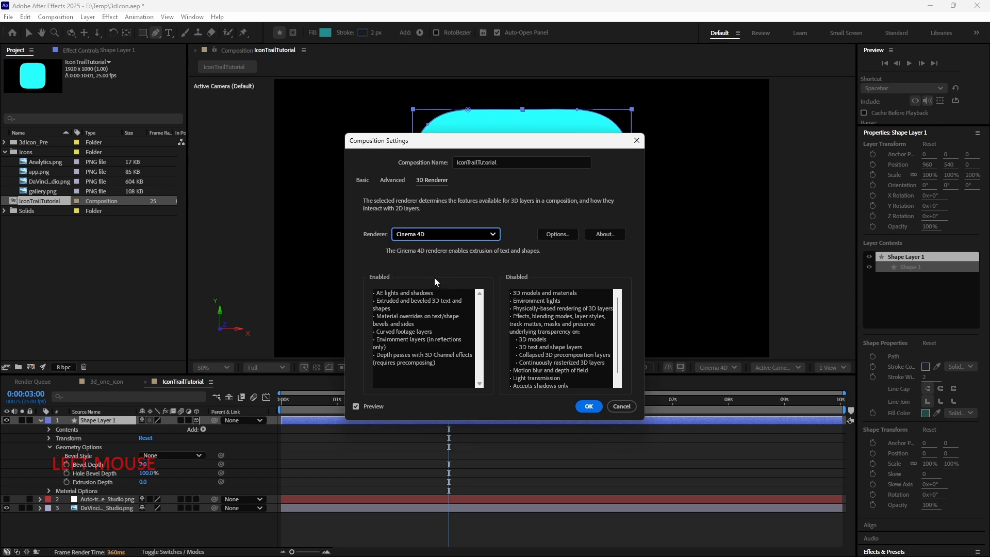
{"action": "left_click", "coordinate": [589, 407]}
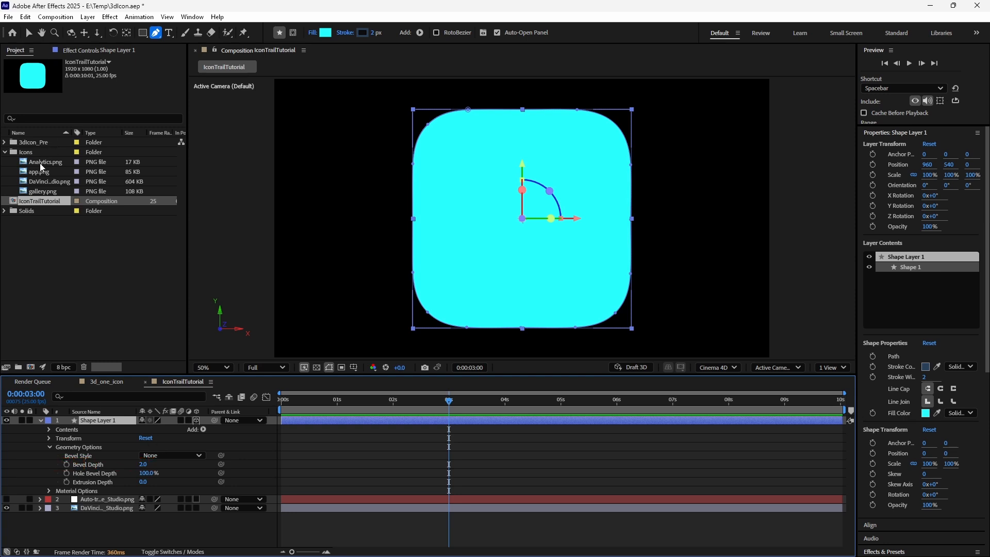
- Reopen the IconTrailTutorial composition settings to review the 3D Renderer tab
{"action": "right_click", "coordinate": [40, 201]}
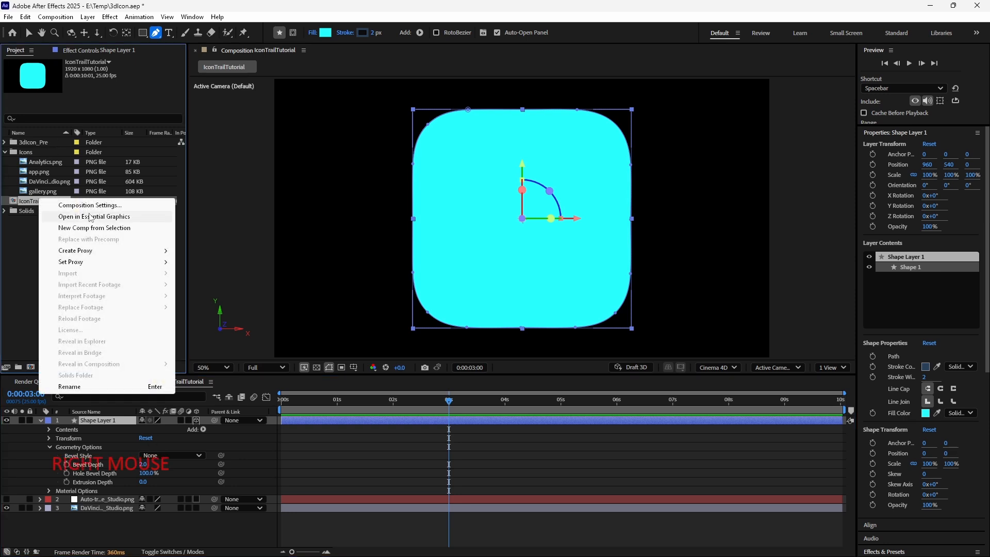
{"action": "left_click", "coordinate": [89, 205]}
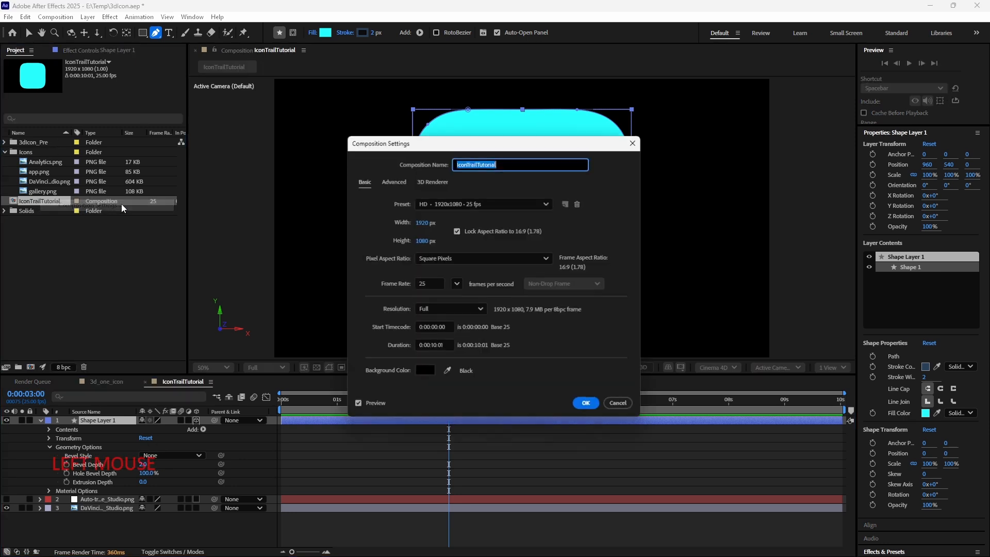
{"action": "left_click", "coordinate": [436, 182]}
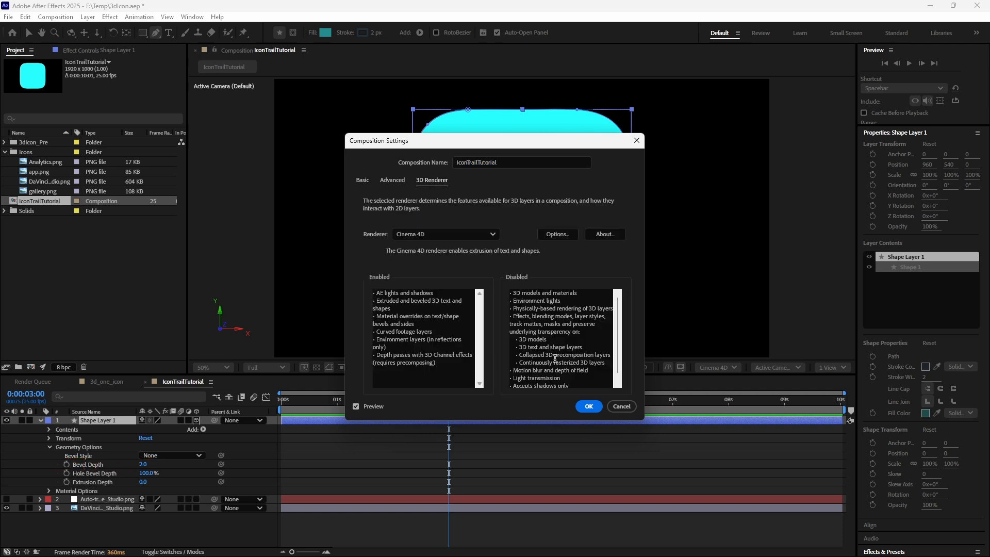
{"action": "left_click", "coordinate": [589, 406]}
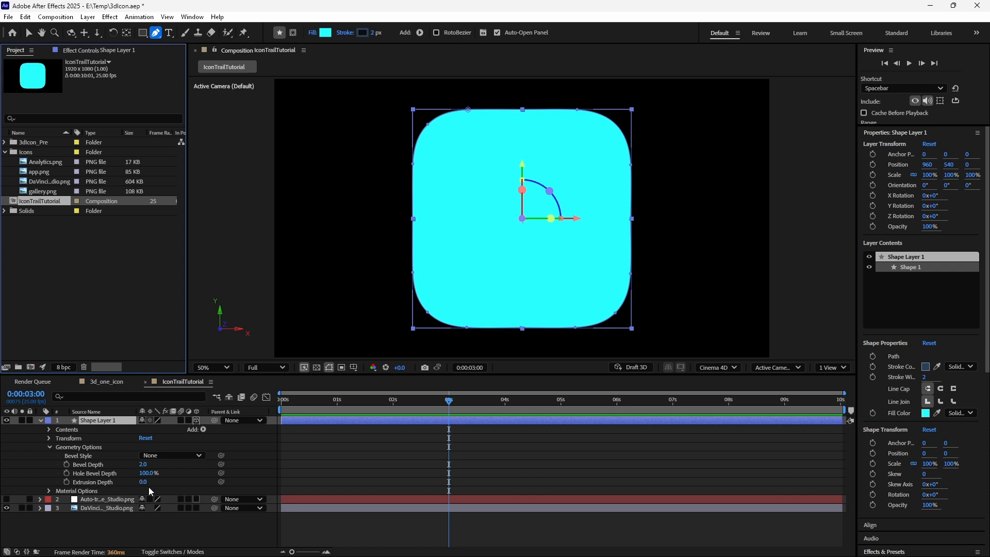
- Set the shape layer's Extrusion Depth to 85 and rotate the layer around Y to view its side
{"action": "left_click_drag", "start_coordinate": [143, 482], "coordinate": [185, 480]}
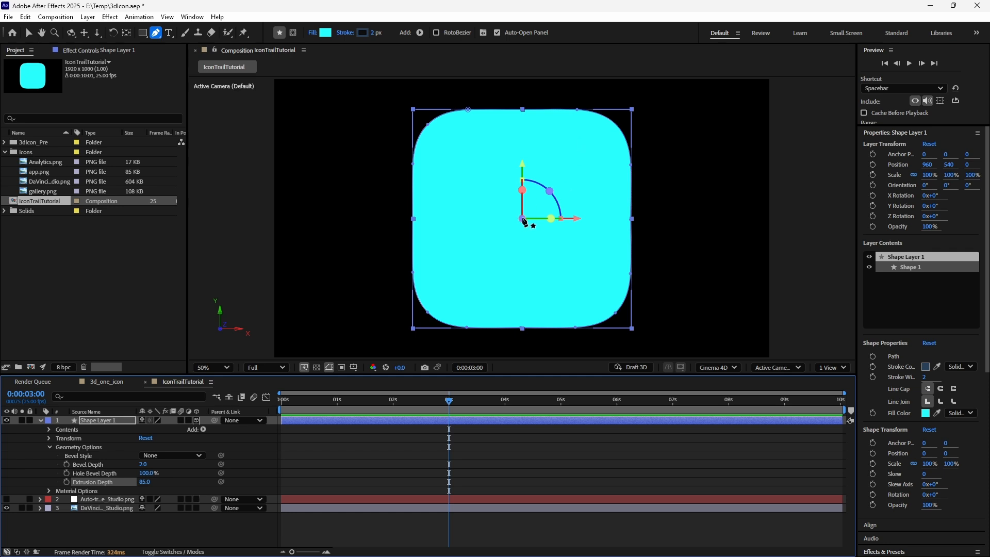
{"action": "left_click", "coordinate": [28, 33]}
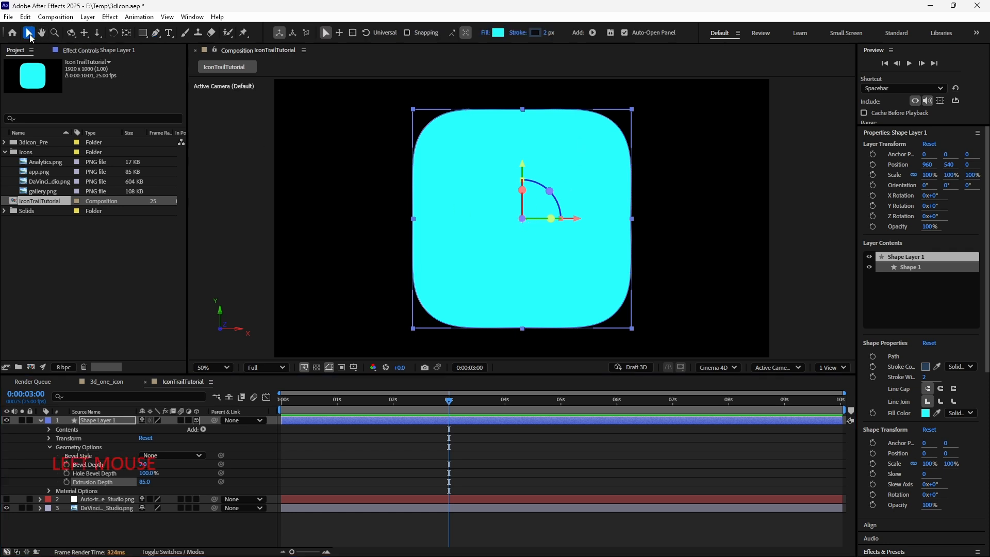
{"action": "left_click_drag", "start_coordinate": [551, 219], "coordinate": [564, 220]}
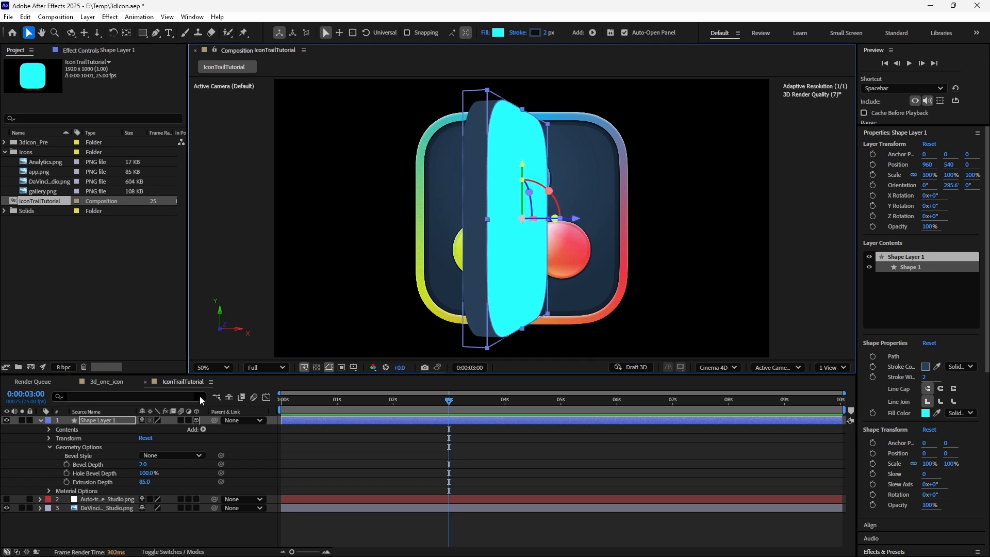
- Solo the shape layer, set its Extrusion Depth to 203, and solo the DaVinci icon layer as well
{"action": "left_click", "coordinate": [21, 421]}
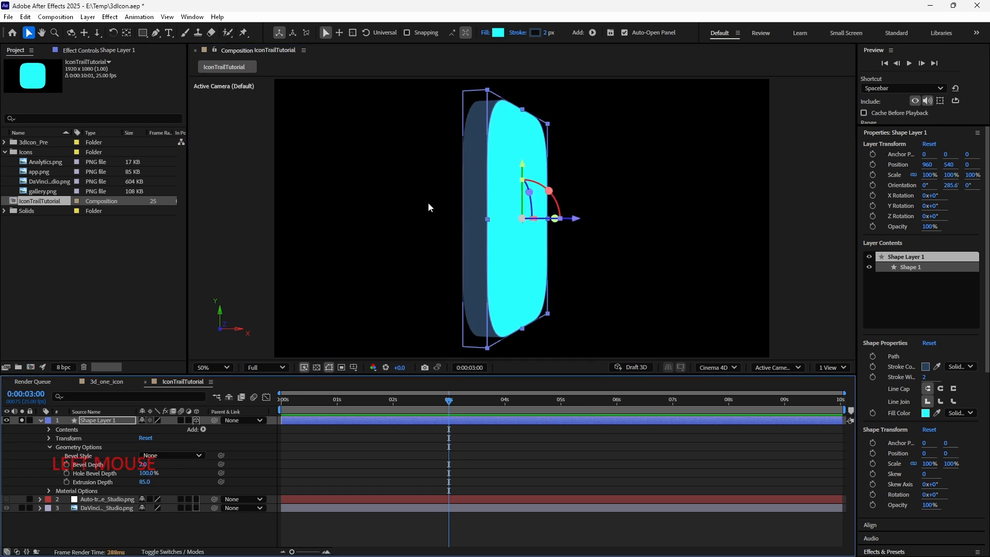
{"action": "left_click_drag", "start_coordinate": [142, 481], "coordinate": [193, 487]}
{"action": "left_click", "coordinate": [22, 508]}
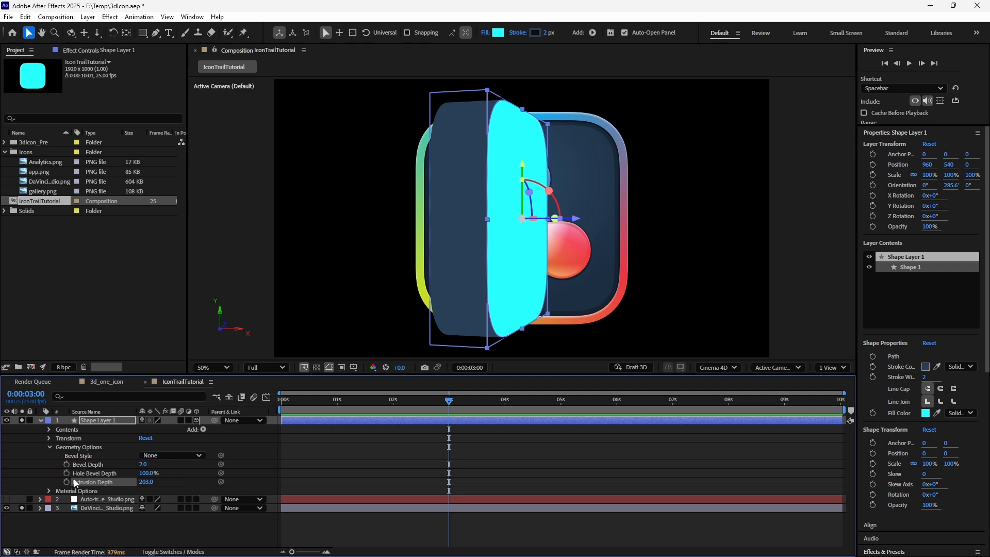
- Reveal the shape layer's rotation properties and reset its Orientation
{"action": "key", "text": "r"}
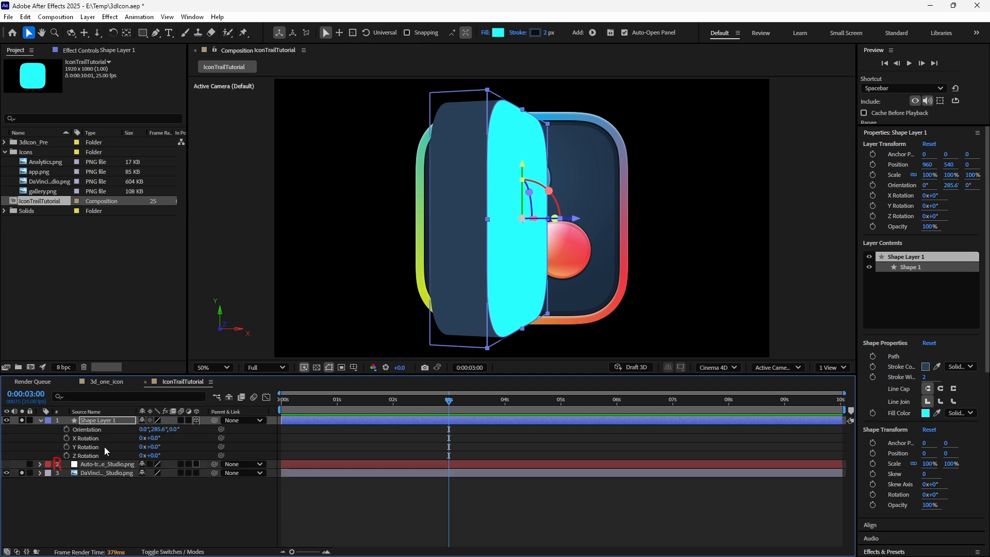
{"action": "right_click", "coordinate": [113, 428]}
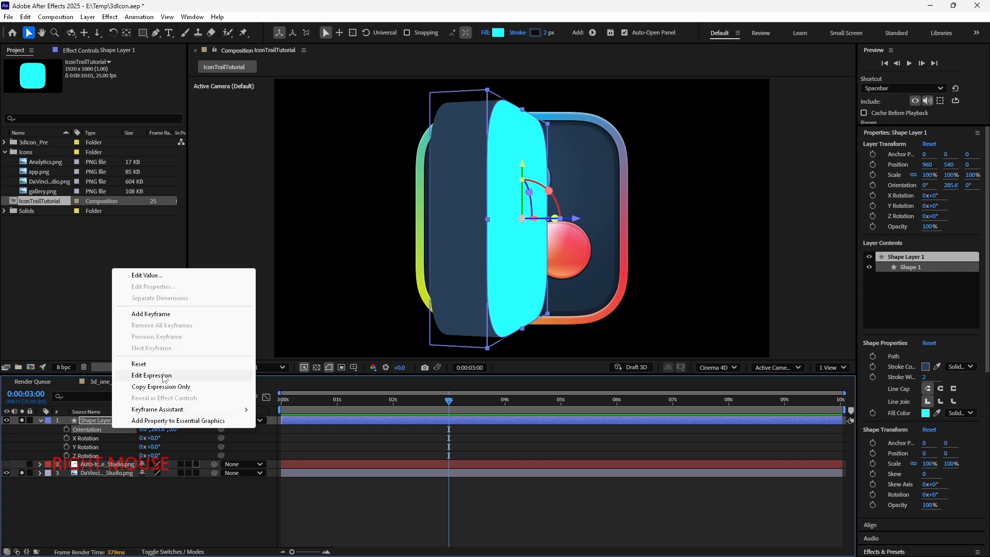
{"action": "left_click", "coordinate": [164, 364]}
- Move the shape layer below the DaVinci icon layer and make the icon layer 3D
{"action": "left_click_drag", "start_coordinate": [86, 418], "coordinate": [82, 501]}
{"action": "left_click", "coordinate": [119, 430]}
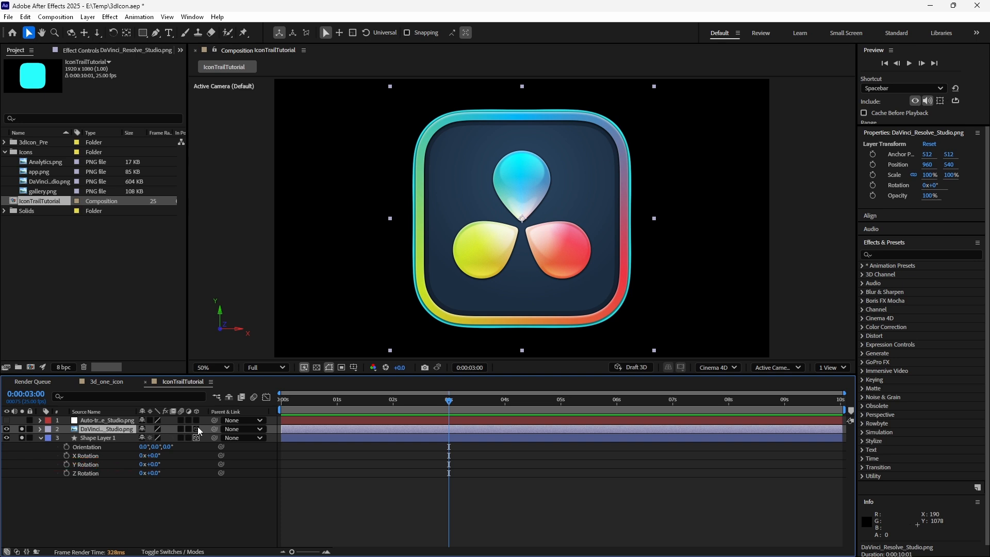
{"action": "left_click", "coordinate": [197, 428]}
{"action": "left_click", "coordinate": [106, 438]}
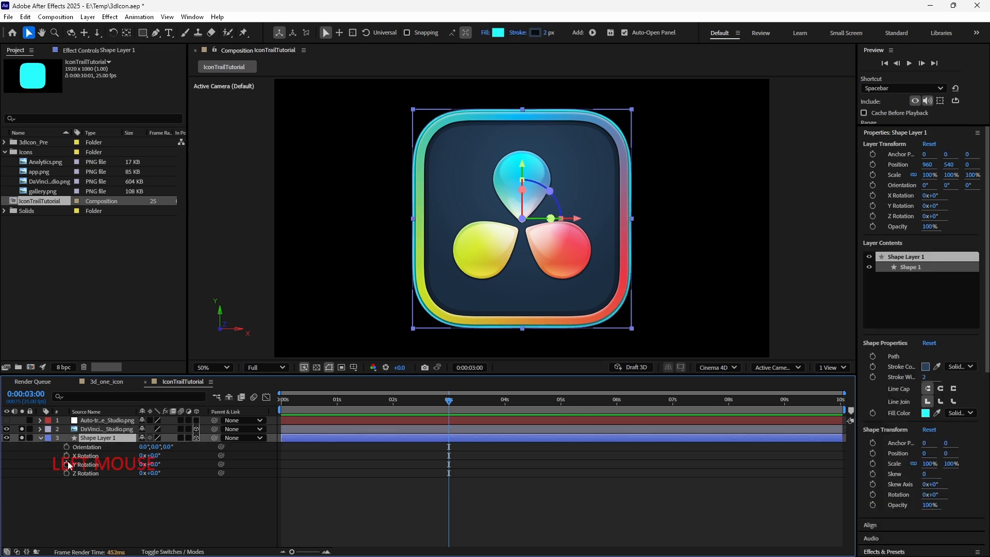
- Try rotating the shape layer around Y, then undo the rotation
{"action": "left_click_drag", "start_coordinate": [539, 221], "coordinate": [531, 223]}
{"action": "left_click_drag", "start_coordinate": [565, 221], "coordinate": [566, 222]}
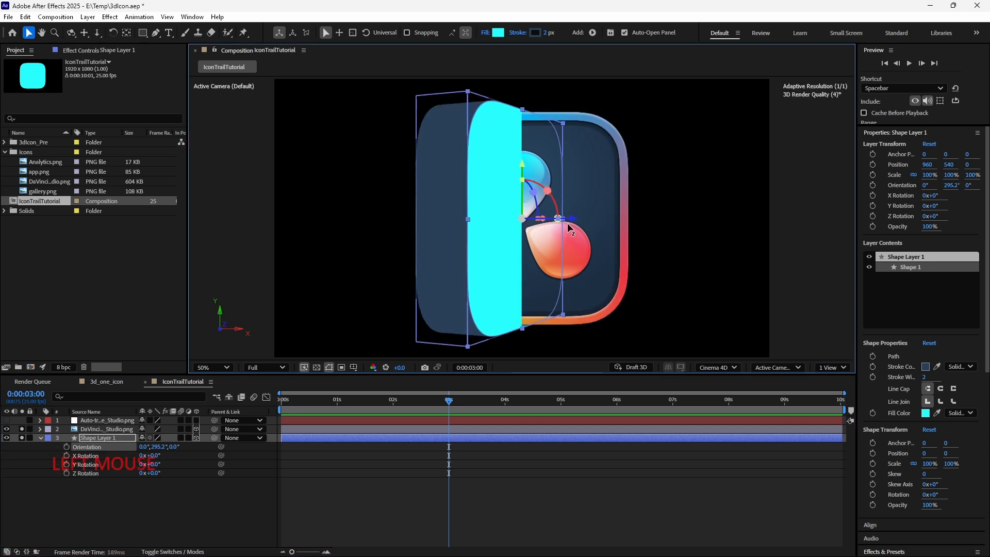
{"action": "key", "text": "ctrl+z"}
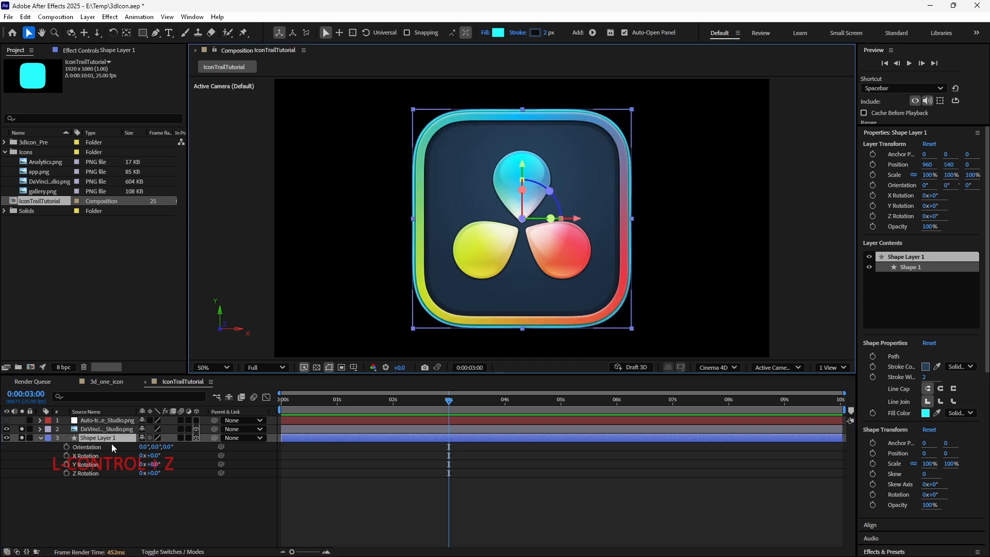
- Parent the shape layer to the DaVinci icon layer and test it by rotating the icon, then undo that rotation
{"action": "left_click_drag", "start_coordinate": [216, 438], "coordinate": [102, 434]}
{"action": "left_click_drag", "start_coordinate": [535, 218], "coordinate": [561, 224]}
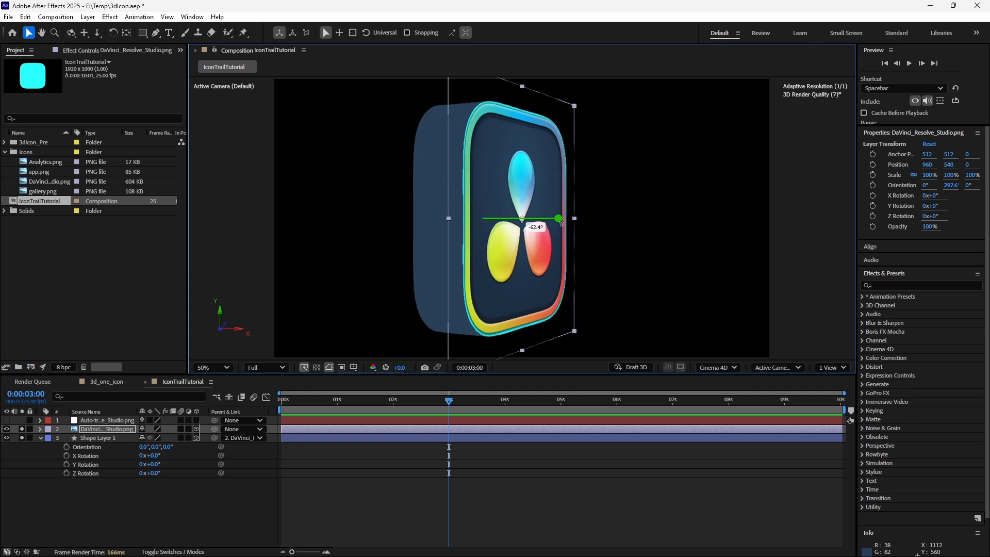
{"action": "left_click_drag", "start_coordinate": [561, 223], "coordinate": [561, 223]}
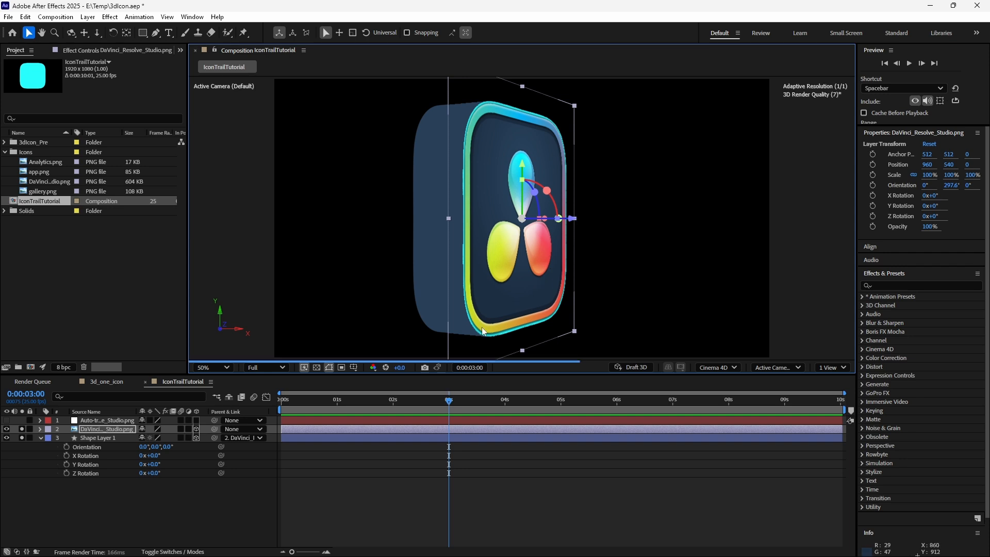
{"action": "key", "text": "ctrl+z"}
- Add a new Null Object layer to the composition and make it 3D
{"action": "left_click", "coordinate": [103, 503]}
{"action": "right_click", "coordinate": [103, 503]}
{"action": "left_click", "coordinate": [165, 375]}
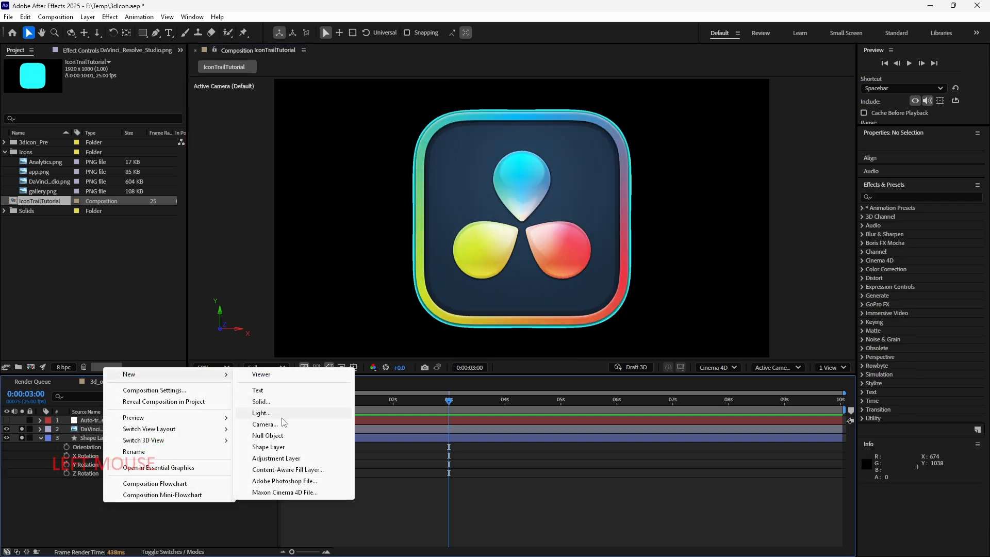
{"action": "left_click", "coordinate": [272, 436]}
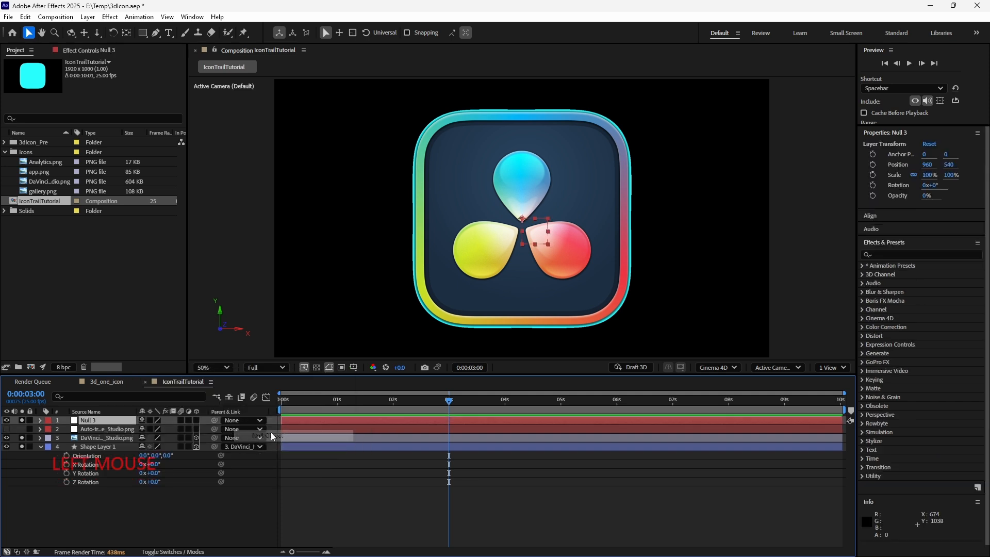
{"action": "left_click", "coordinate": [196, 419]}
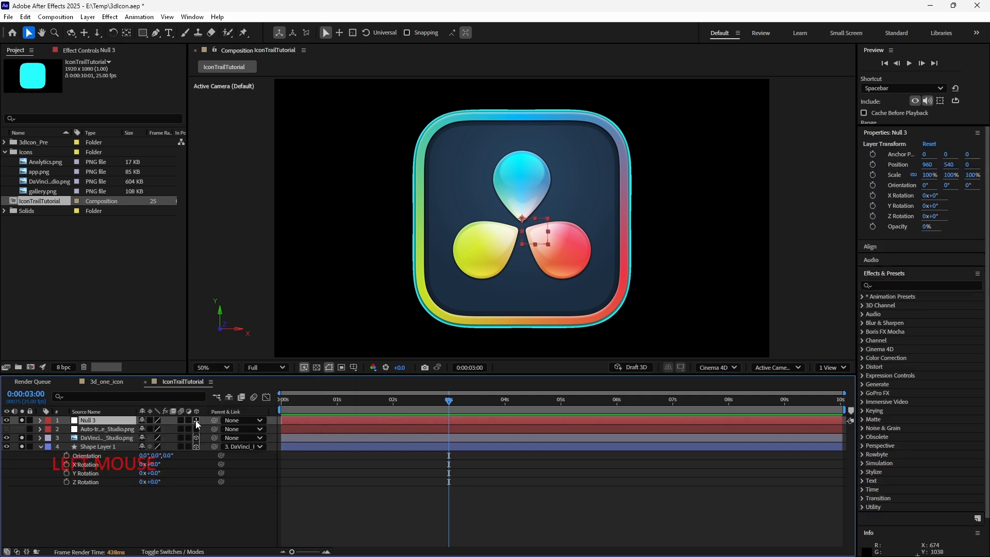
- Parent the DaVinci icon layer to the null and rotate the null around Y to about 289°
{"action": "left_click", "coordinate": [115, 438]}
{"action": "mouse_move", "coordinate": [214, 437]}
{"action": "left_mouse_down"}
{"action": "mouse_move", "coordinate": [101, 420]}
{"action": "mouse_move", "coordinate": [114, 431]}
{"action": "left_mouse_up"}
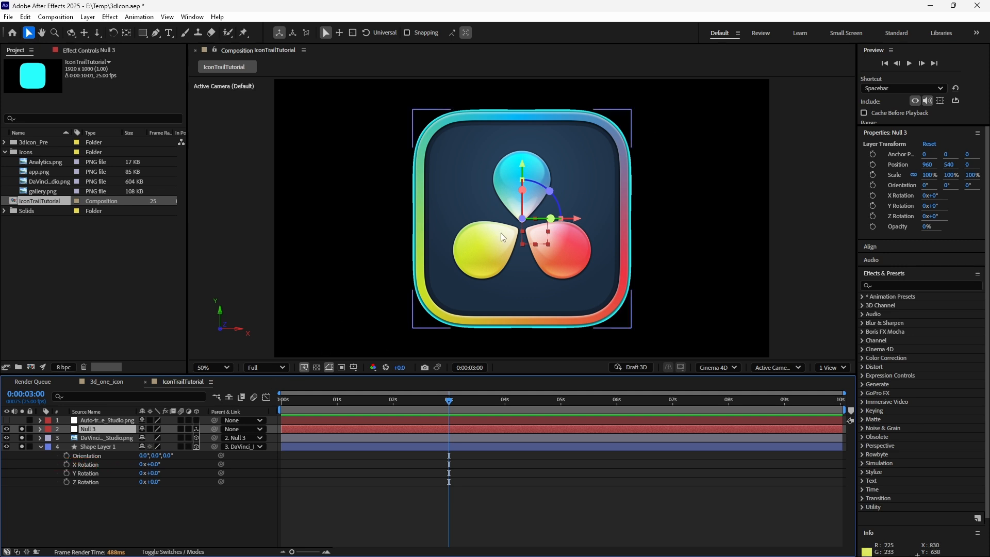
{"action": "left_click_drag", "start_coordinate": [539, 215], "coordinate": [569, 223]}
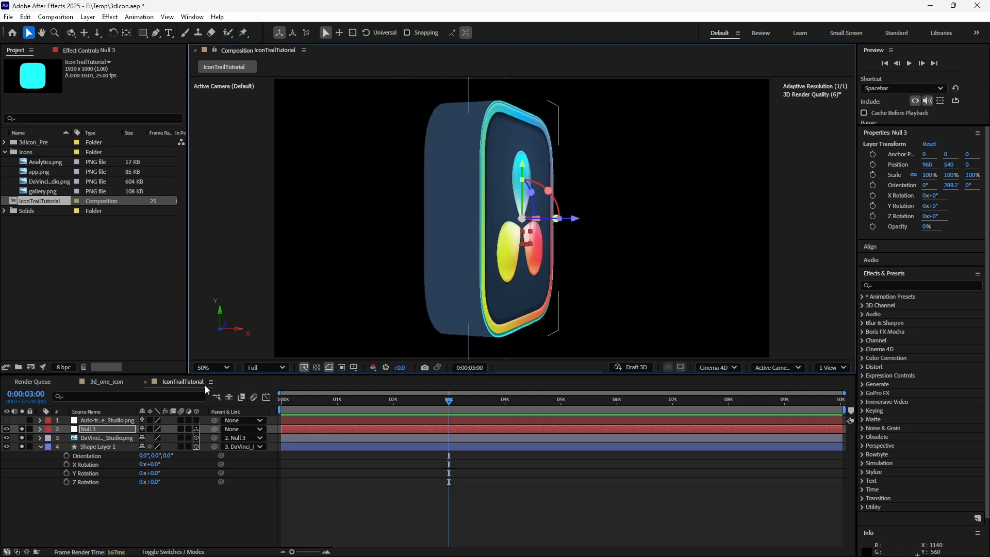
- Try setting the icon layer's Z Rotation to 32°, then undo it and collapse the layer
{"action": "left_click", "coordinate": [41, 437]}
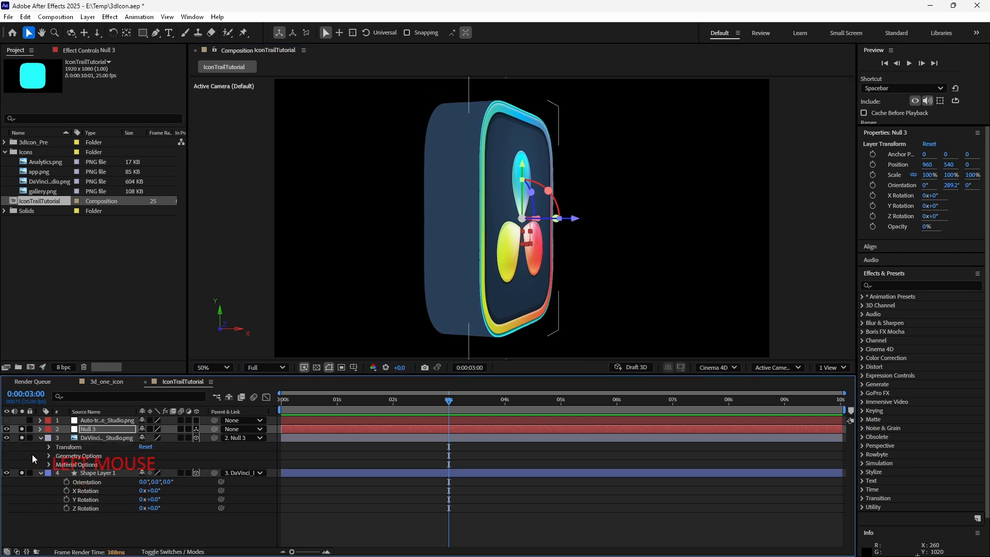
{"action": "left_click", "coordinate": [49, 447]}
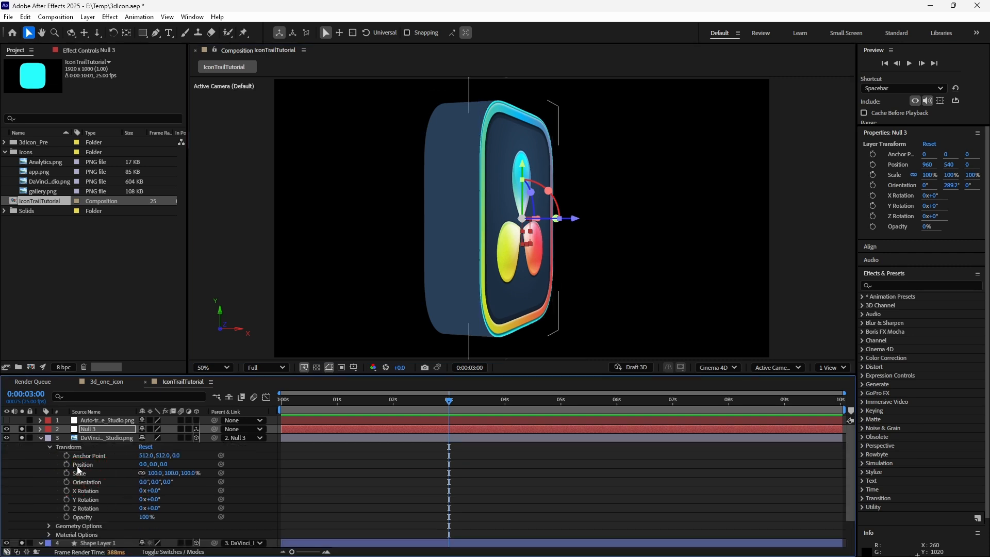
{"action": "left_click", "coordinate": [96, 439]}
{"action": "left_click_drag", "start_coordinate": [154, 508], "coordinate": [171, 512]}
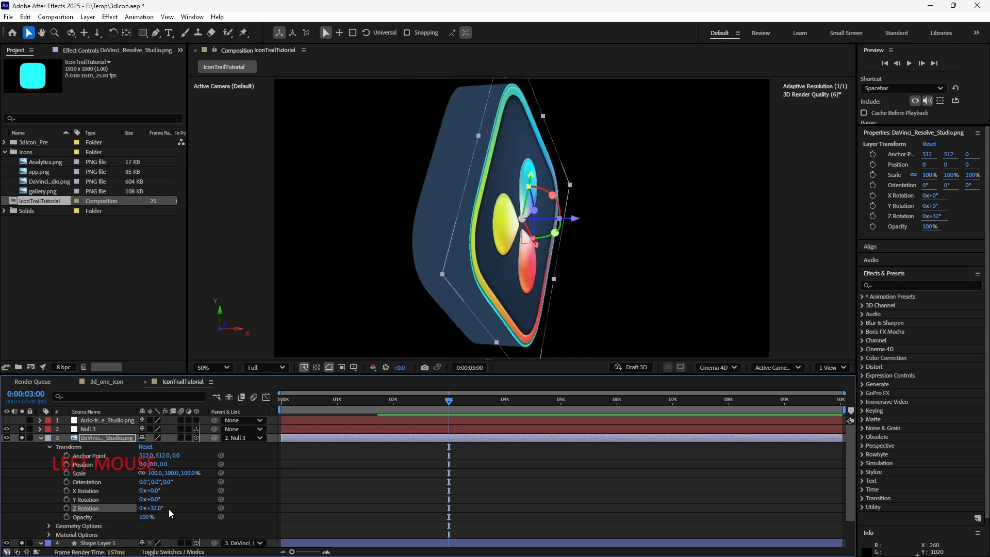
{"action": "key", "text": "ctrl+z"}
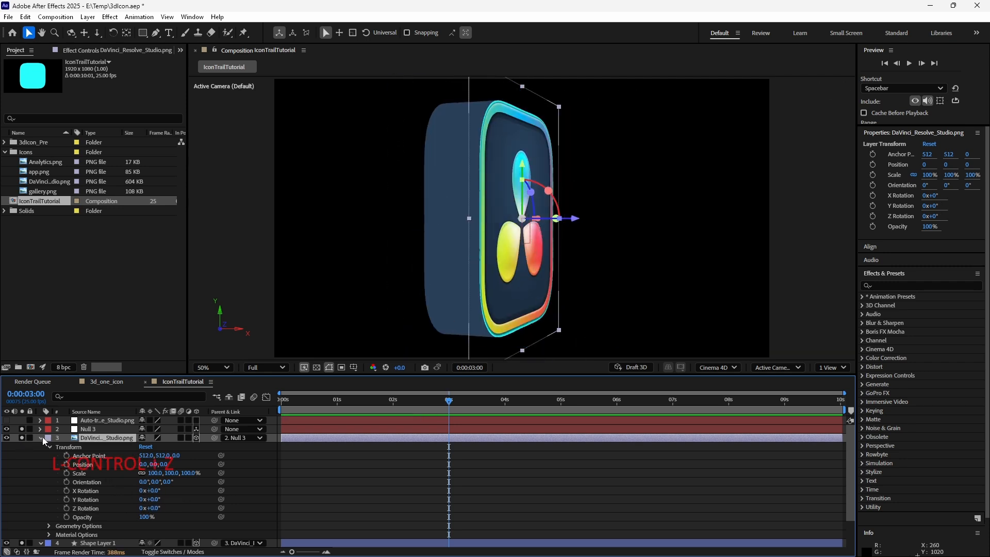
{"action": "left_click", "coordinate": [41, 438]}
- Rename the DaVinci icon layer to Icon and the null layer to Icon_controller
{"action": "left_click", "coordinate": [97, 429]}
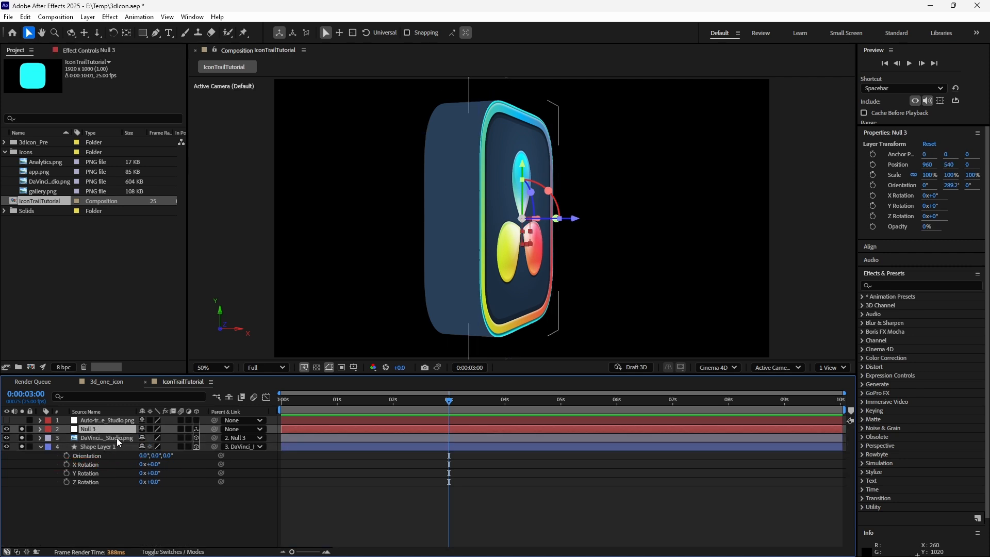
{"action": "left_click", "coordinate": [117, 438]}
{"action": "key", "text": "Return"}
{"action": "type", "text": "Icon"}
{"action": "key", "text": "Return"}
{"action": "left_click", "coordinate": [100, 429]}
{"action": "key", "text": "Return"}
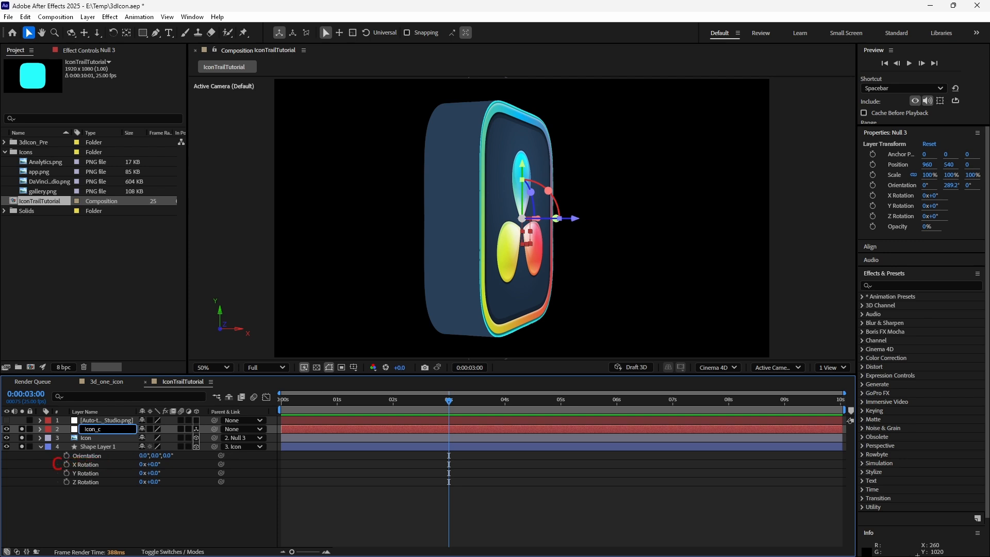
- Rename the shape layer to icon_shape
{"action": "left_click", "coordinate": [110, 447]}
{"action": "key", "text": "Return"}
{"action": "type", "text": "icon_sha"}
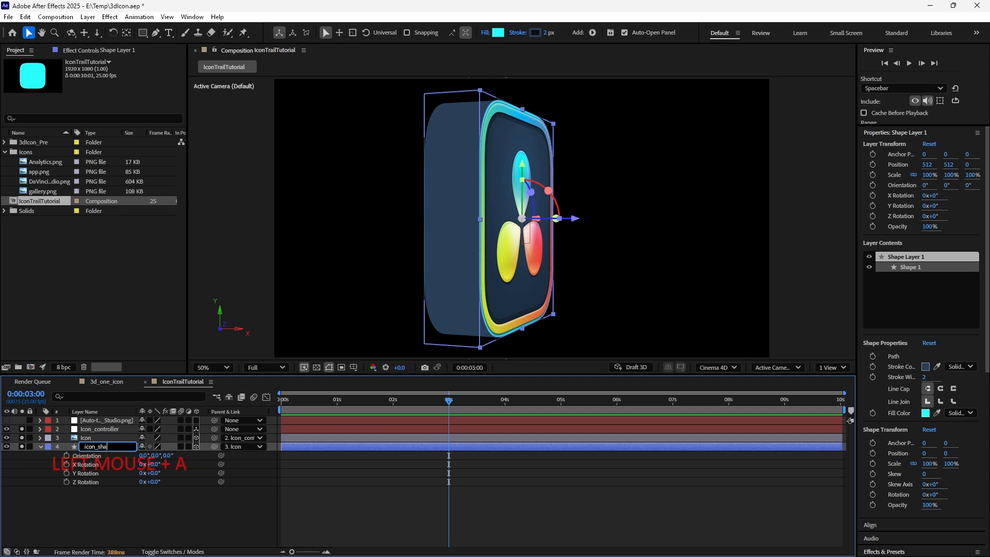
{"action": "type", "text": "pe"}
{"action": "left_click", "coordinate": [111, 450]}
- Rename the auto-traced layer to Icon_autotrace
{"action": "left_click", "coordinate": [113, 420]}
{"action": "key", "text": "Return"}
{"action": "type", "text": "I"}
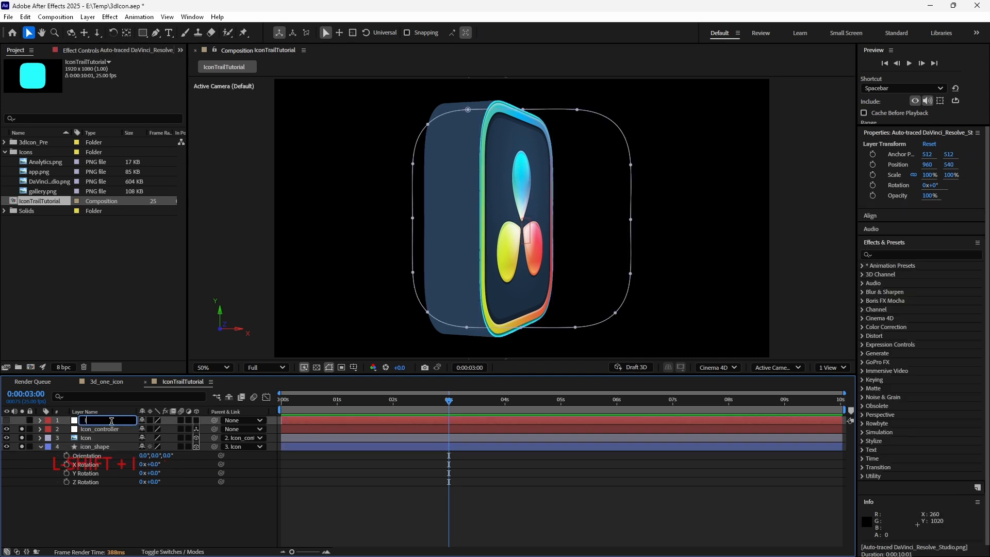
{"action": "type", "text": "con_autotrace"}
- Reset the Icon_controller null's orientation back to 0° on all axes
{"action": "left_click", "coordinate": [101, 431]}
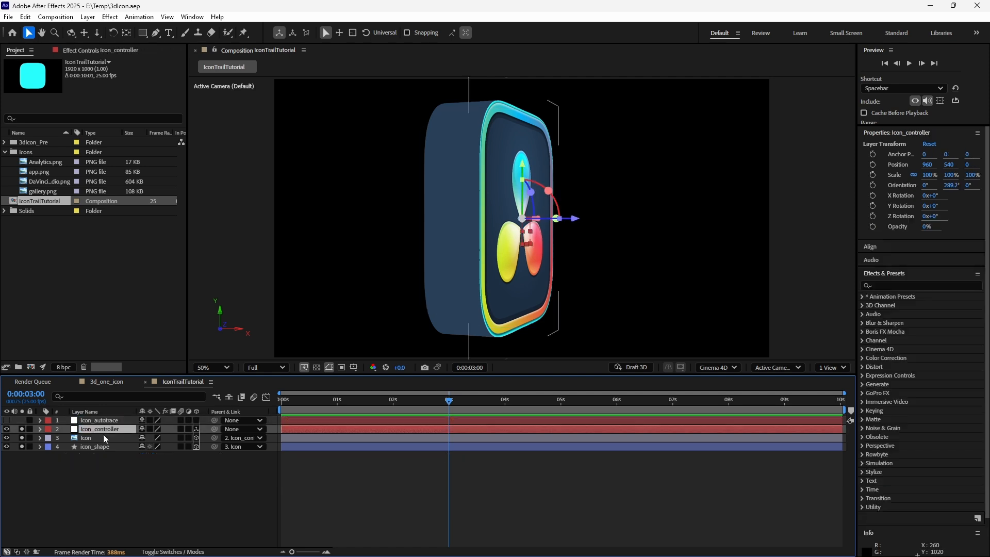
{"action": "key", "text": "r"}
{"action": "right_click", "coordinate": [102, 439]}
{"action": "left_click", "coordinate": [148, 378]}
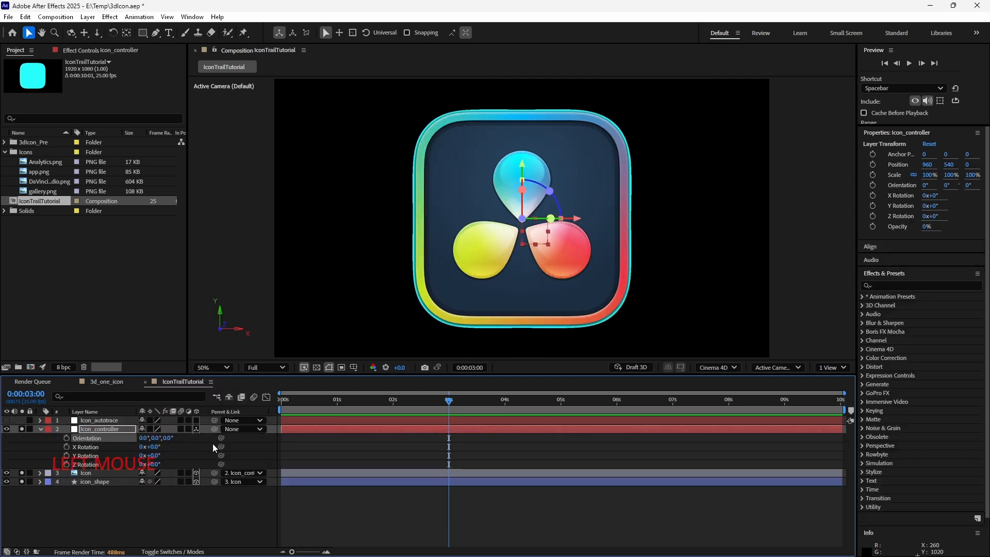
{"action": "left_click", "coordinate": [40, 428]}
{"action": "left_click", "coordinate": [141, 466]}
{"action": "left_click", "coordinate": [120, 428]}
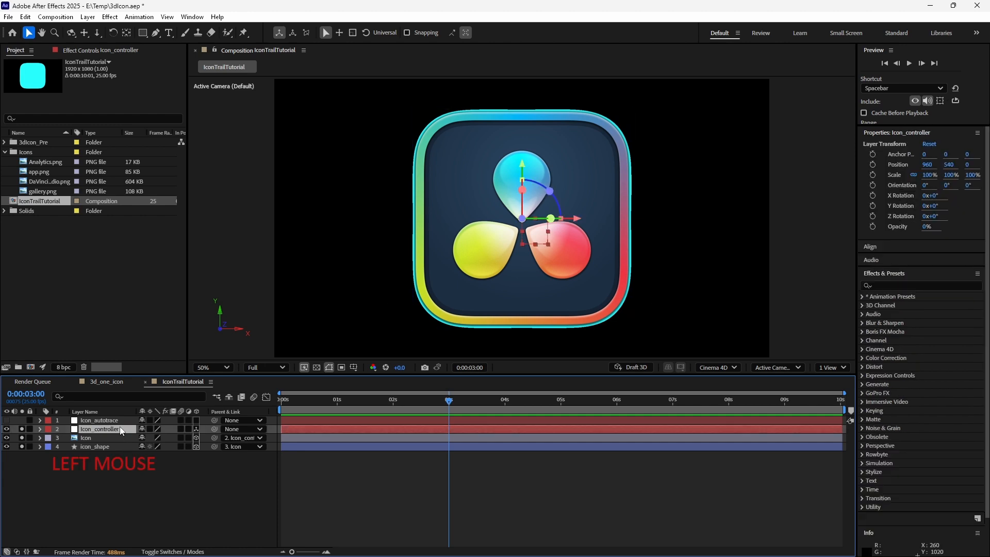
- At frame 0, scale the Icon_controller null to 33% and move it to the lower-left corner
{"action": "key", "text": "s"}
{"action": "left_click_drag", "start_coordinate": [153, 438], "coordinate": [125, 442]}
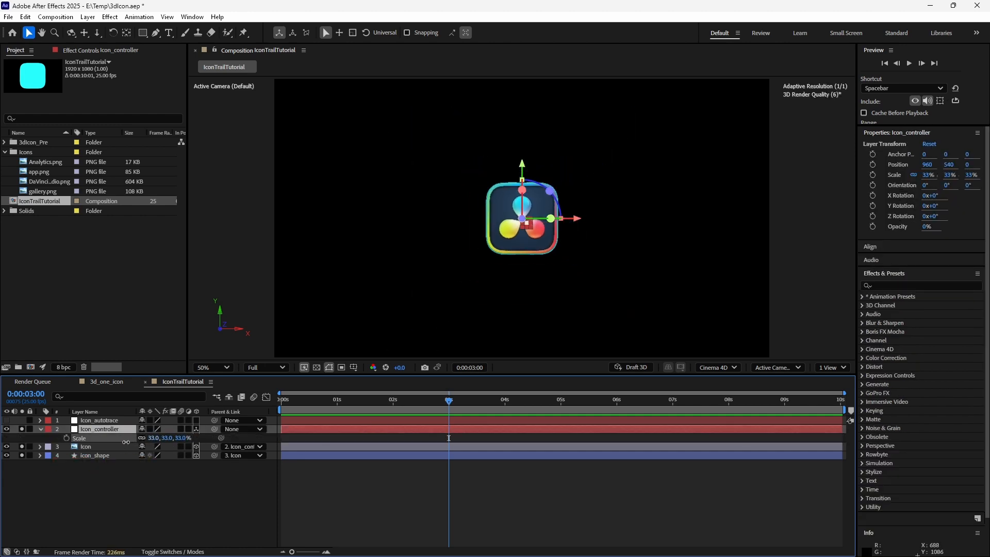
{"action": "left_click_drag", "start_coordinate": [449, 400], "coordinate": [281, 400]}
{"action": "left_click_drag", "start_coordinate": [577, 219], "coordinate": [350, 219]}
{"action": "left_click_drag", "start_coordinate": [329, 181], "coordinate": [328, 271]}
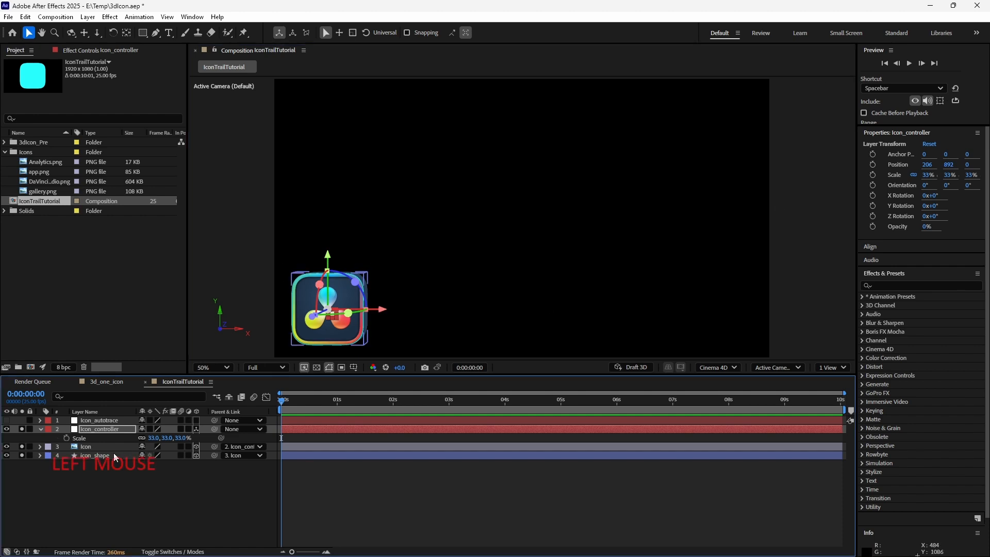
- Set starting keyframes on the controller's Position, Orientation, X, Y, Z Rotation and Scale at 0 s
{"action": "key", "text": "p"}
{"action": "left_click", "coordinate": [67, 438]}
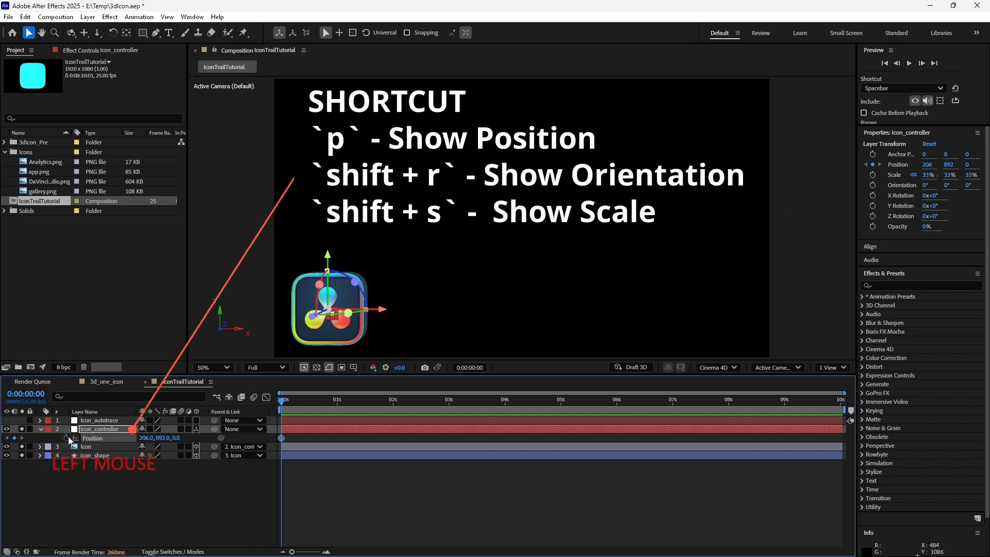
{"action": "key", "text": "shift+r"}
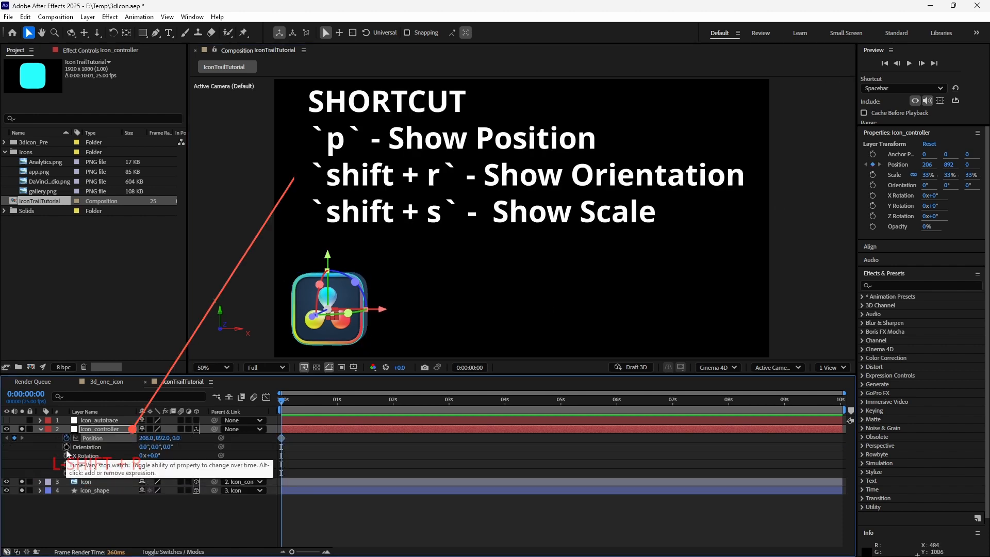
{"action": "left_click_drag", "start_coordinate": [67, 447], "coordinate": [66, 473]}
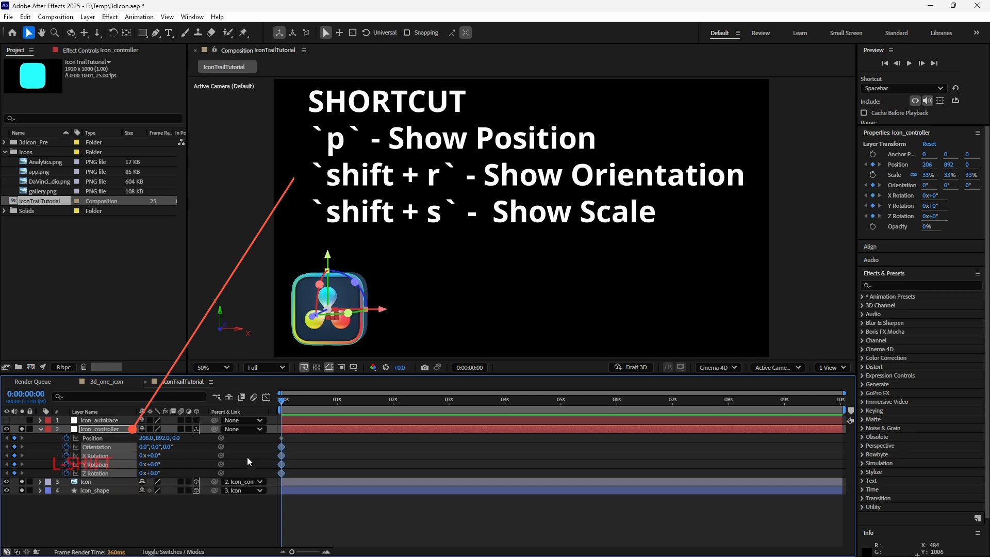
{"action": "key", "text": "shift+s"}
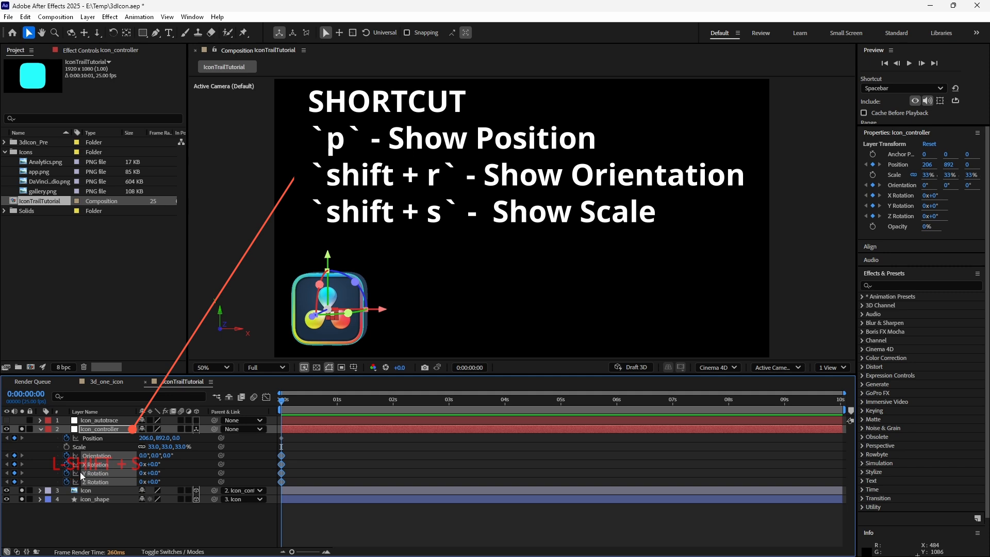
{"action": "left_click", "coordinate": [66, 446]}
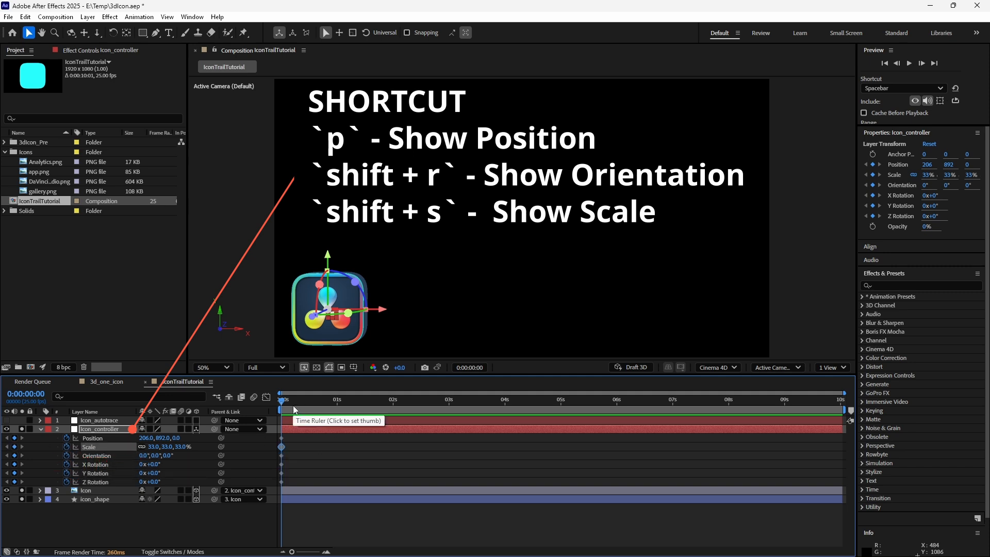
- At 9 s, move the controller to the upper-right area at about 1562, 352
{"action": "left_click_drag", "start_coordinate": [295, 410], "coordinate": [784, 425]}
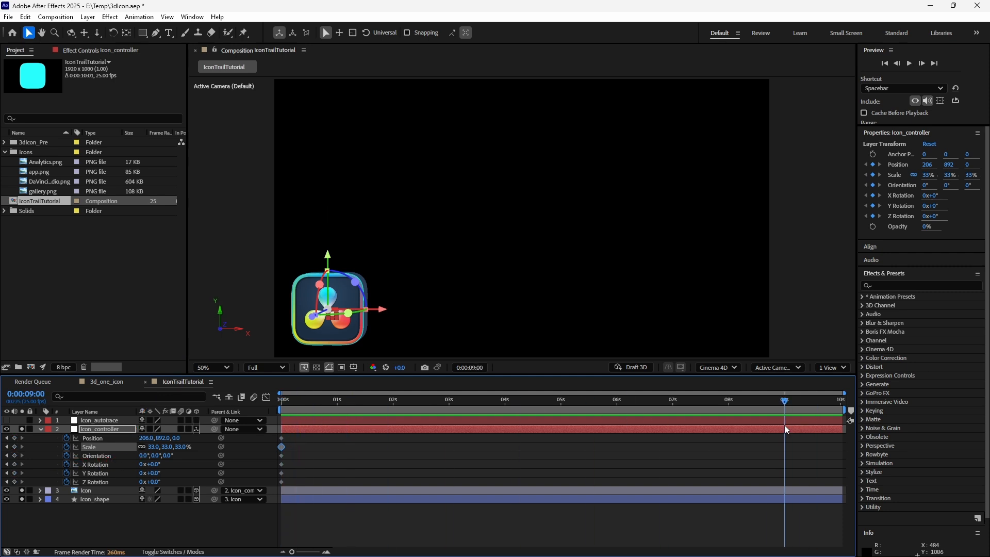
{"action": "left_click_drag", "start_coordinate": [384, 310], "coordinate": [735, 316]}
{"action": "left_click_drag", "start_coordinate": [679, 259], "coordinate": [689, 125]}
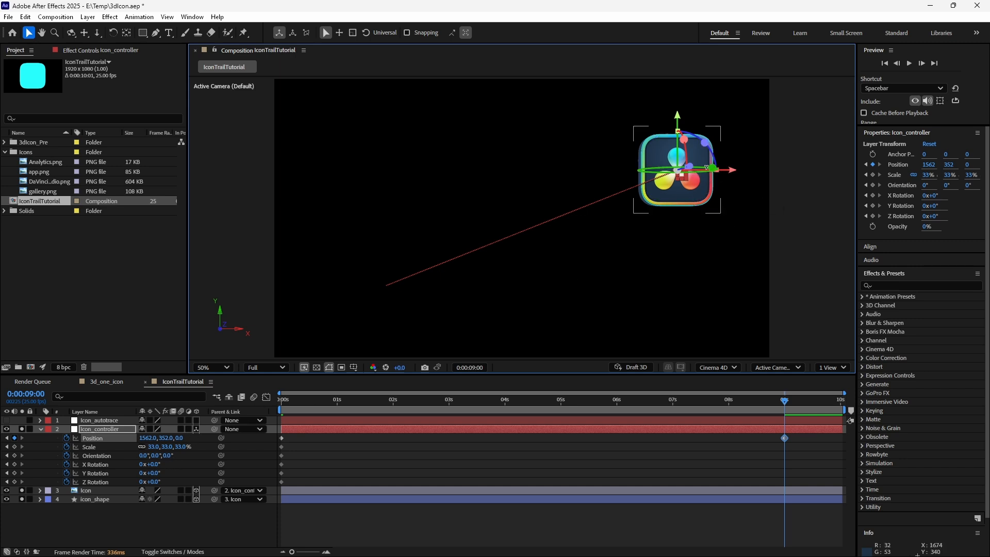
{"action": "left_click_drag", "start_coordinate": [706, 166], "coordinate": [730, 167]}
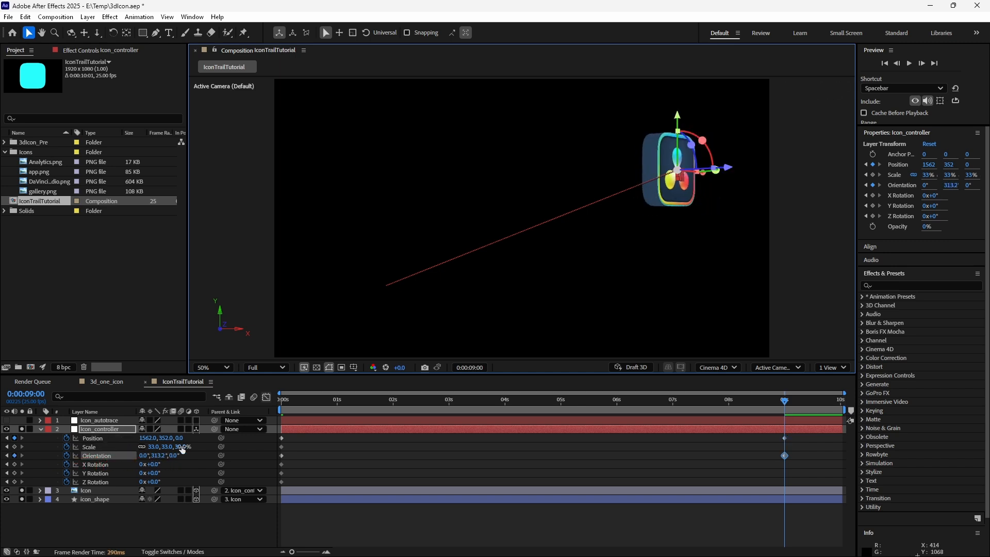
{"action": "key", "text": "ctrl+z"}
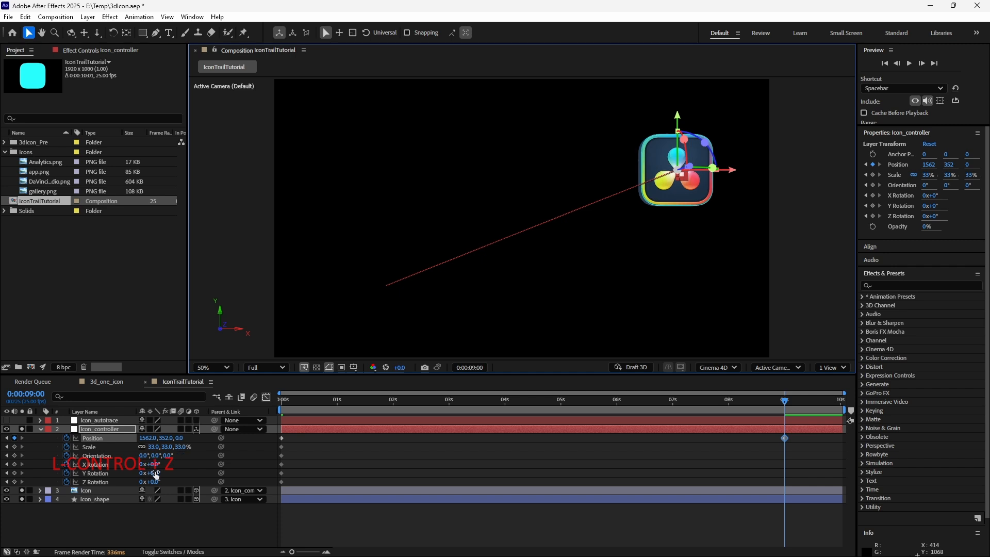
{"action": "mouse_move", "coordinate": [155, 465]}
{"action": "left_mouse_down"}
{"action": "mouse_move", "coordinate": [137, 465]}
{"action": "mouse_move", "coordinate": [169, 473]}
{"action": "left_mouse_up"}
- At 3 s, rotate the controller to about X −32.7°, Y −27°, Z −25°
{"action": "left_click_drag", "start_coordinate": [279, 404], "coordinate": [448, 408]}
{"action": "left_click_drag", "start_coordinate": [156, 464], "coordinate": [130, 464]}
{"action": "left_click_drag", "start_coordinate": [156, 473], "coordinate": [142, 473]}
{"action": "left_click_drag", "start_coordinate": [155, 482], "coordinate": [142, 482]}
{"action": "left_click_drag", "start_coordinate": [153, 473], "coordinate": [157, 474]}
{"action": "left_click_drag", "start_coordinate": [158, 465], "coordinate": [172, 465]}
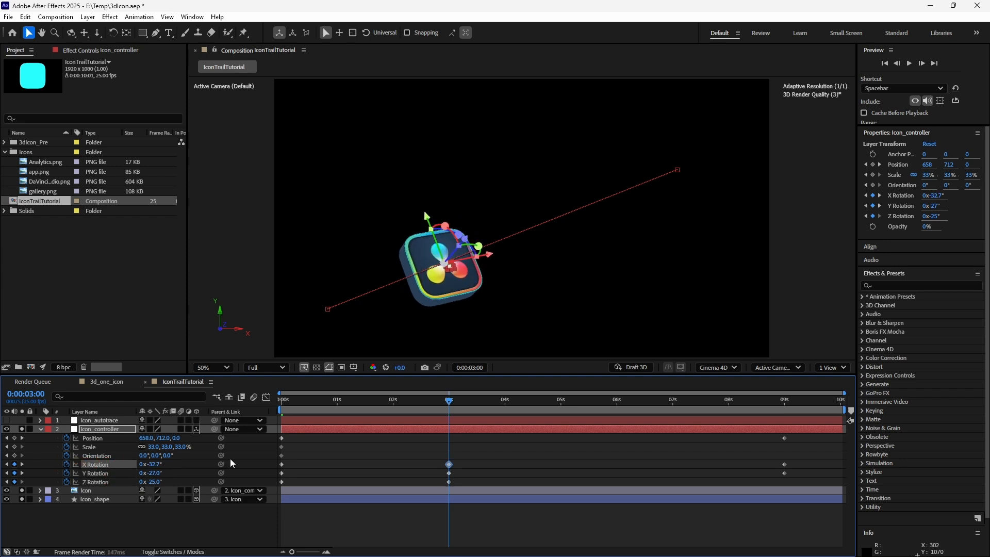
- At 9 s, set the controller's rotation to about X −1x−34°, Y −1x−14°, Z −71°
{"action": "left_click_drag", "start_coordinate": [451, 402], "coordinate": [784, 411]}
{"action": "left_click_drag", "start_coordinate": [158, 465], "coordinate": [0, 476]}
{"action": "left_click_drag", "start_coordinate": [157, 473], "coordinate": [49, 470]}
{"action": "left_click", "coordinate": [145, 472]}
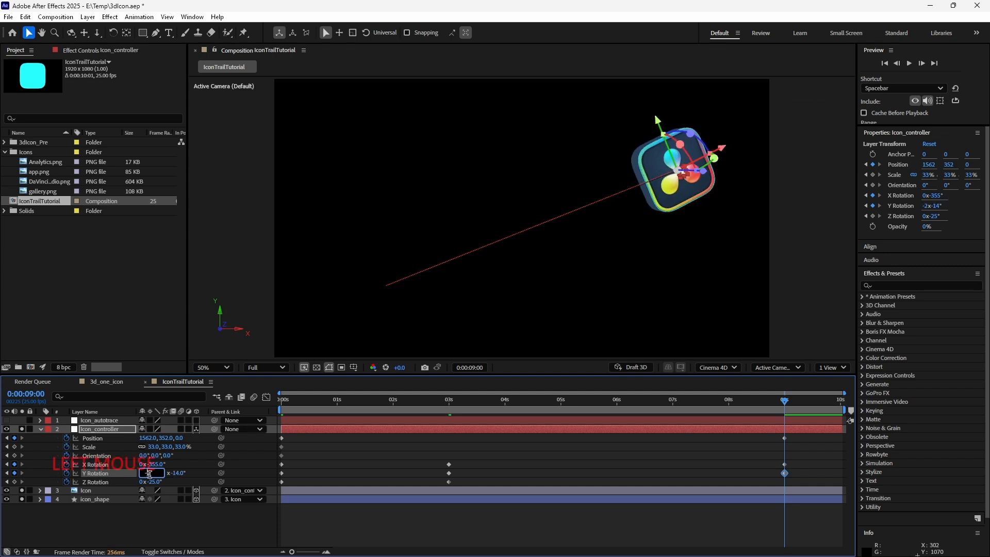
{"action": "left_click_drag", "start_coordinate": [152, 481], "coordinate": [137, 483]}
{"action": "left_click_drag", "start_coordinate": [153, 464], "coordinate": [135, 464]}
- Preview the animation from the start and lower the preview resolution to Quarter
{"action": "left_click_drag", "start_coordinate": [784, 401], "coordinate": [218, 414]}
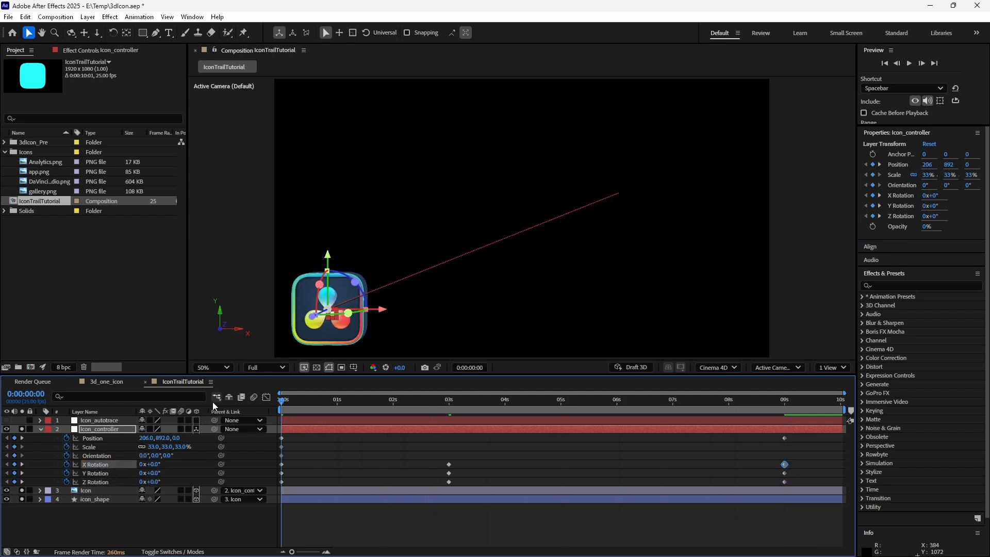
{"action": "key", "text": "space"}
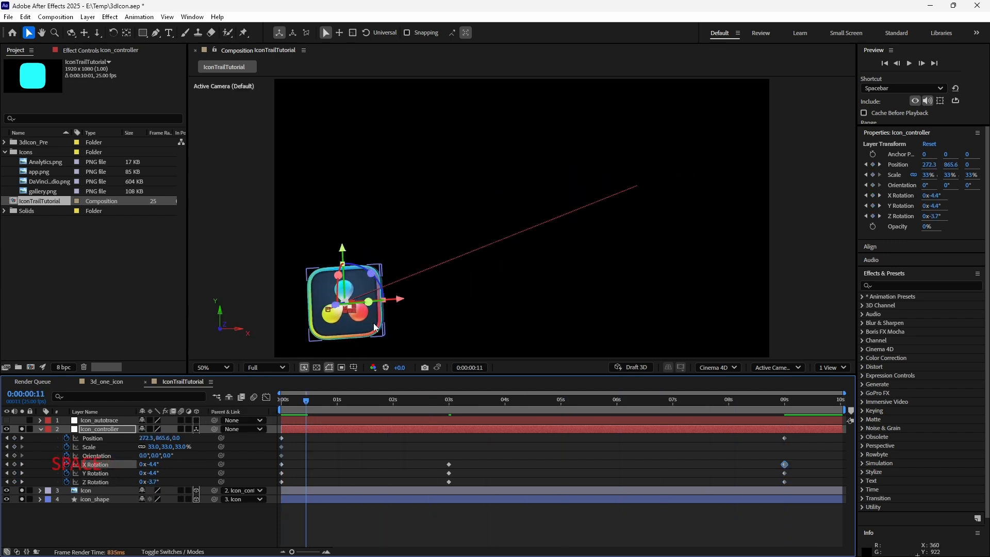
{"action": "left_click", "coordinate": [284, 369]}
{"action": "left_click", "coordinate": [283, 439]}
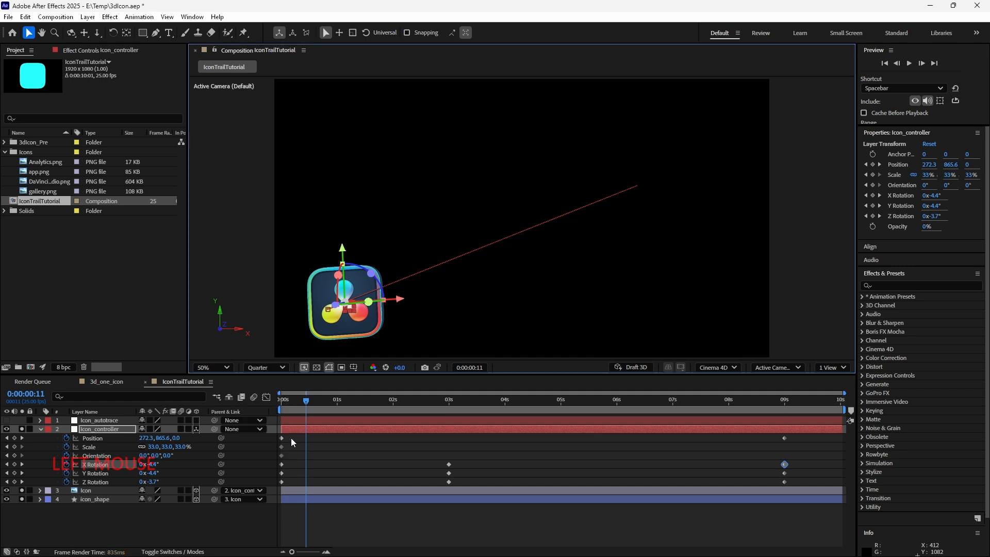
- Set the preview resolution to Third and save the project
{"action": "left_click", "coordinate": [355, 518]}
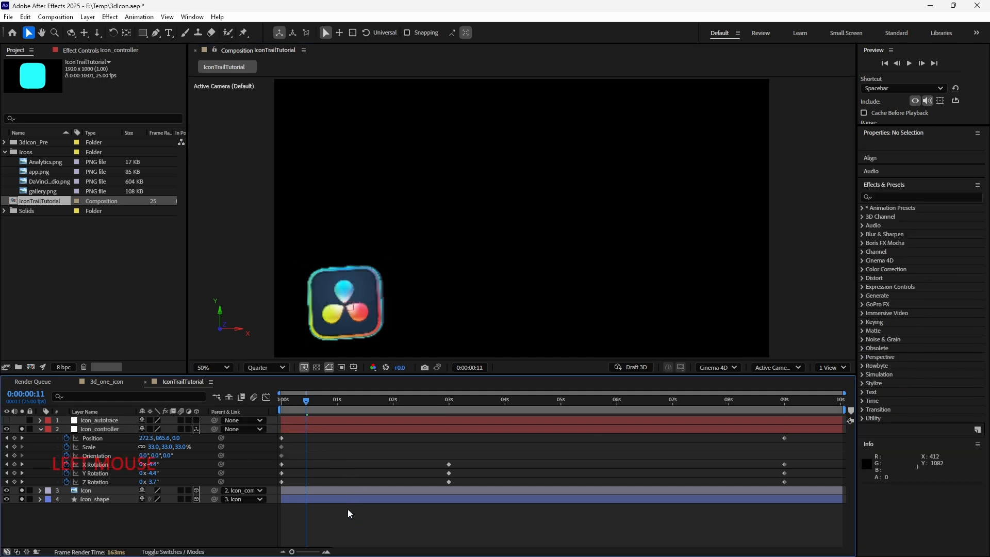
{"action": "left_click", "coordinate": [282, 369]}
{"action": "left_click", "coordinate": [267, 425]}
{"action": "key", "text": "ctrl+s"}
- Play back the animation
{"action": "key", "text": "space"}
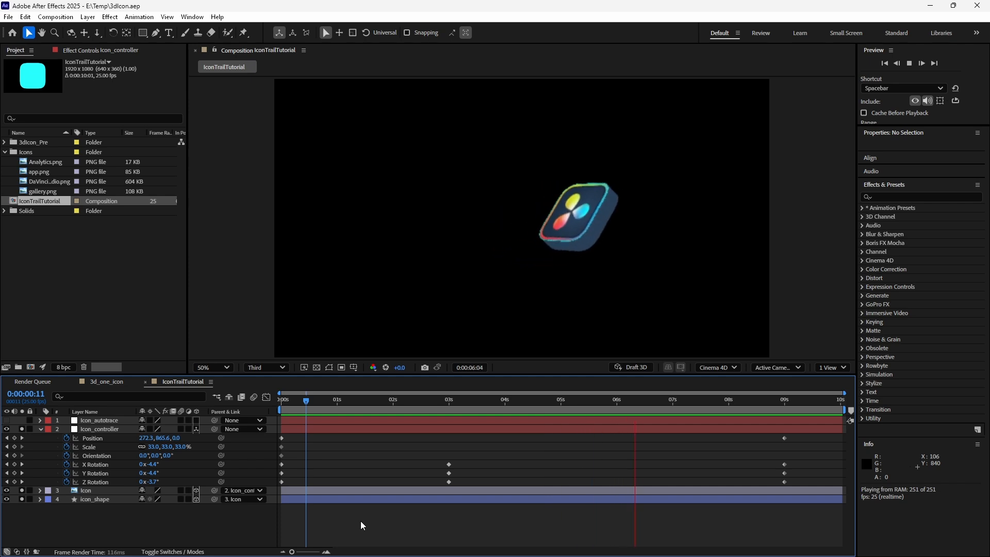
{"action": "mouse_move", "coordinate": [537, 535]}
{"action": "key", "text": "space"}
- Apply Easy Ease to all of the controller's keyframes and preview the result
{"action": "left_click_drag", "start_coordinate": [802, 437], "coordinate": [234, 505]}
{"action": "key", "text": "F9"}
{"action": "left_click", "coordinate": [416, 528]}
{"action": "key", "text": "space"}
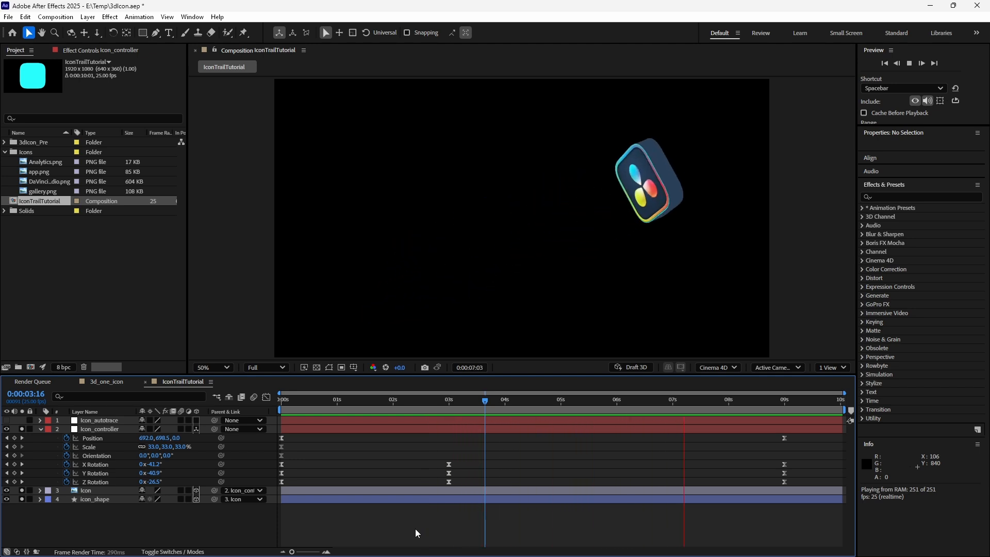
- Move the controller's 9 s Position keyframe to the end of the timeline at 10 s
{"action": "left_click", "coordinate": [727, 397]}
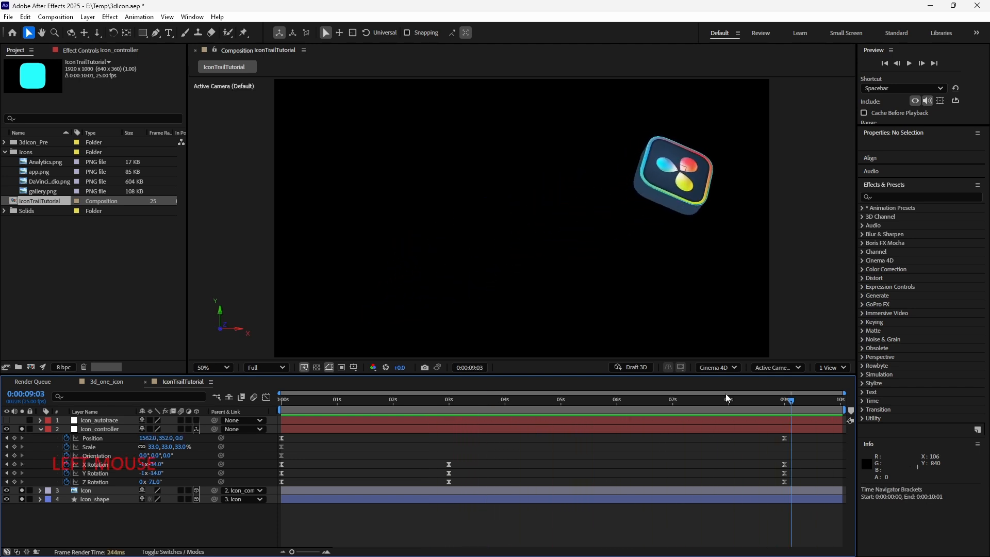
{"action": "left_click_drag", "start_coordinate": [718, 403], "coordinate": [882, 423]}
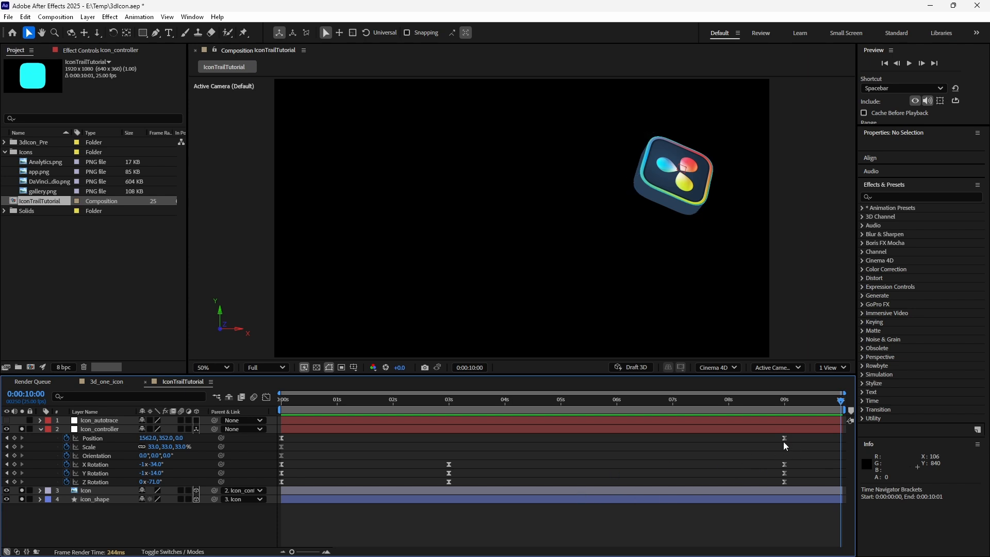
{"action": "left_click_drag", "start_coordinate": [784, 438], "coordinate": [841, 446]}
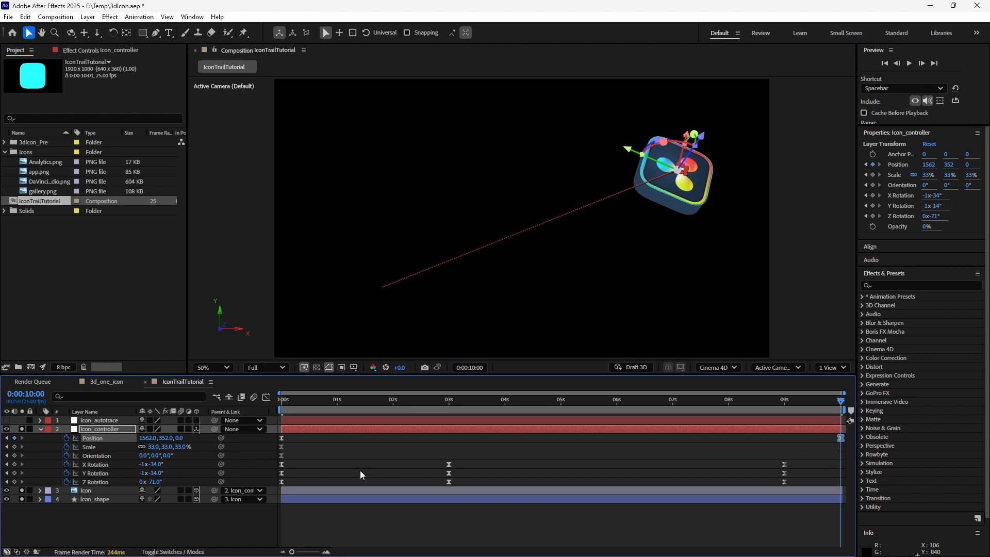
- At 3 s, adjust the controller's rotation to about X −11.7°, Y −45°, Z −14°
{"action": "left_click_drag", "start_coordinate": [840, 401], "coordinate": [450, 432]}
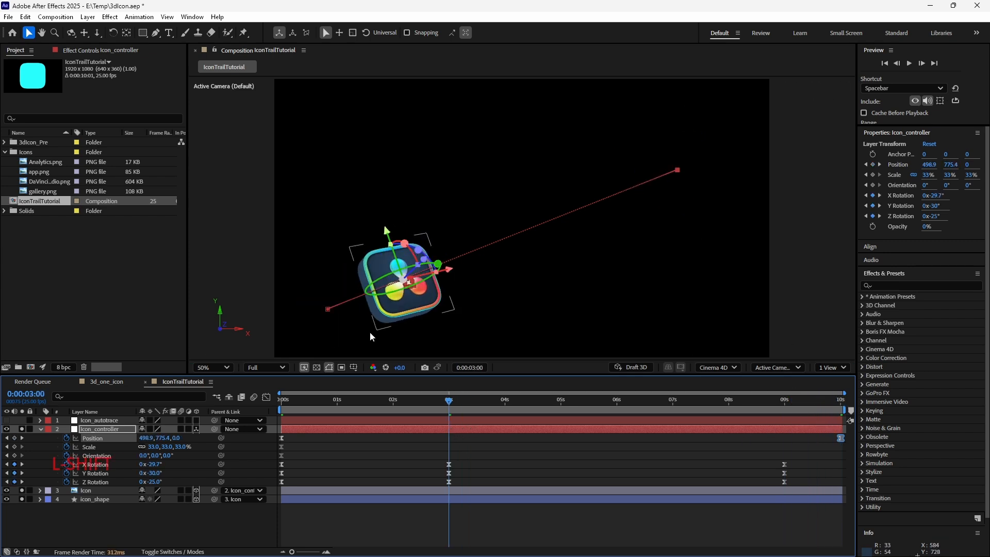
{"action": "left_click_drag", "start_coordinate": [154, 473], "coordinate": [147, 474]}
{"action": "mouse_move", "coordinate": [159, 464]}
{"action": "left_mouse_down"}
{"action": "mouse_move", "coordinate": [168, 464]}
{"action": "mouse_move", "coordinate": [155, 482]}
{"action": "left_mouse_up"}
{"action": "left_click", "coordinate": [328, 309]}
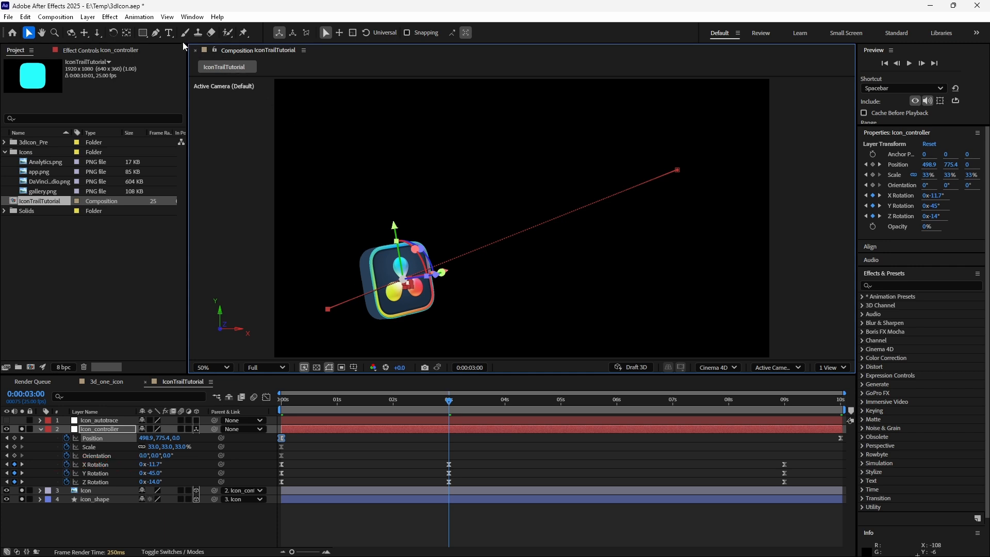
- Convert the motion path's start and end vertices to curves, pulling out Bezier handles for a curved path
{"action": "left_click_drag", "start_coordinate": [160, 33], "coordinate": [194, 69]}
{"action": "left_click_drag", "start_coordinate": [329, 310], "coordinate": [493, 311]}
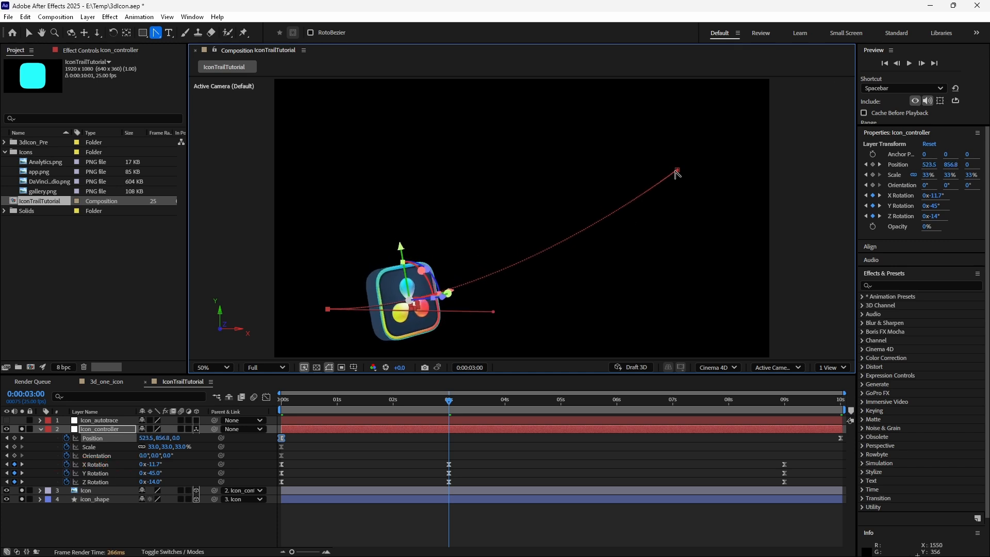
{"action": "left_click_drag", "start_coordinate": [675, 170], "coordinate": [486, 171]}
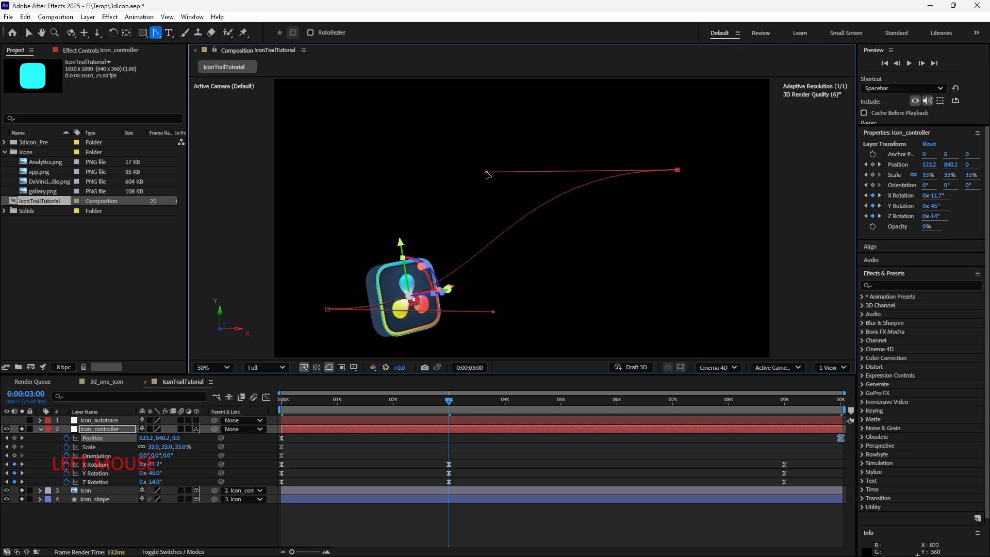
- Play back the animation along the curved motion path
{"action": "key", "text": "space"}
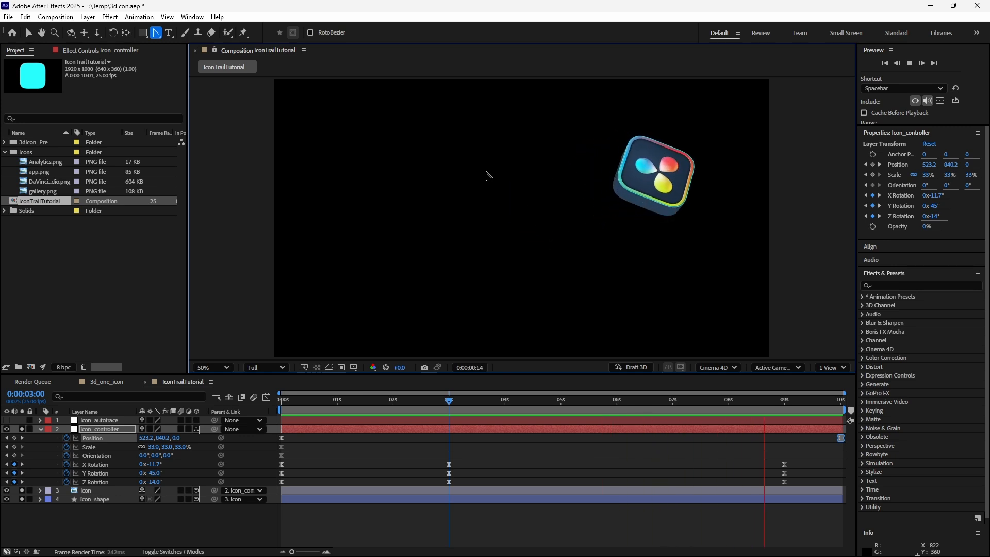
{"action": "key", "text": "space"}
{"action": "left_click_drag", "start_coordinate": [369, 400], "coordinate": [471, 413]}
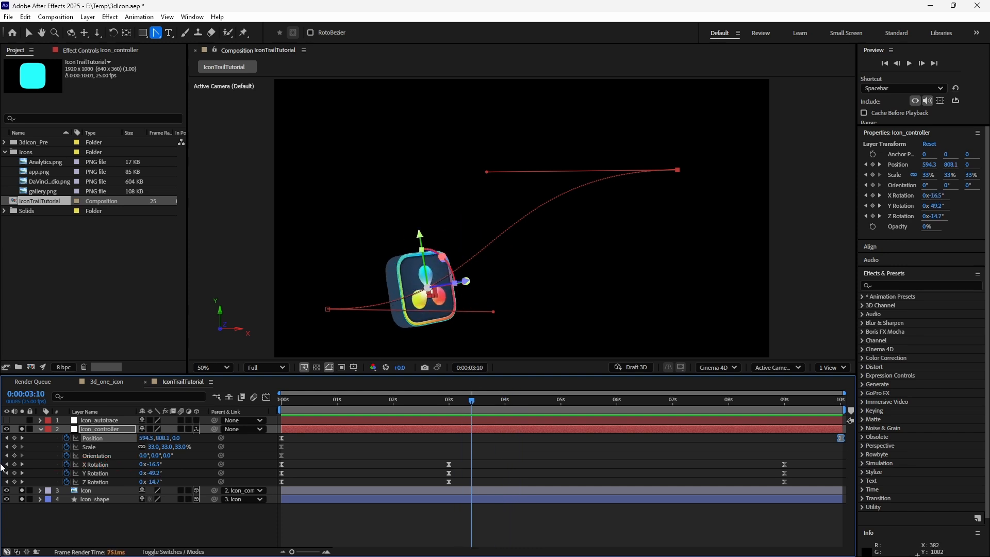
{"action": "left_click", "coordinate": [86, 490]}
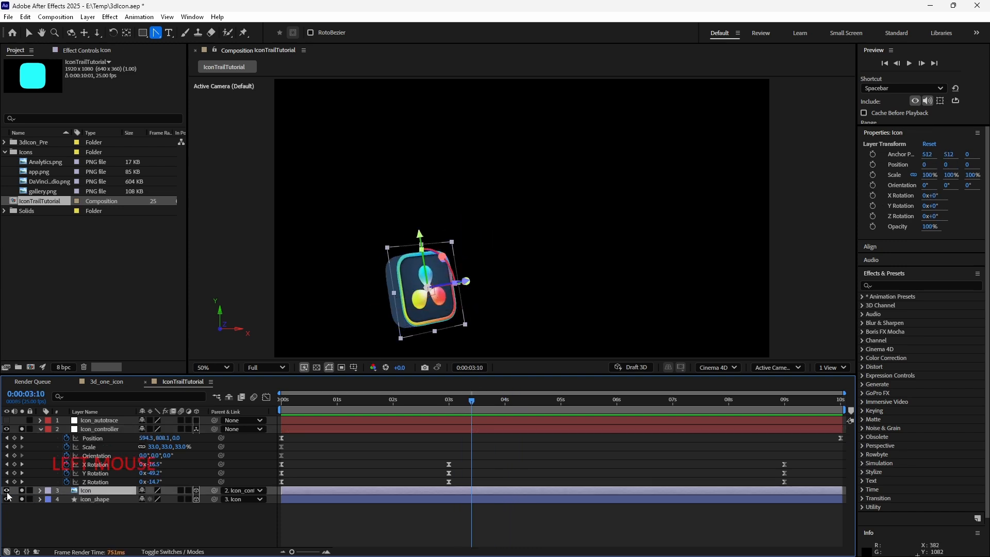
{"action": "left_click", "coordinate": [7, 490]}
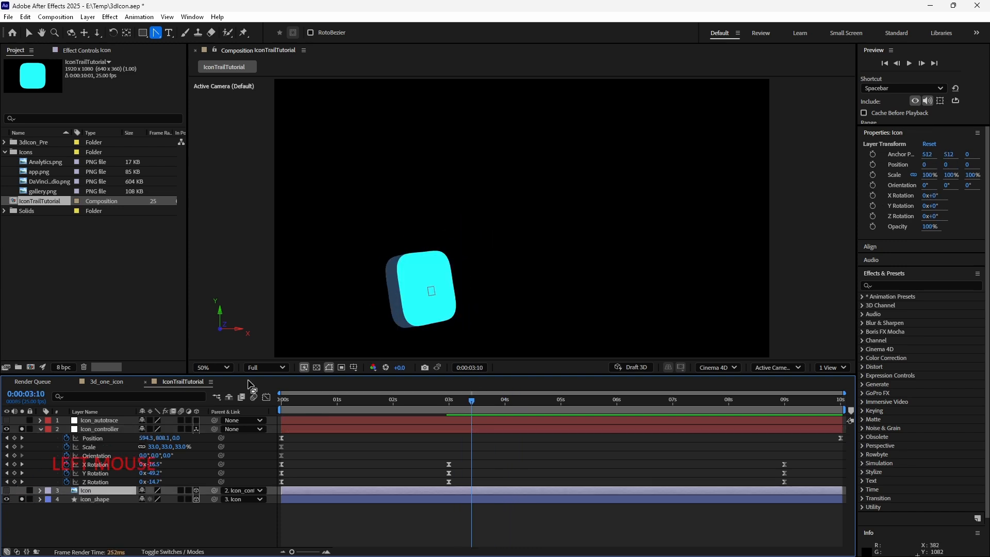
{"action": "left_click", "coordinate": [422, 273]}
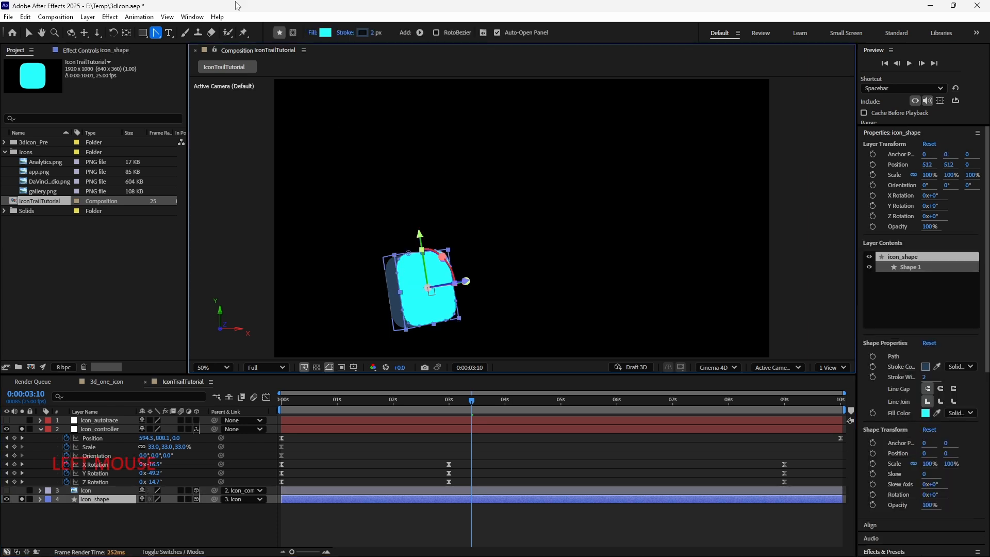
{"action": "left_click", "coordinate": [325, 34]}
{"action": "left_click_drag", "start_coordinate": [487, 201], "coordinate": [284, 179]}
{"action": "left_click", "coordinate": [394, 214]}
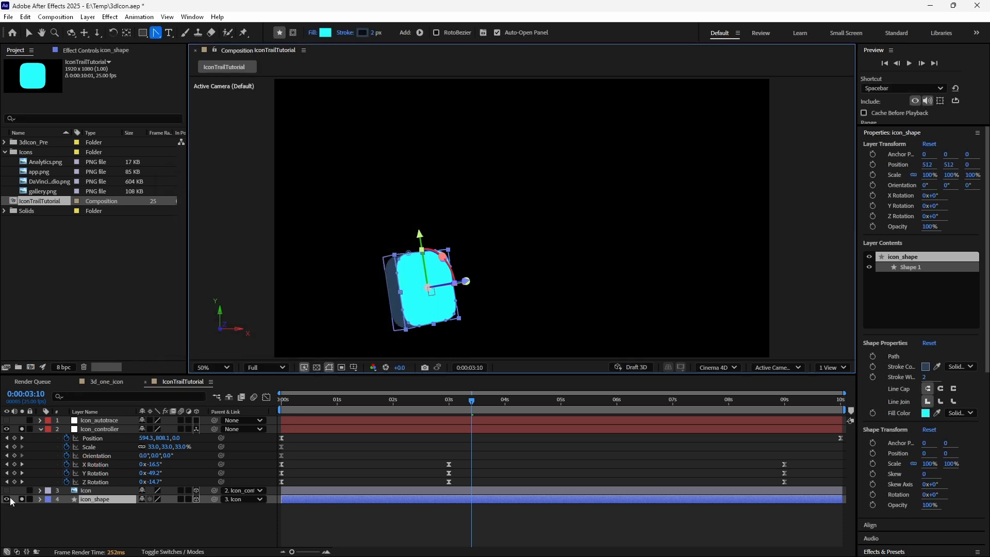
{"action": "left_click", "coordinate": [92, 490]}
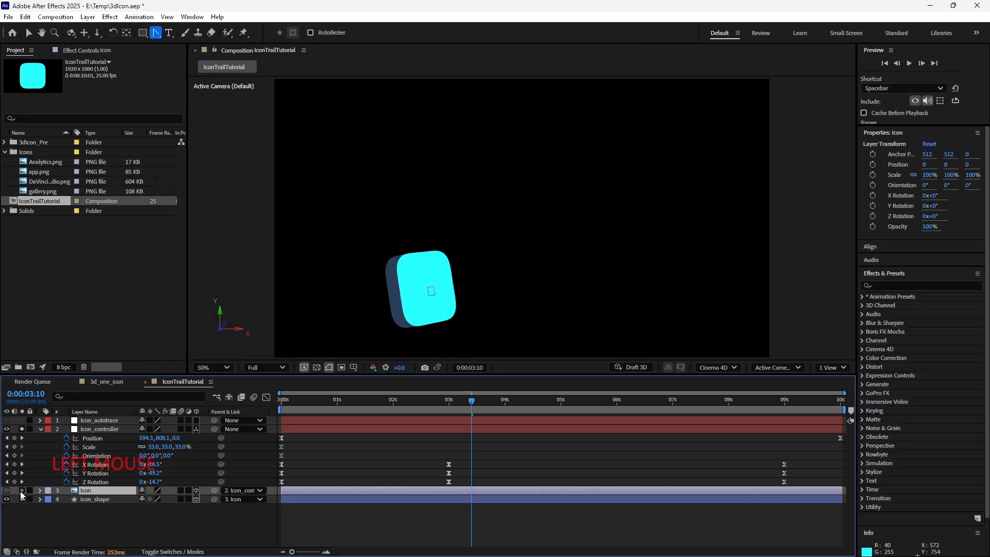
{"action": "left_click", "coordinate": [21, 490]}
- Set the icon shape's fill colour to the dark blue 233A51 by sampling it from the icon artwork
{"action": "left_click", "coordinate": [109, 499]}
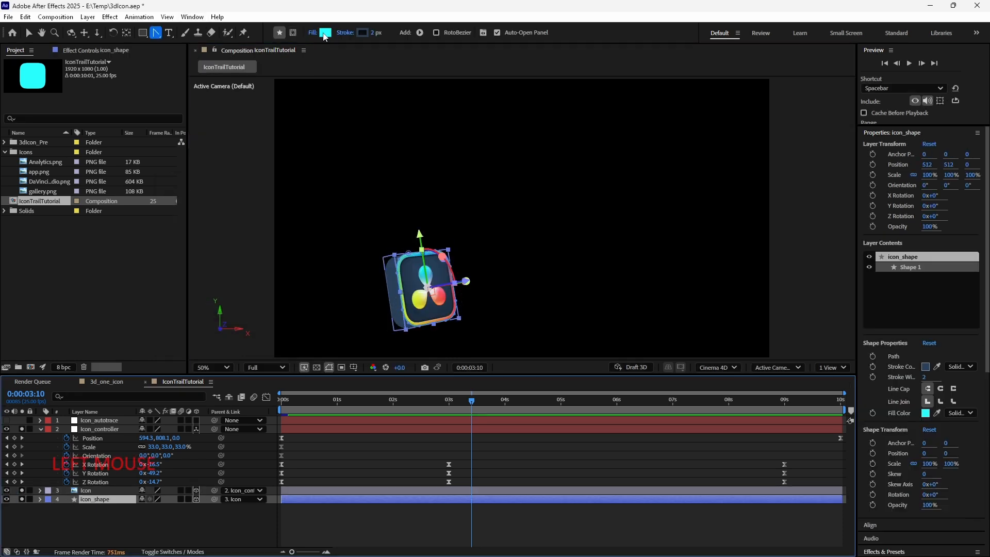
{"action": "left_click", "coordinate": [325, 33]}
{"action": "left_click_drag", "start_coordinate": [567, 199], "coordinate": [895, 212]}
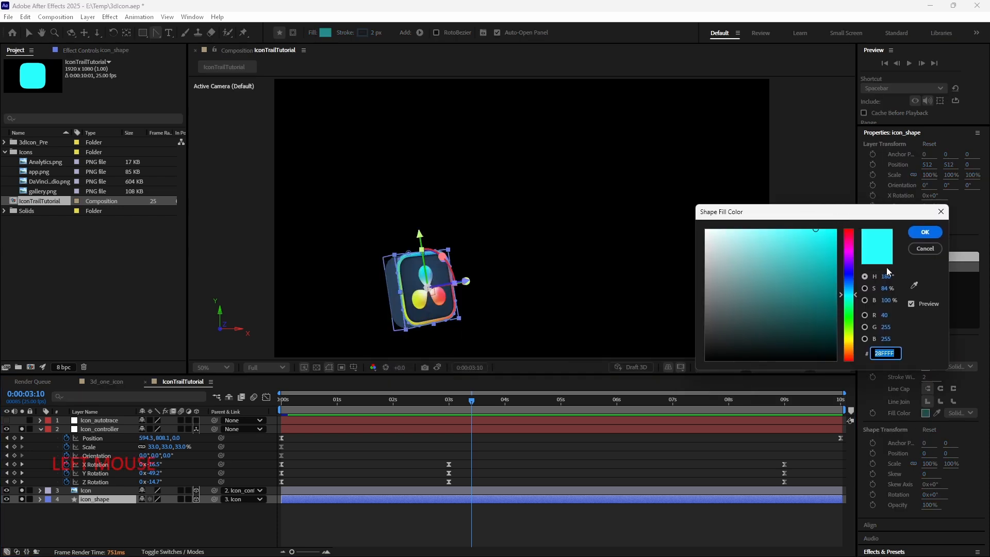
{"action": "left_click", "coordinate": [913, 286]}
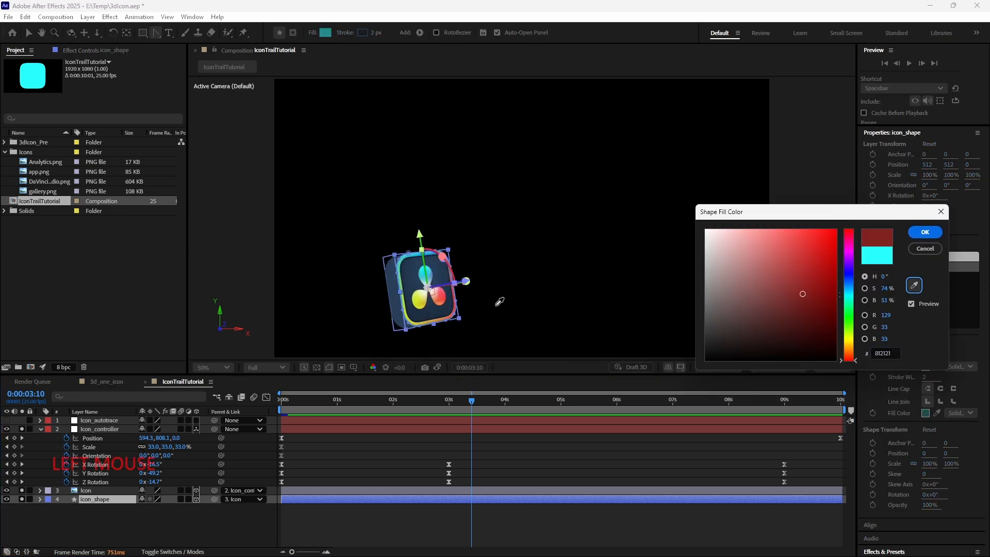
{"action": "left_click", "coordinate": [419, 302]}
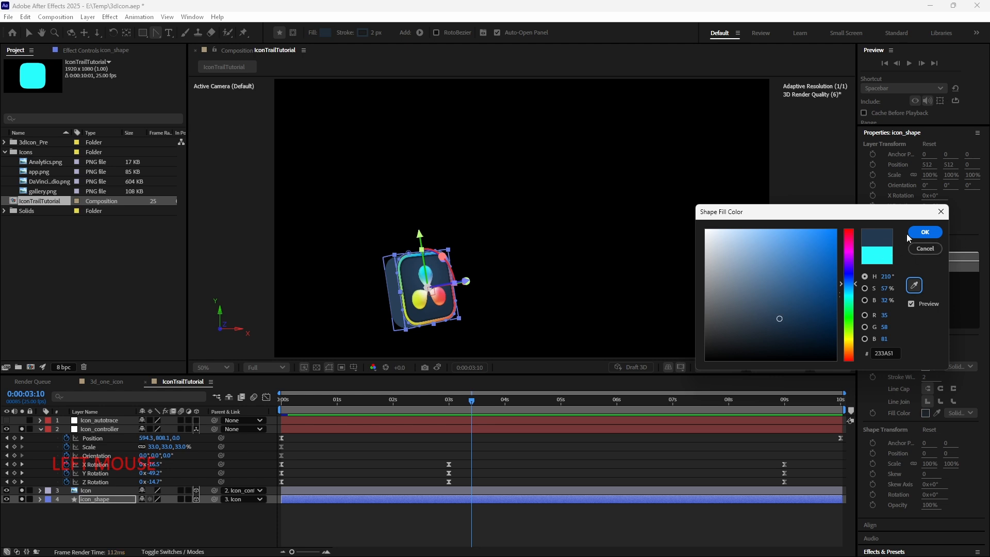
{"action": "left_click", "coordinate": [909, 234]}
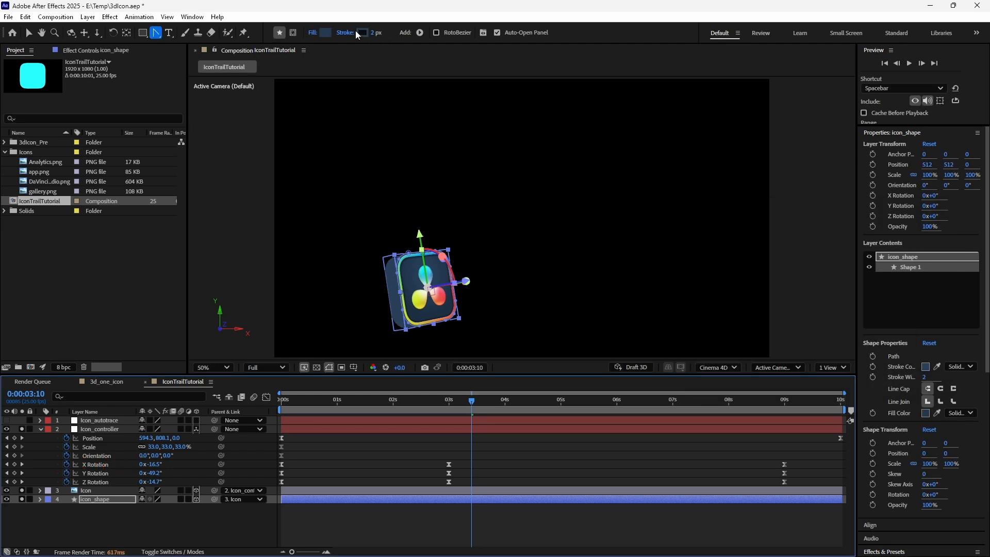
- Add a new point light named Point Light 1 with default settings to the composition
{"action": "left_click", "coordinate": [361, 32]}
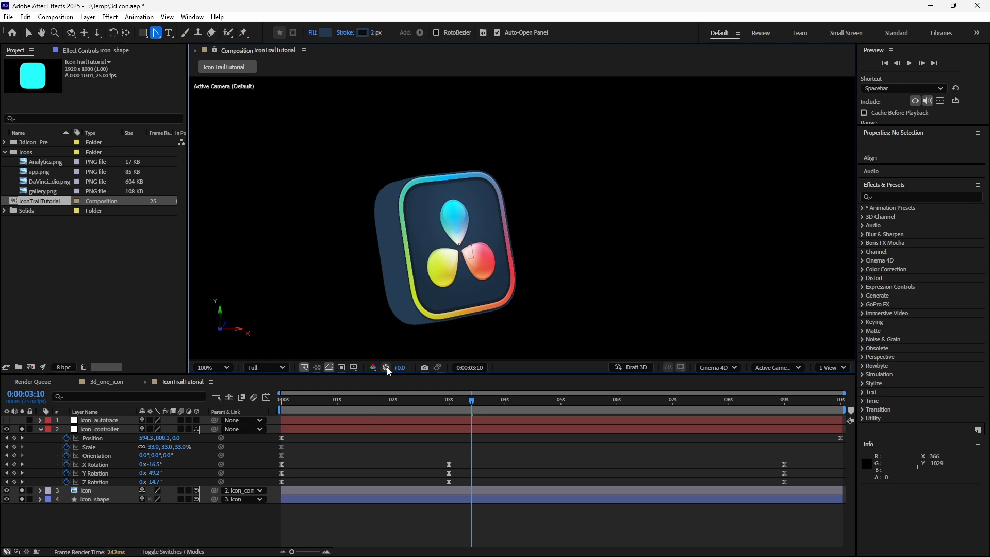
{"action": "key", "text": "comma"}
{"action": "right_click", "coordinate": [124, 524]}
{"action": "mouse_move", "coordinate": [150, 394]}
{"action": "left_click", "coordinate": [314, 435]}
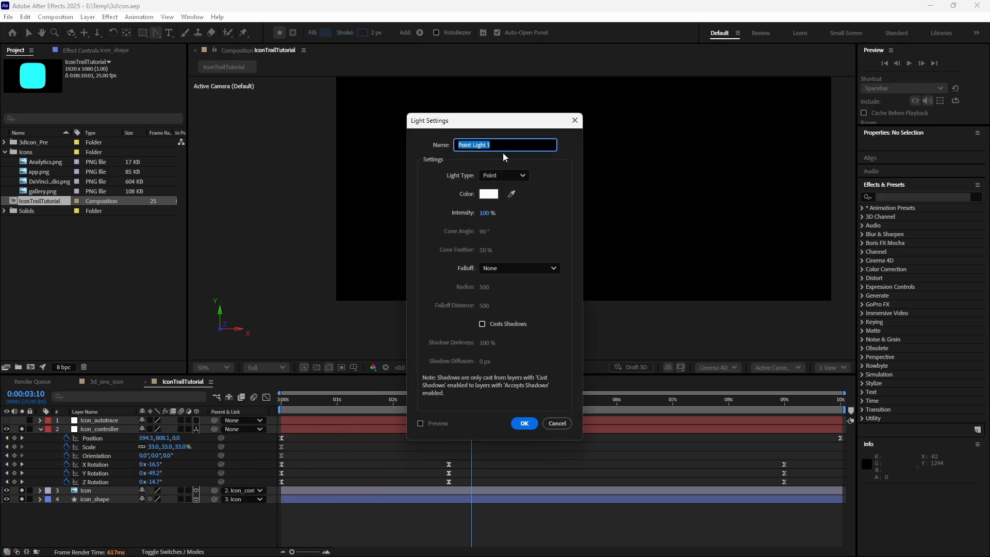
{"action": "left_click_drag", "start_coordinate": [499, 124], "coordinate": [753, 134]}
{"action": "left_click", "coordinate": [778, 433]}
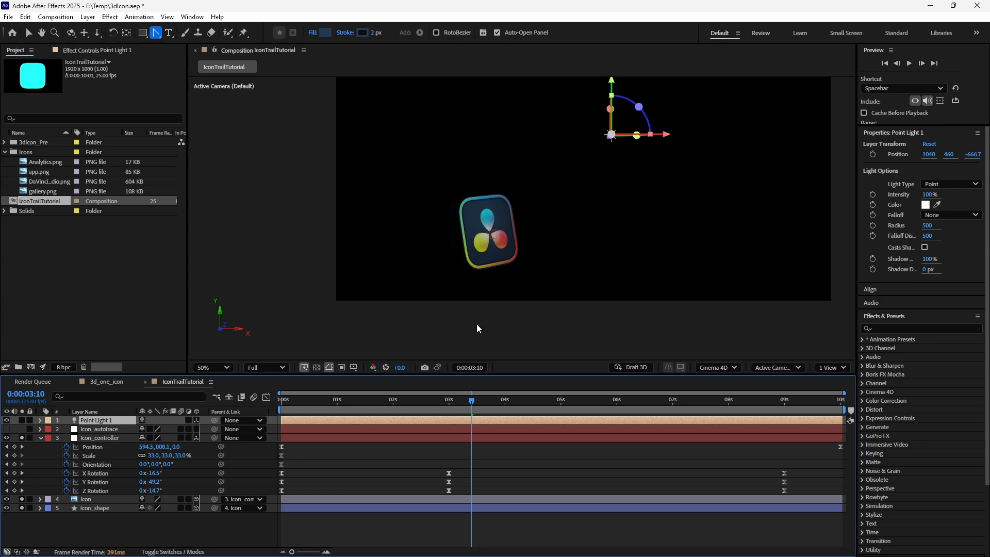
- Move Point Light 1 to the lower left in front of the icon, using a custom view
{"action": "left_click", "coordinate": [775, 365]}
{"action": "left_click", "coordinate": [773, 285]}
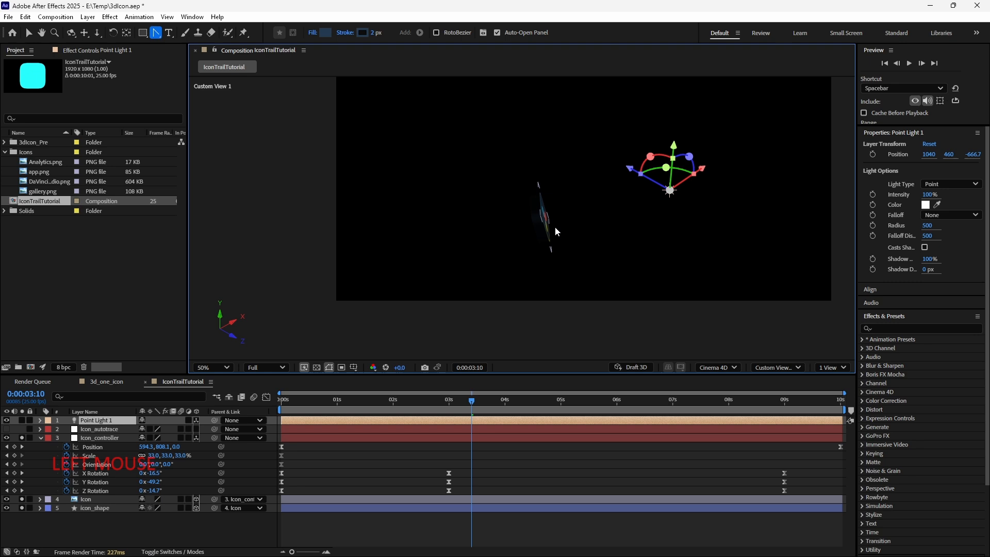
{"action": "left_click_drag", "start_coordinate": [701, 168], "coordinate": [570, 246]}
{"action": "left_click_drag", "start_coordinate": [587, 251], "coordinate": [562, 225]}
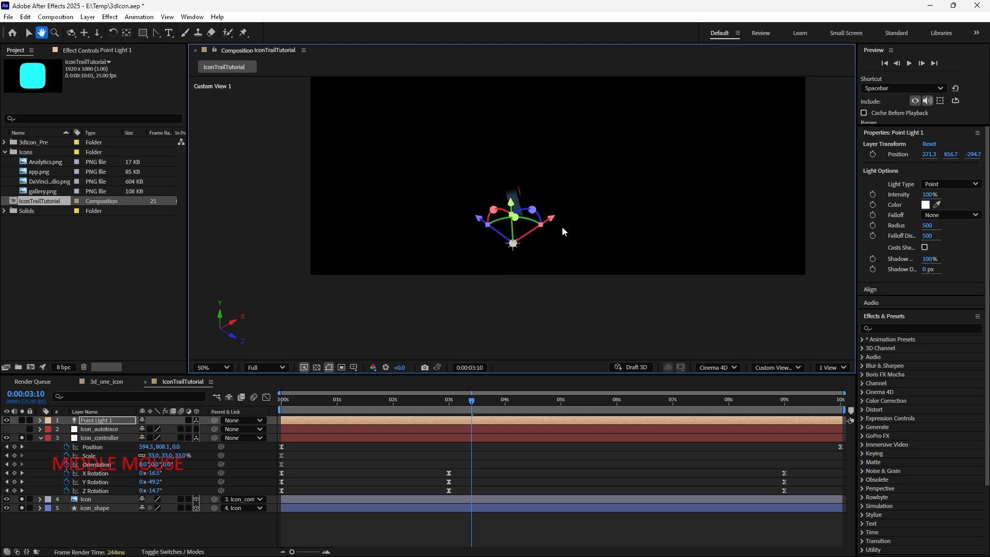
{"action": "left_click", "coordinate": [756, 367]}
{"action": "left_click", "coordinate": [786, 175]}
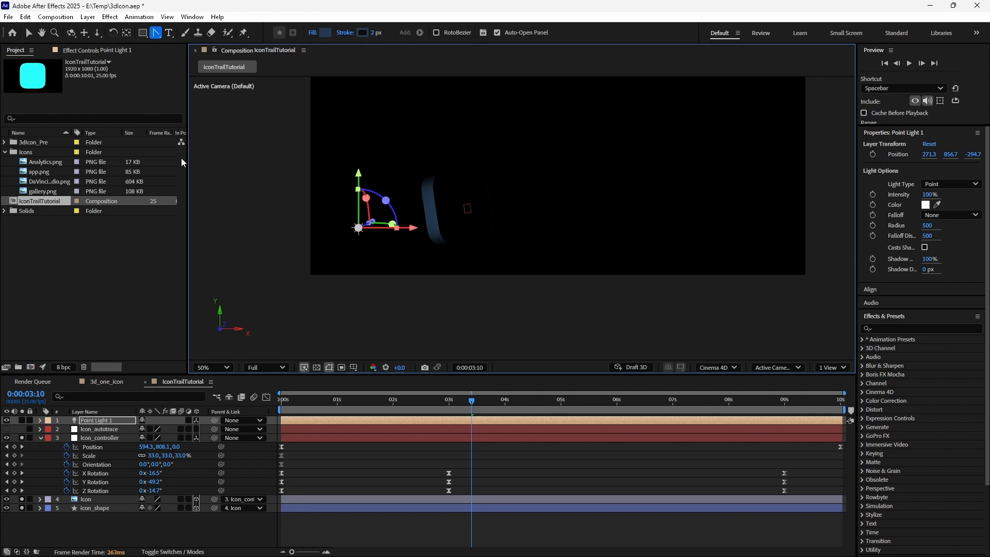
- Switch the viewer to a two-view layout with a top view and scrub through the animation
{"action": "left_click_drag", "start_coordinate": [186, 162], "coordinate": [80, 175]}
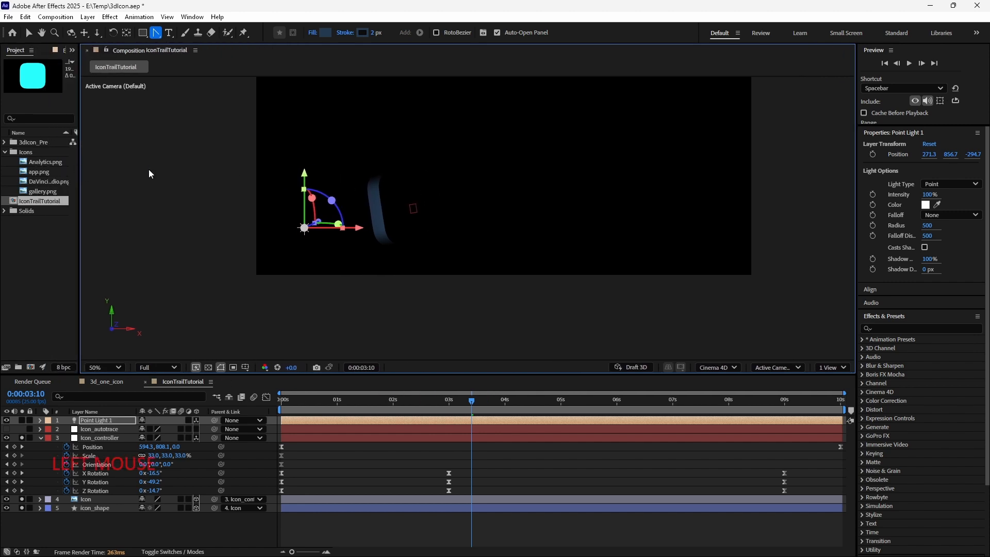
{"action": "left_click", "coordinate": [833, 367]}
{"action": "left_click", "coordinate": [829, 390]}
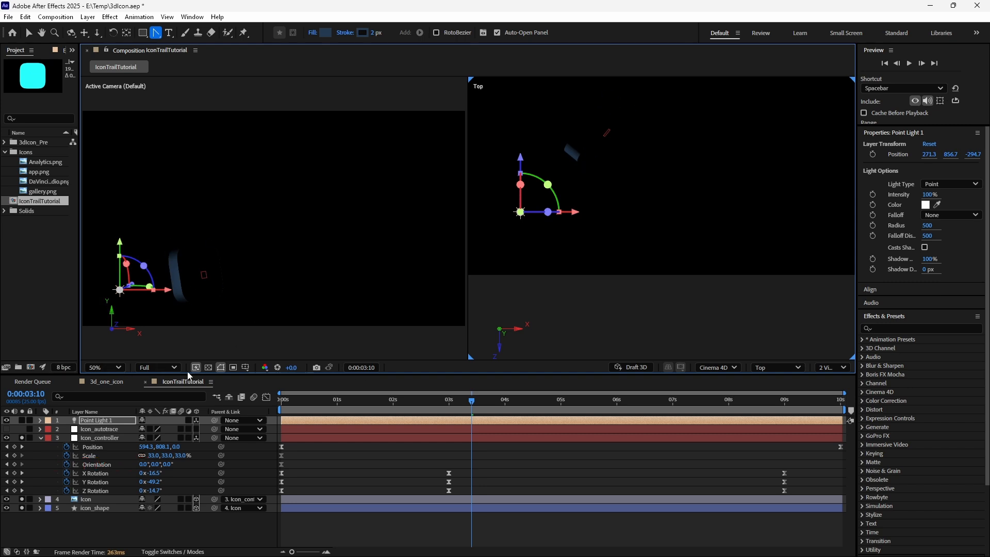
{"action": "left_click", "coordinate": [333, 400]}
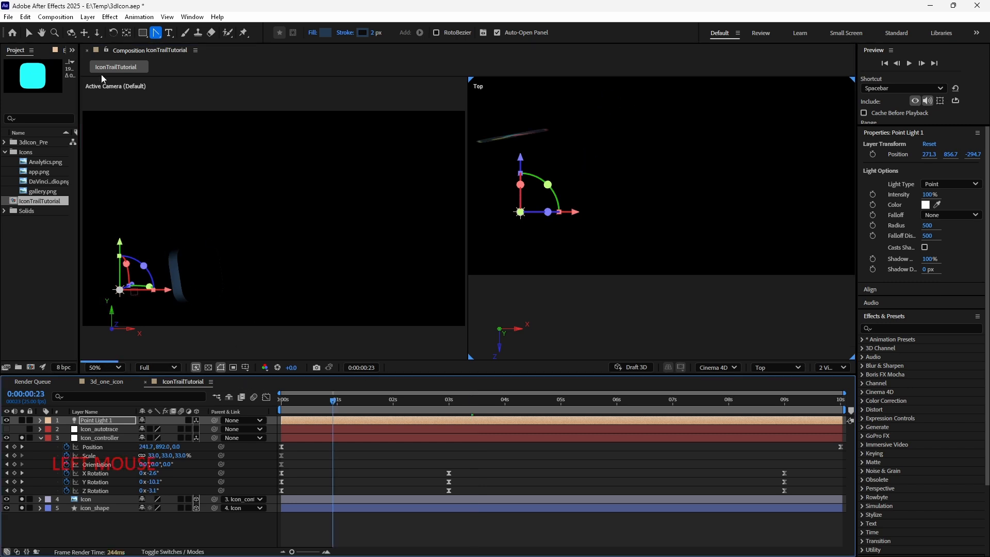
{"action": "left_click", "coordinate": [108, 52]}
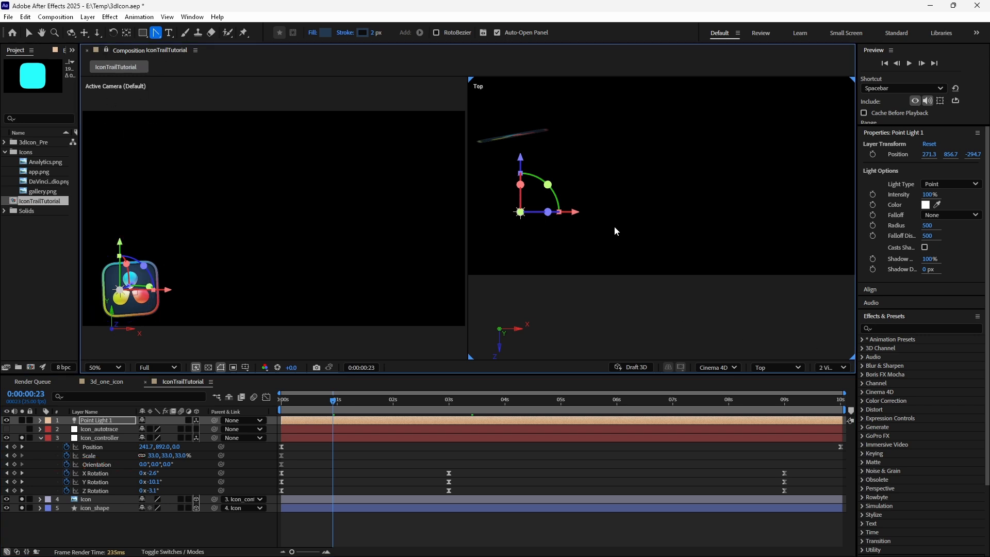
{"action": "left_click_drag", "start_coordinate": [615, 233], "coordinate": [665, 258]}
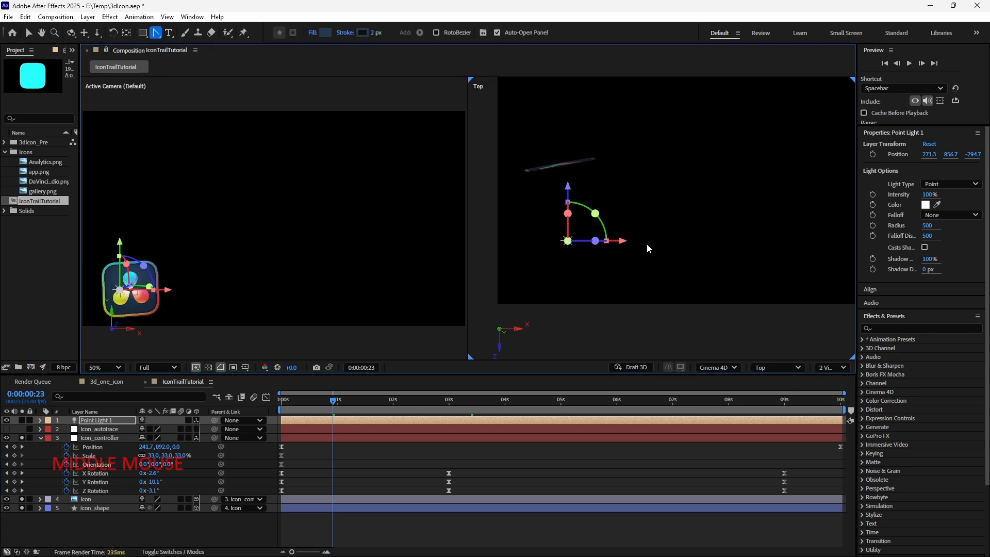
{"action": "left_click", "coordinate": [109, 421]}
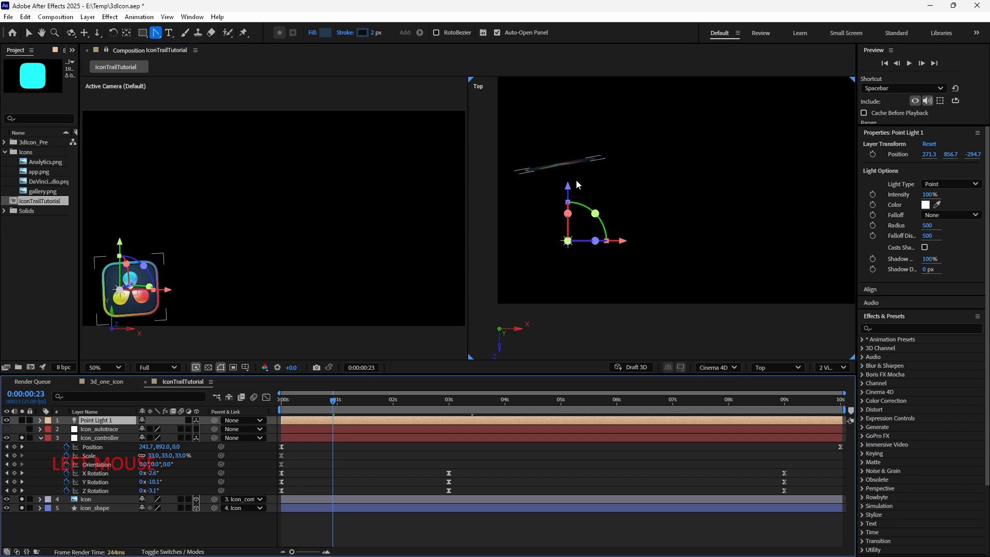
{"action": "left_click_drag", "start_coordinate": [405, 407], "coordinate": [627, 404]}
{"action": "left_click", "coordinate": [39, 446]}
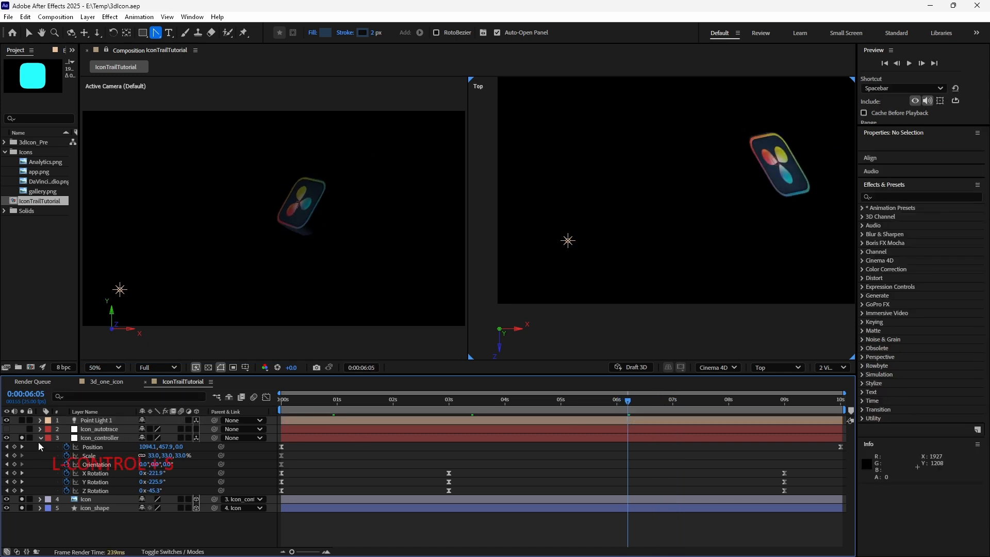
- Duplicate Point Light 1 and move the copy to the right side of the scene
{"action": "left_click", "coordinate": [98, 420]}
{"action": "key", "text": "ctrl+d"}
{"action": "left_click_drag", "start_coordinate": [626, 244], "coordinate": [590, 255]}
{"action": "left_click_drag", "start_coordinate": [589, 252], "coordinate": [778, 247]}
{"action": "left_click_drag", "start_coordinate": [722, 191], "coordinate": [531, 161]}
{"action": "key", "text": "c"}
{"action": "key", "text": "c"}
{"action": "key", "text": "c"}
{"action": "left_click", "coordinate": [767, 367]}
{"action": "left_click", "coordinate": [774, 260]}
{"action": "key", "text": "v"}
{"action": "left_click_drag", "start_coordinate": [333, 289], "coordinate": [426, 281]}
- Duplicate Point Light 2 and move the copy up above the icon's path
{"action": "left_click_drag", "start_coordinate": [336, 406], "coordinate": [454, 403]}
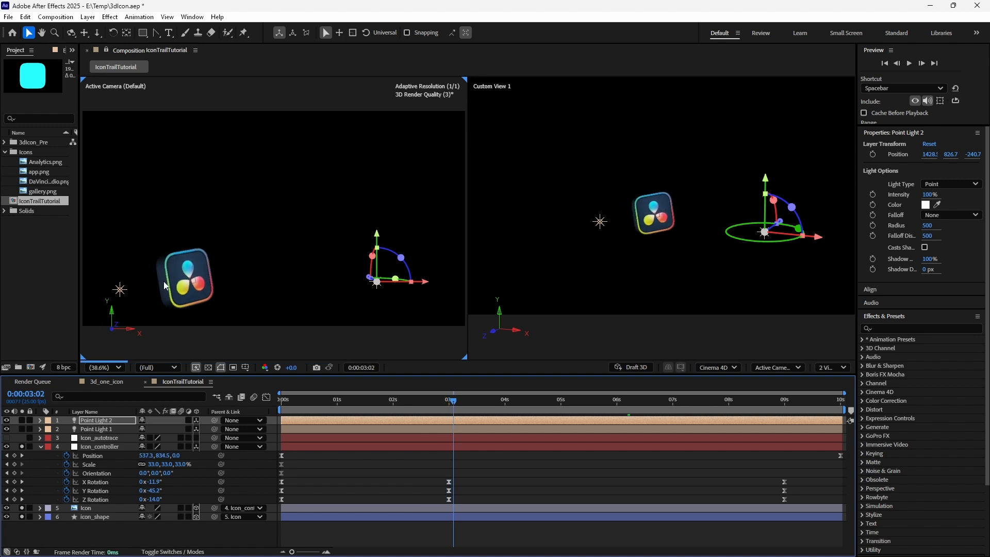
{"action": "left_click_drag", "start_coordinate": [461, 407], "coordinate": [537, 397]}
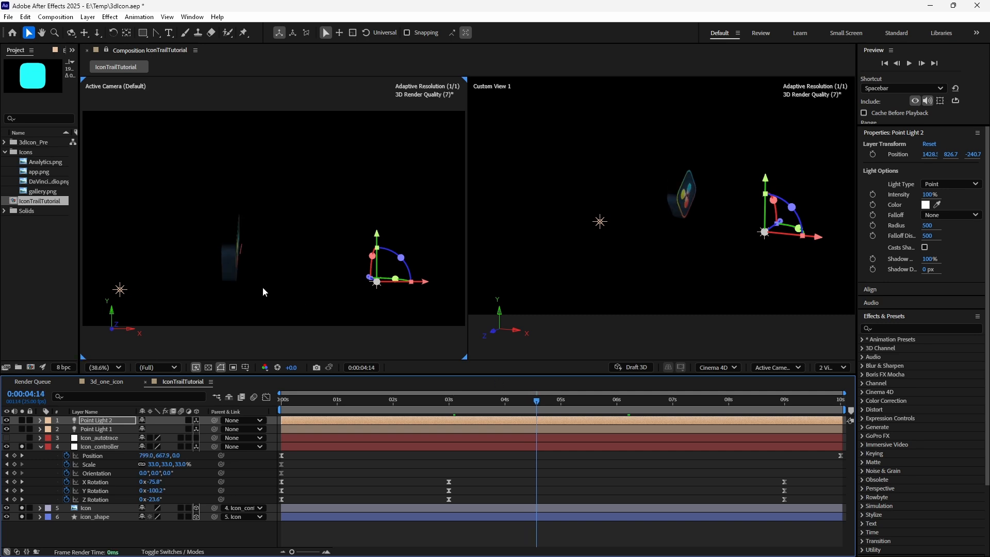
{"action": "left_click", "coordinate": [106, 416]}
{"action": "left_click", "coordinate": [106, 420]}
{"action": "key", "text": "ctrl+d"}
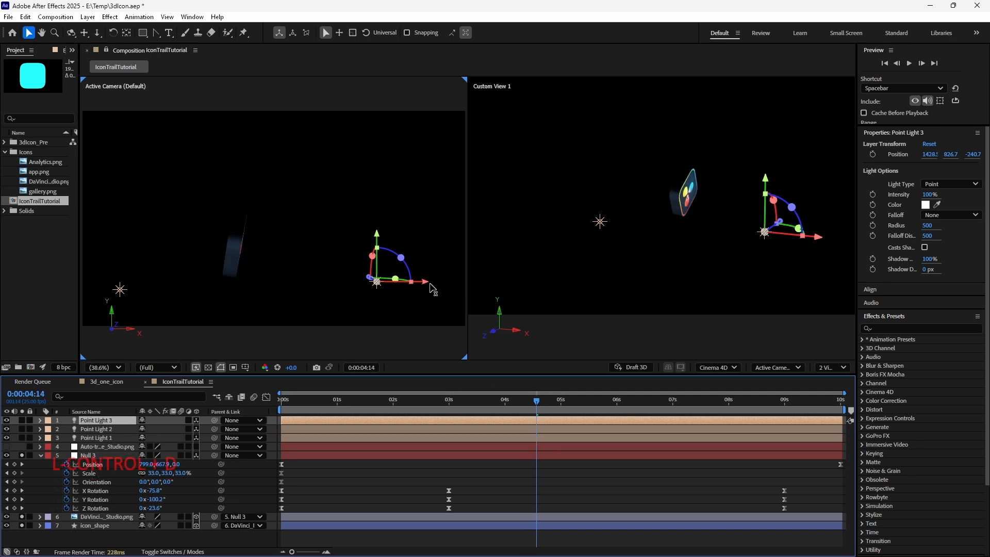
{"action": "left_click_drag", "start_coordinate": [813, 238], "coordinate": [754, 235]}
{"action": "left_click_drag", "start_coordinate": [708, 149], "coordinate": [711, 90]}
{"action": "left_click_drag", "start_coordinate": [693, 145], "coordinate": [669, 216]}
{"action": "left_click_drag", "start_coordinate": [637, 300], "coordinate": [651, 261]}
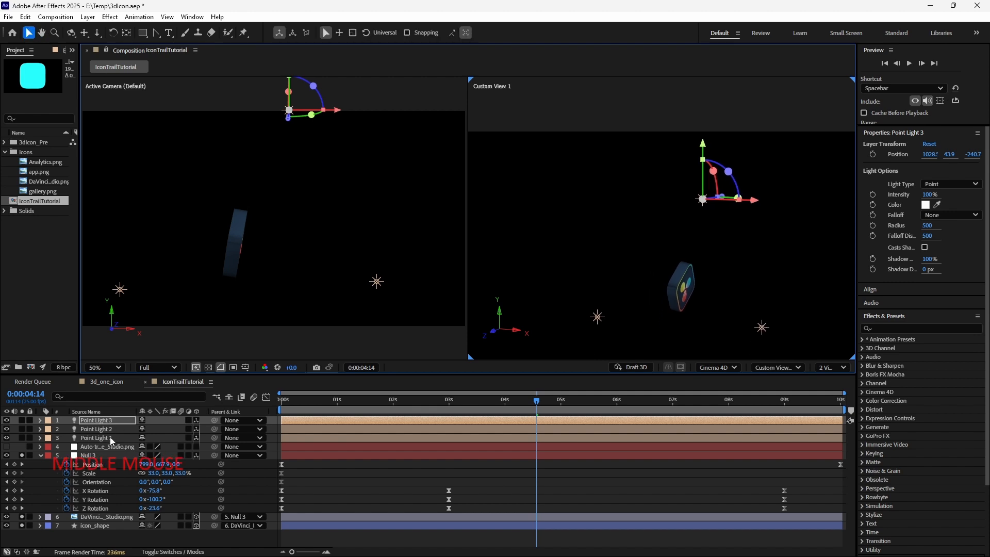
- Set Point Light 3's intensity to 50%
{"action": "left_click", "coordinate": [41, 420]}
{"action": "left_click", "coordinate": [49, 438]}
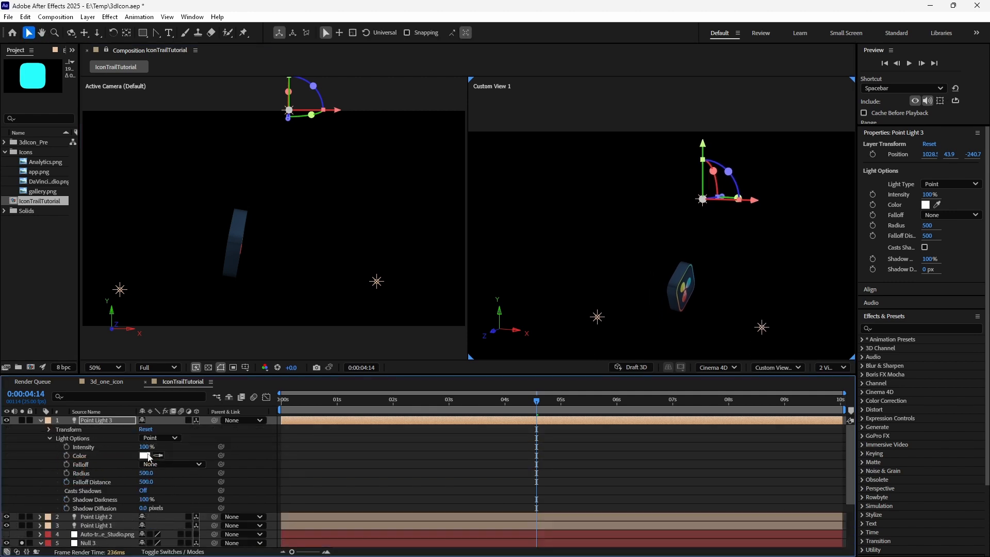
{"action": "type", "text": "50"}
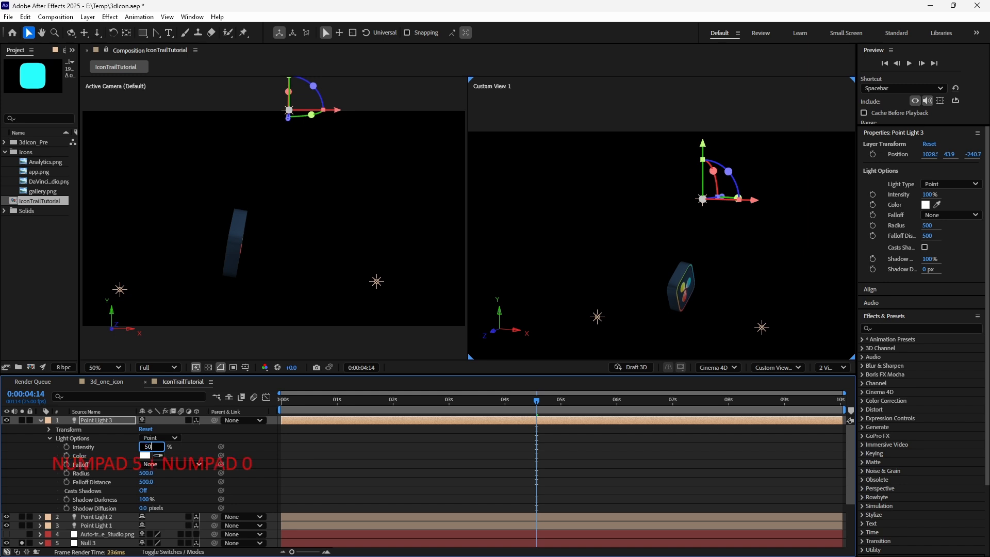
{"action": "key", "text": "Return"}
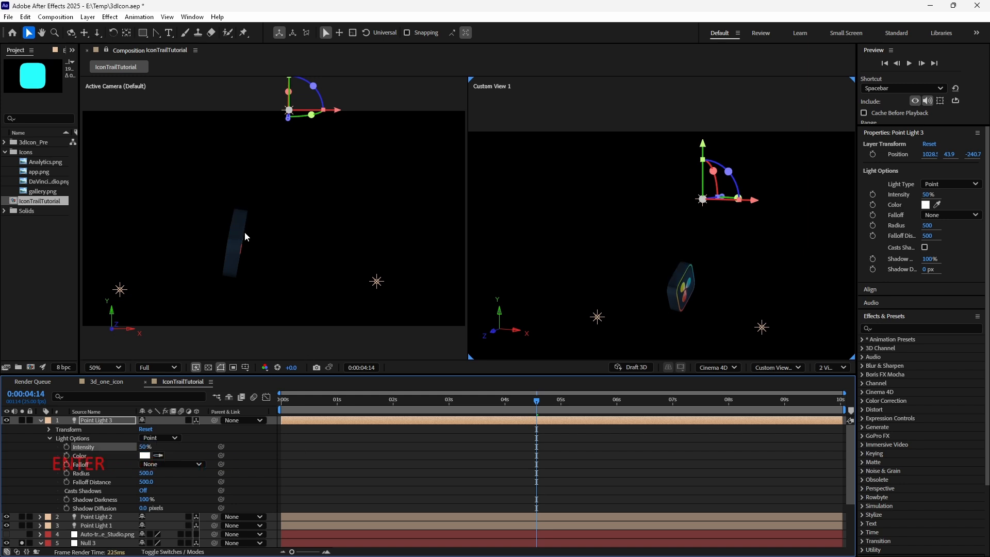
- Duplicate Point Light 3 and move the copy down below the icon
{"action": "scroll", "coordinate": [261, 231], "scroll_direction": "up", "scroll_amount": 3}
{"action": "middle_click", "coordinate": [261, 227]}
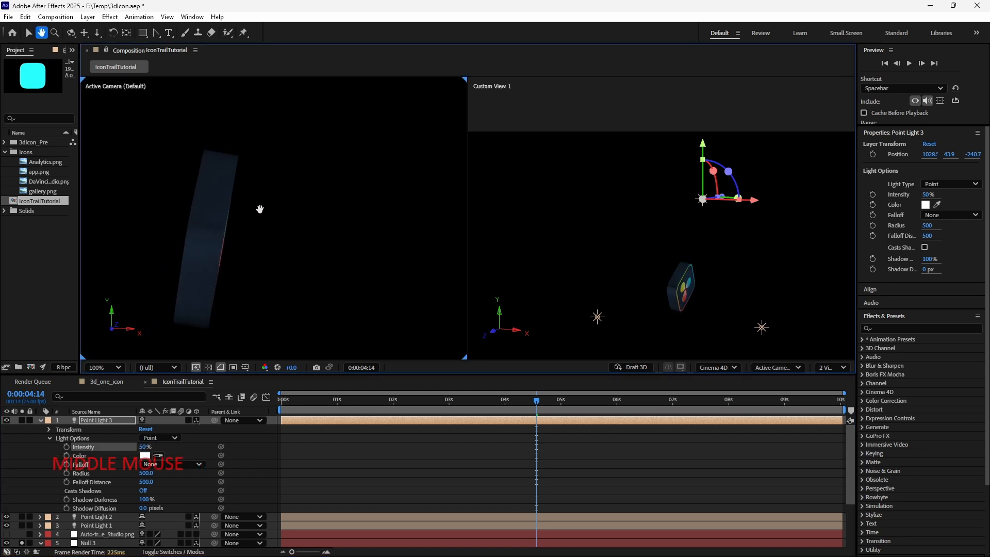
{"action": "left_click", "coordinate": [568, 406]}
{"action": "left_click", "coordinate": [595, 404]}
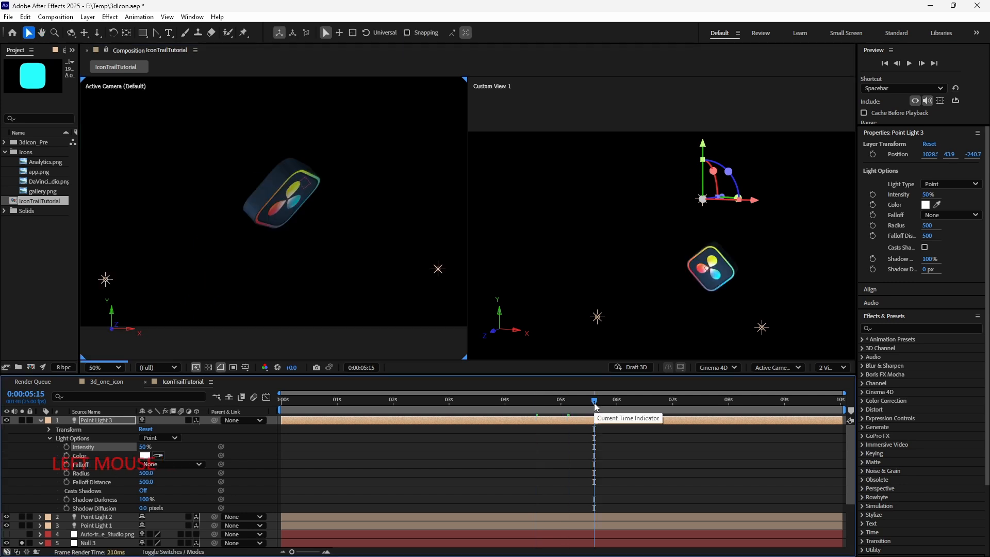
{"action": "mouse_move", "coordinate": [597, 406]}
{"action": "left_mouse_down"}
{"action": "mouse_move", "coordinate": [613, 405]}
{"action": "mouse_move", "coordinate": [586, 405]}
{"action": "left_mouse_up"}
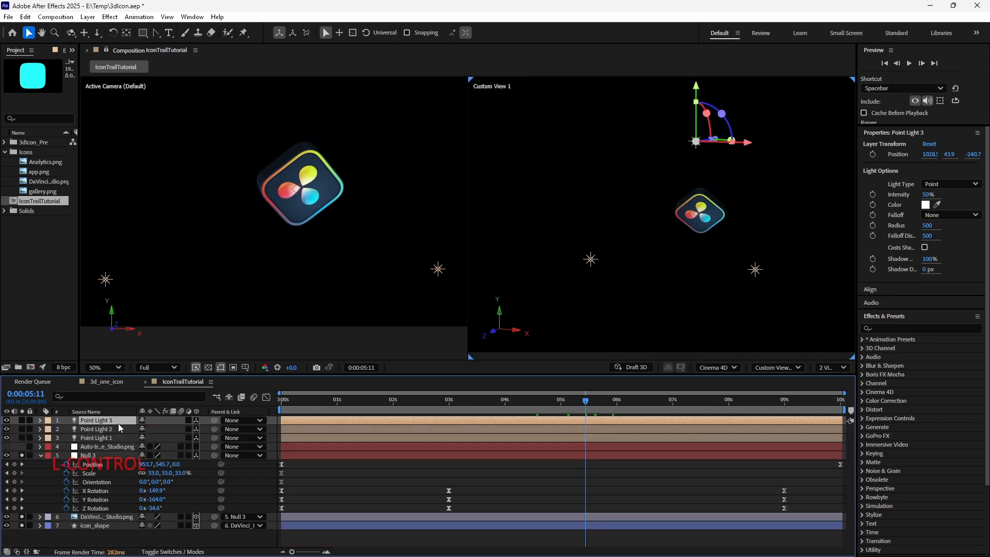
{"action": "key", "text": "ctrl+d"}
{"action": "left_click_drag", "start_coordinate": [696, 149], "coordinate": [694, 263]}
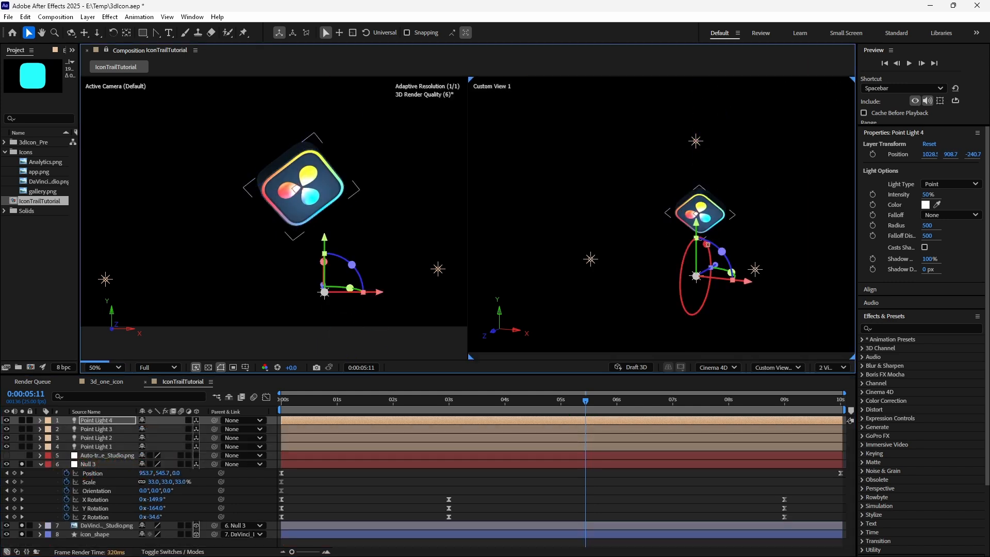
{"action": "key", "text": "c"}
{"action": "left_click_drag", "start_coordinate": [677, 310], "coordinate": [720, 187]}
{"action": "key", "text": "v"}
- Save the project and scrub the timeline to check the lighting on the moving icon
{"action": "key", "text": "ctrl+s"}
{"action": "left_click", "coordinate": [644, 401]}
{"action": "left_click_drag", "start_coordinate": [644, 400], "coordinate": [764, 405]}
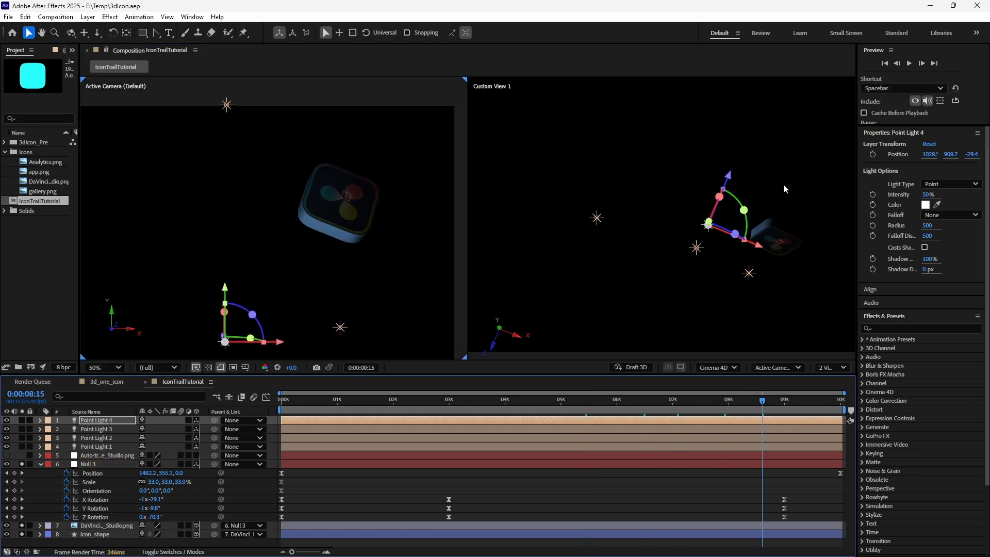
- Duplicate Point Light 3 and move the copy up and behind the icon's path
{"action": "scroll", "coordinate": [275, 222], "scroll_direction": "down", "scroll_amount": 2}
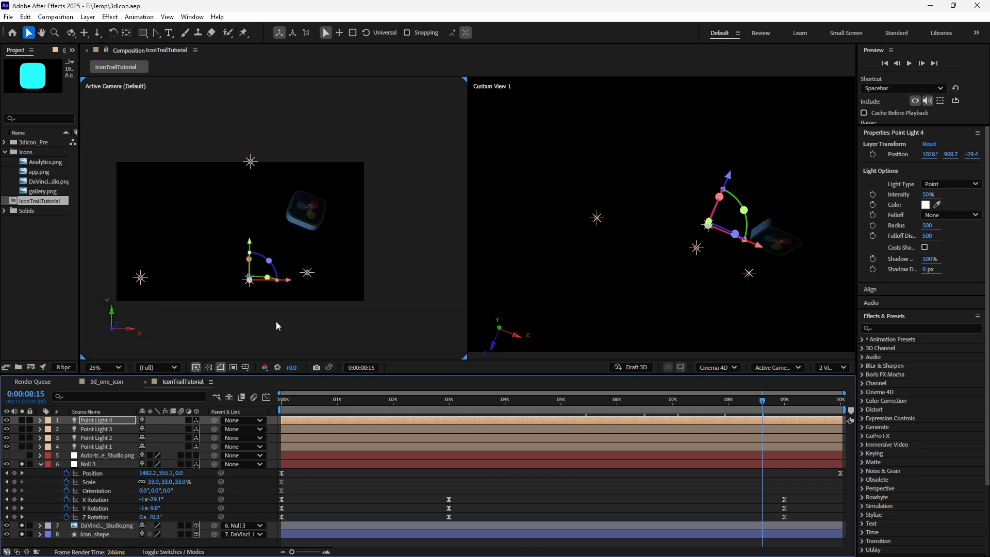
{"action": "left_click", "coordinate": [250, 161]}
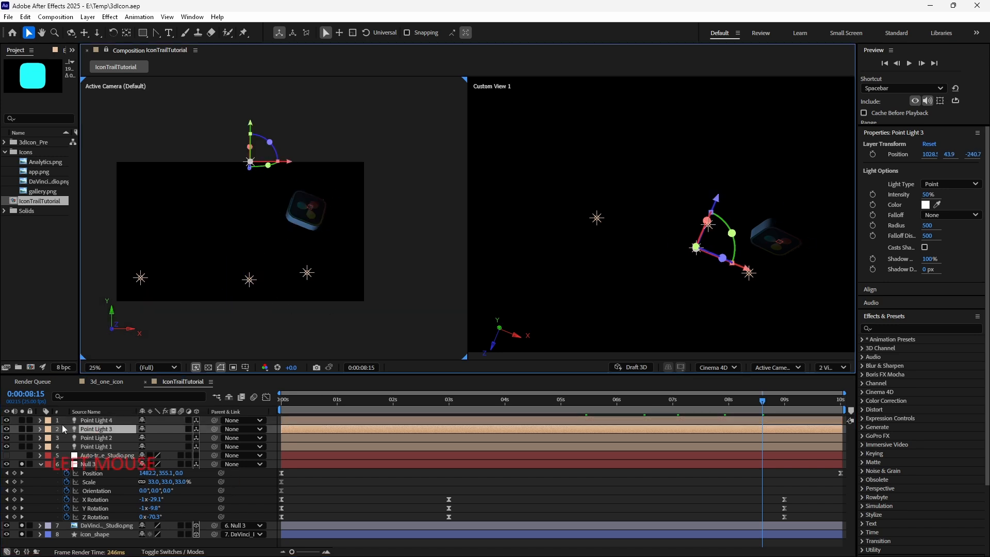
{"action": "key", "text": "ctrl+d"}
{"action": "left_click_drag", "start_coordinate": [286, 162], "coordinate": [386, 172]}
{"action": "left_click_drag", "start_coordinate": [671, 231], "coordinate": [591, 218]}
{"action": "key", "text": "2"}
{"action": "key", "text": "1"}
{"action": "left_click_drag", "start_coordinate": [676, 247], "coordinate": [803, 225]}
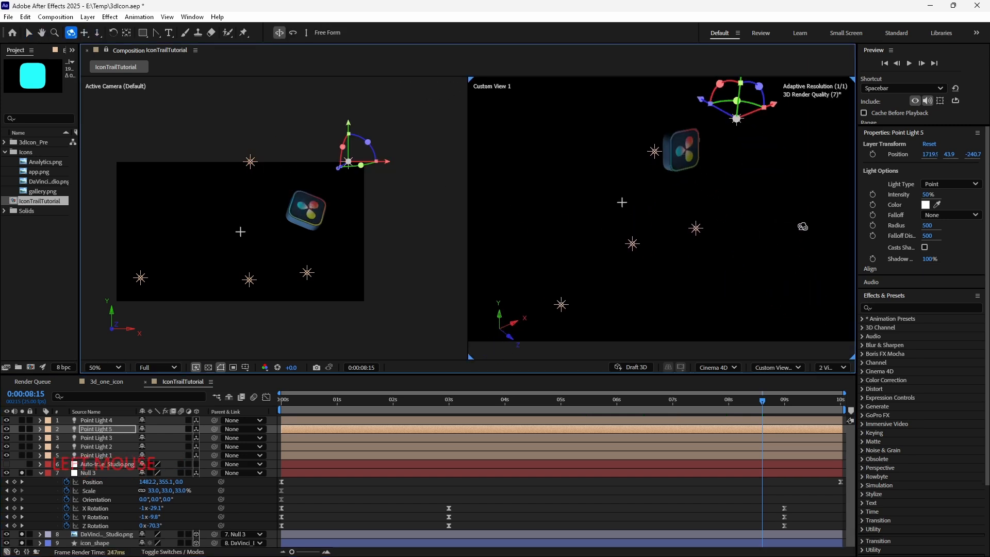
{"action": "key", "text": "v"}
{"action": "left_click_drag", "start_coordinate": [802, 226], "coordinate": [779, 278]}
{"action": "left_click_drag", "start_coordinate": [717, 124], "coordinate": [715, 156]}
{"action": "left_click_drag", "start_coordinate": [746, 192], "coordinate": [712, 203]}
{"action": "left_click_drag", "start_coordinate": [641, 197], "coordinate": [709, 234]}
{"action": "left_click_drag", "start_coordinate": [749, 204], "coordinate": [755, 157]}
- Set the new Point Light 5's intensity to 150%
{"action": "left_click", "coordinate": [40, 429]}
{"action": "left_click", "coordinate": [50, 447]}
{"action": "left_click", "coordinate": [148, 455]}
{"action": "type", "text": "200"}
{"action": "key", "text": "Return"}
{"action": "left_click", "coordinate": [145, 456]}
{"action": "type", "text": "150"}
{"action": "key", "text": "Return"}
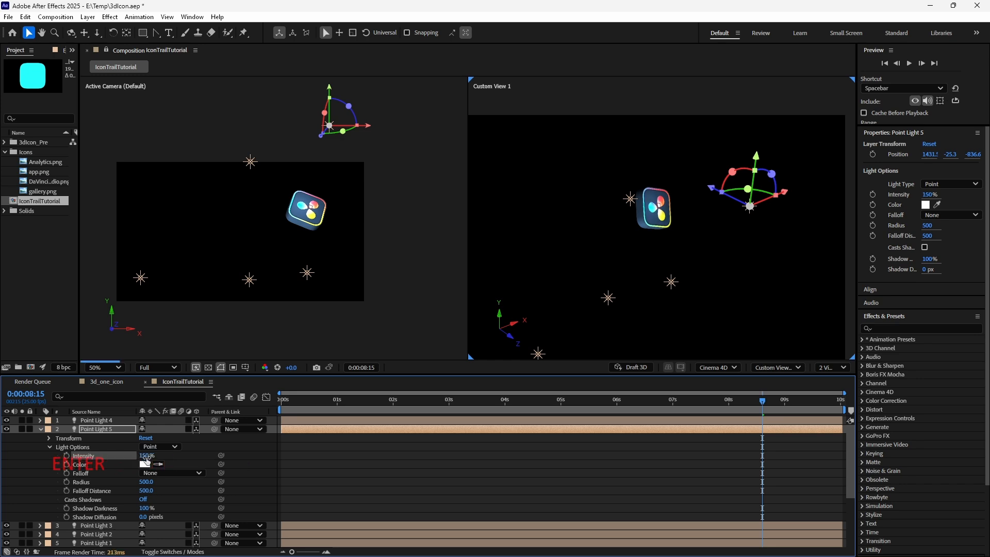
- Collapse Point Light 5's properties, scrub back to the start of the timeline and save the project
{"action": "left_click", "coordinate": [39, 429]}
{"action": "left_click_drag", "start_coordinate": [763, 401], "coordinate": [659, 405]}
{"action": "left_click_drag", "start_coordinate": [548, 410], "coordinate": [294, 407]}
{"action": "key", "text": "ctrl+s"}
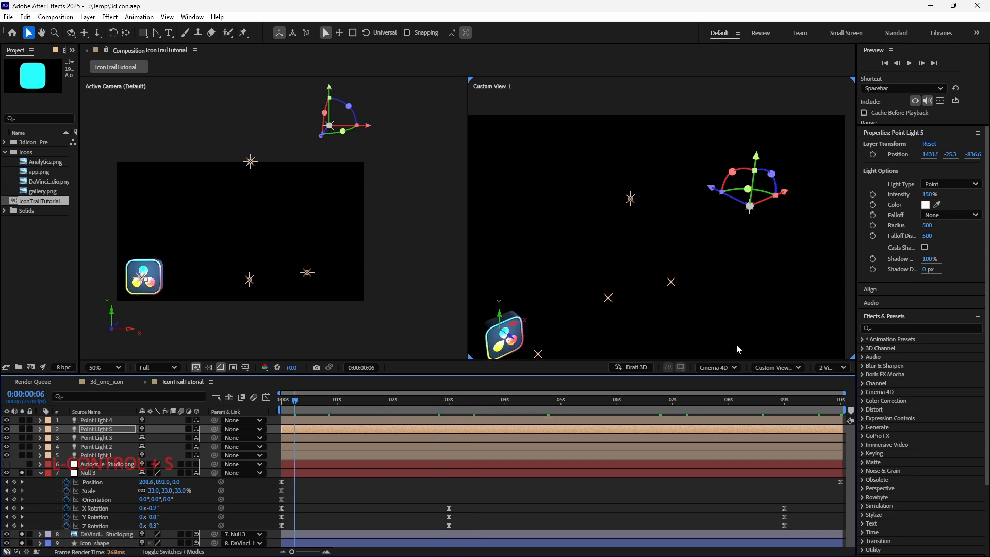
- Switch the viewer to a single view and collapse the null layer's properties
{"action": "left_click", "coordinate": [823, 368]}
{"action": "left_click", "coordinate": [835, 384]}
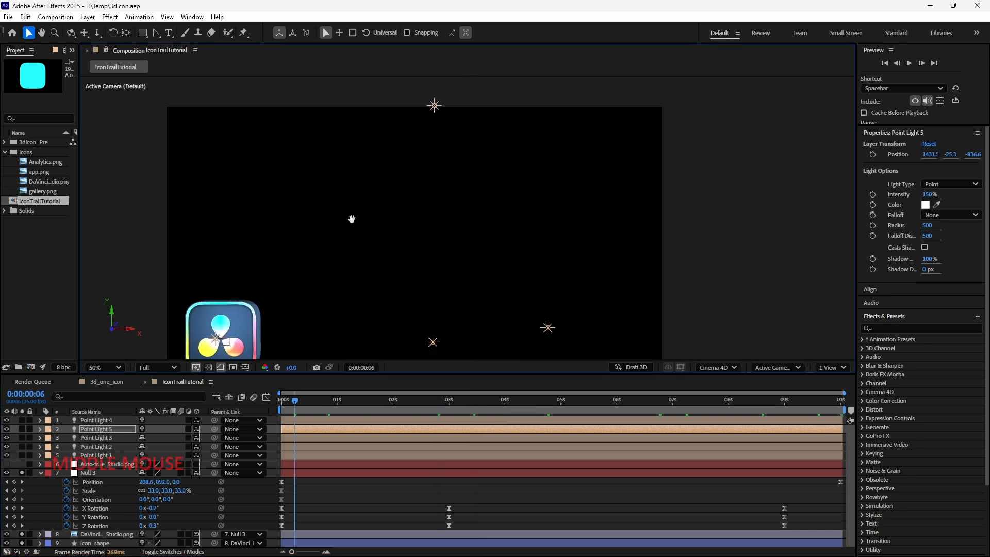
{"action": "left_click", "coordinate": [41, 471]}
{"action": "left_click", "coordinate": [70, 524]}
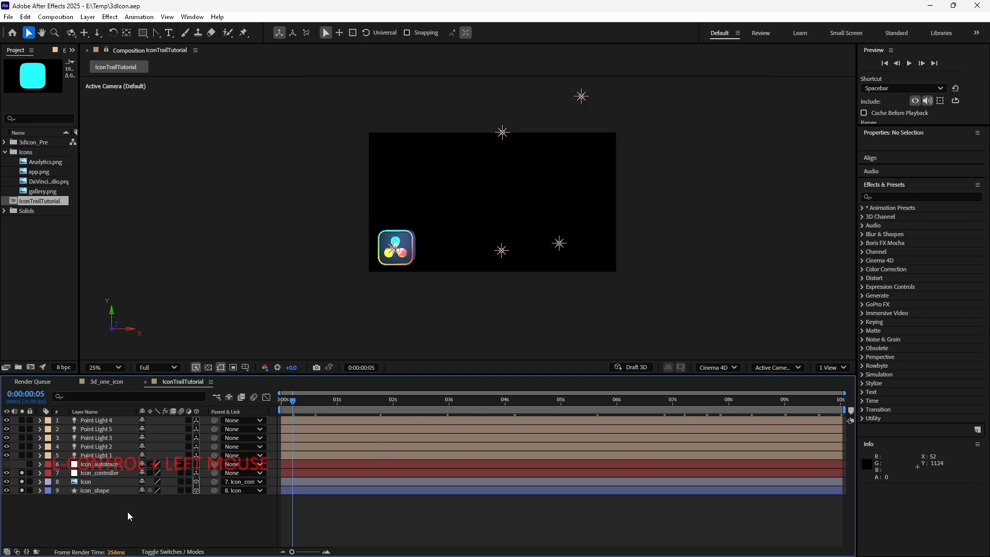
- Create a new two-node camera layer named Icon_cam with the 50mm preset
{"action": "right_click", "coordinate": [128, 513]}
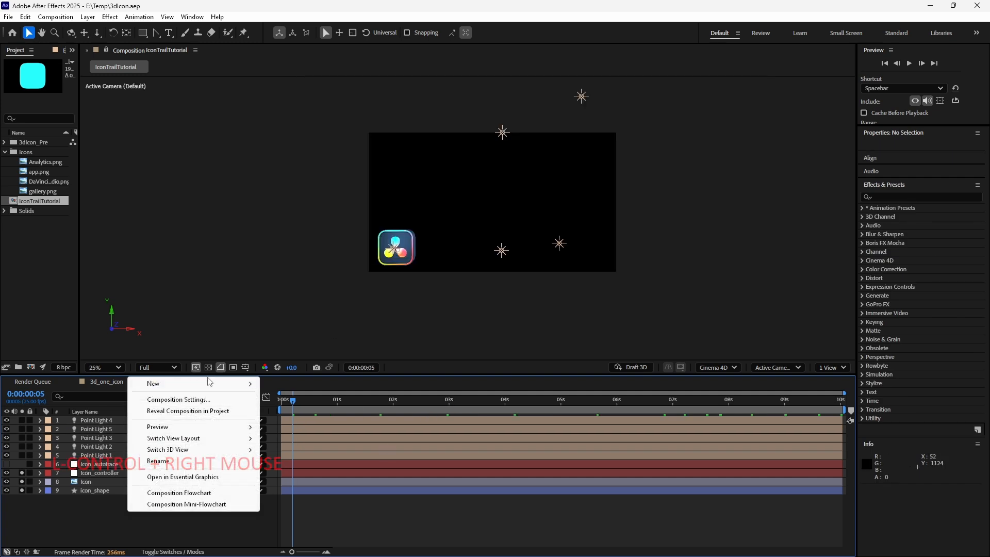
{"action": "mouse_move", "coordinate": [201, 387]}
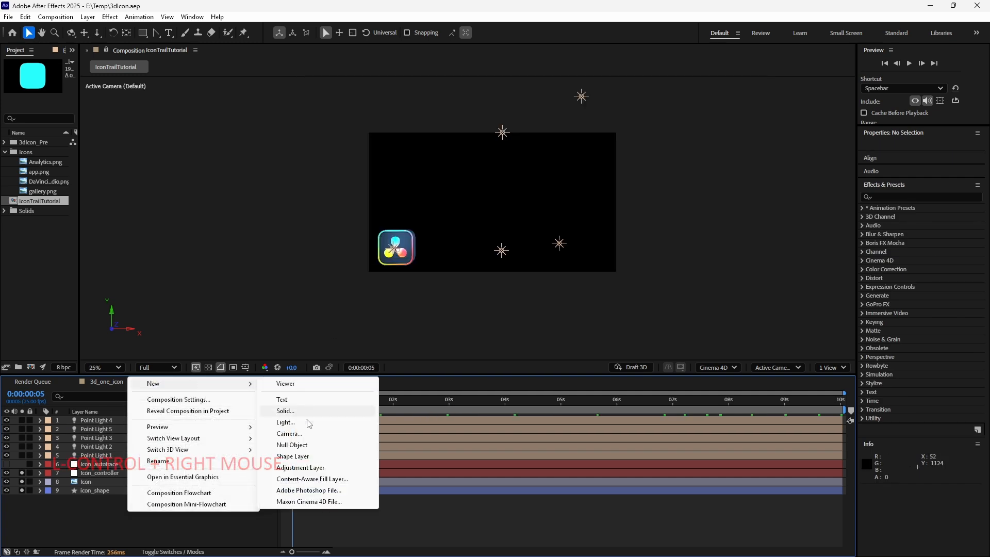
{"action": "left_click", "coordinate": [288, 433]}
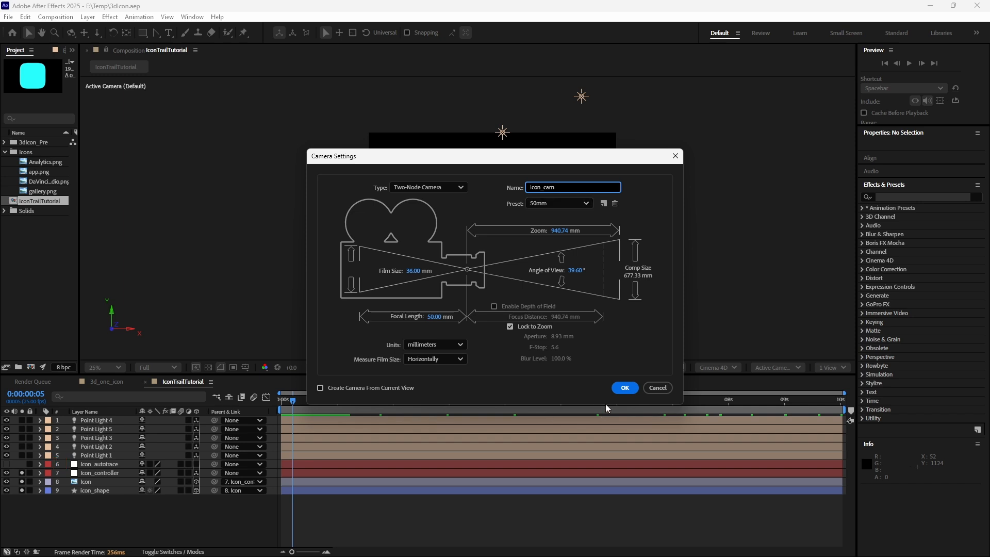
{"action": "left_click", "coordinate": [624, 388]}
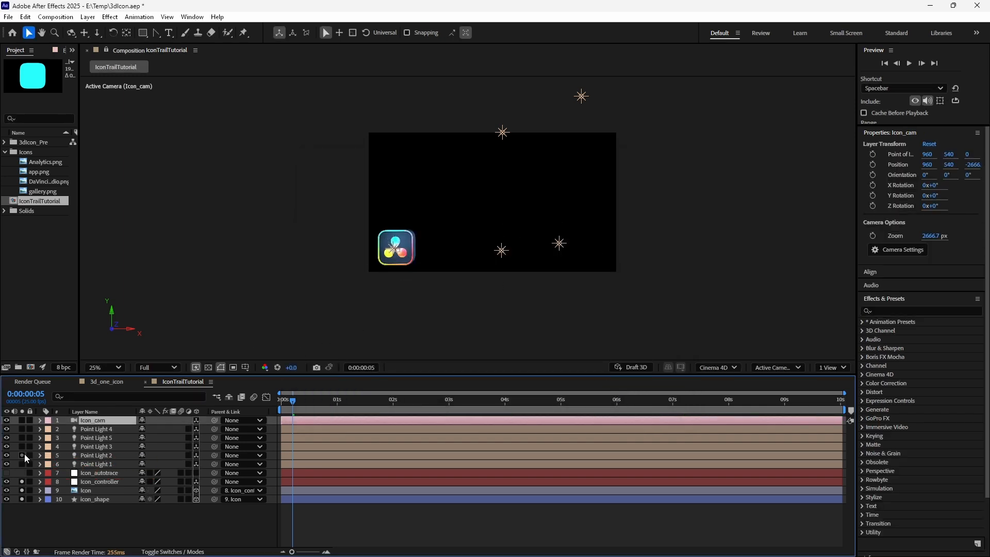
- Scrub the timeline and purge all memory and disk cache
{"action": "left_click_drag", "start_coordinate": [344, 401], "coordinate": [527, 411]}
{"action": "left_click", "coordinate": [25, 16]}
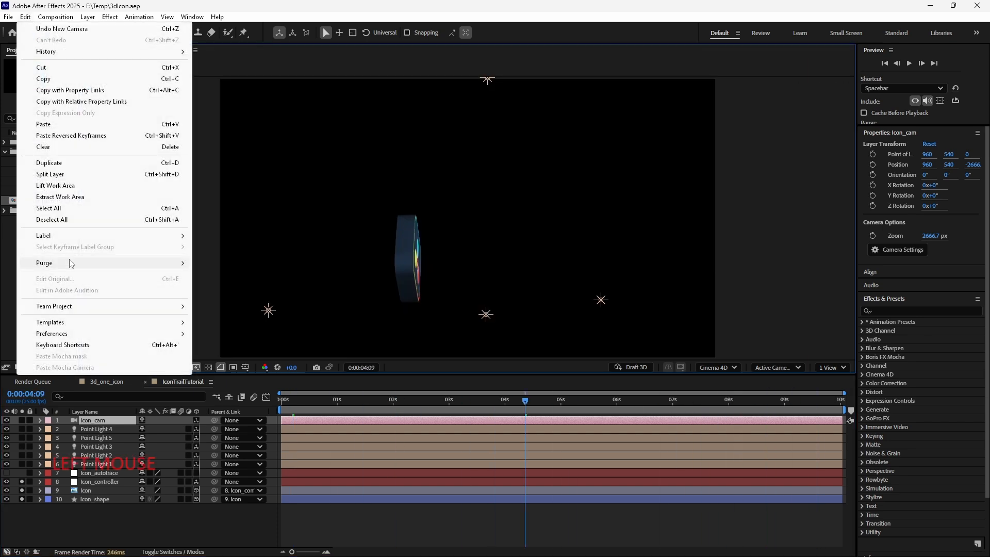
{"action": "mouse_move", "coordinate": [69, 263]}
{"action": "left_click", "coordinate": [273, 275]}
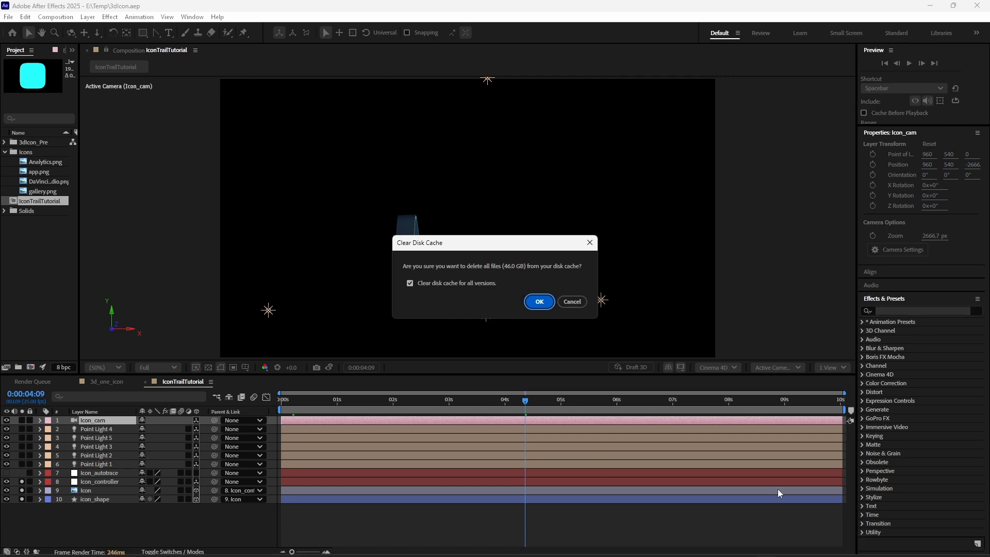
{"action": "right_click", "coordinate": [778, 556]}
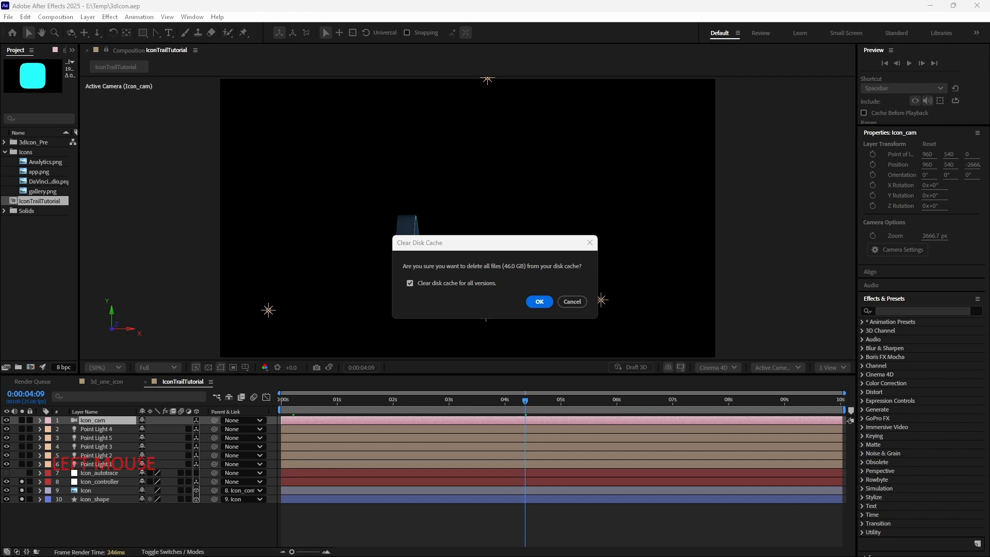
{"action": "left_click_drag", "start_coordinate": [778, 556], "coordinate": [527, 77]}
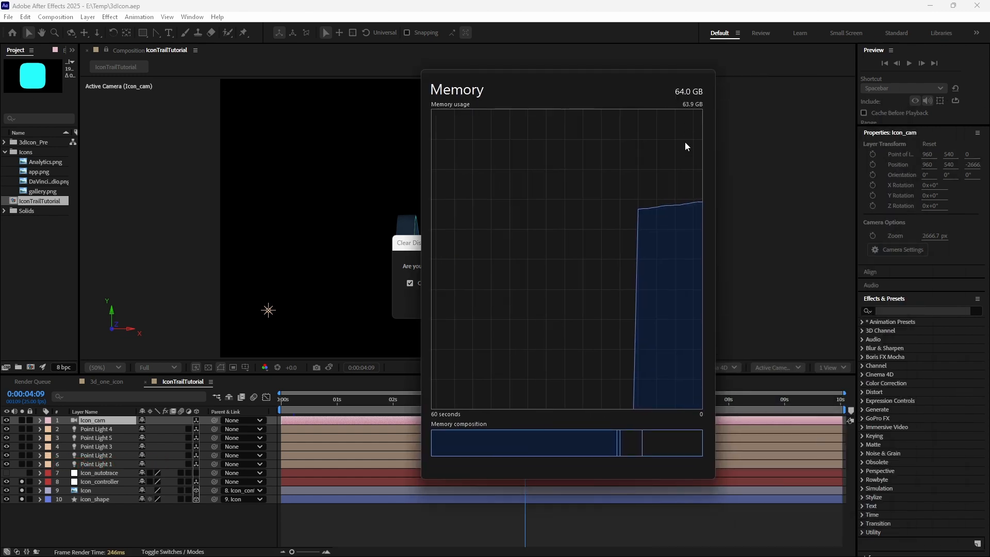
{"action": "left_click_drag", "start_coordinate": [583, 94], "coordinate": [989, 155]}
{"action": "left_click", "coordinate": [542, 302]}
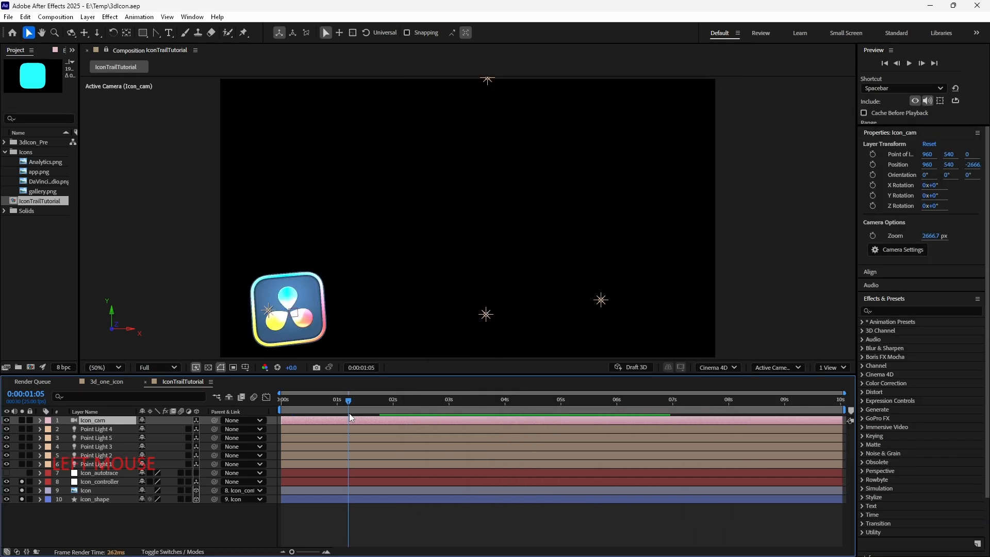
- Scrub the timeline and turn off solo on the Icon_controller and icon_shape layers
{"action": "left_click_drag", "start_coordinate": [347, 408], "coordinate": [521, 408]}
{"action": "left_click", "coordinate": [97, 490]}
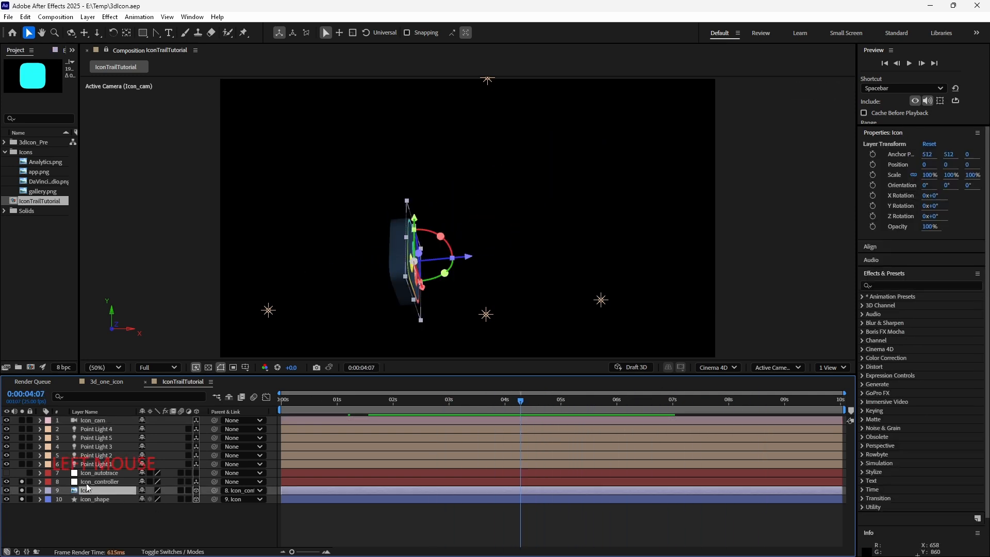
{"action": "left_click", "coordinate": [22, 483]}
{"action": "left_click", "coordinate": [22, 498]}
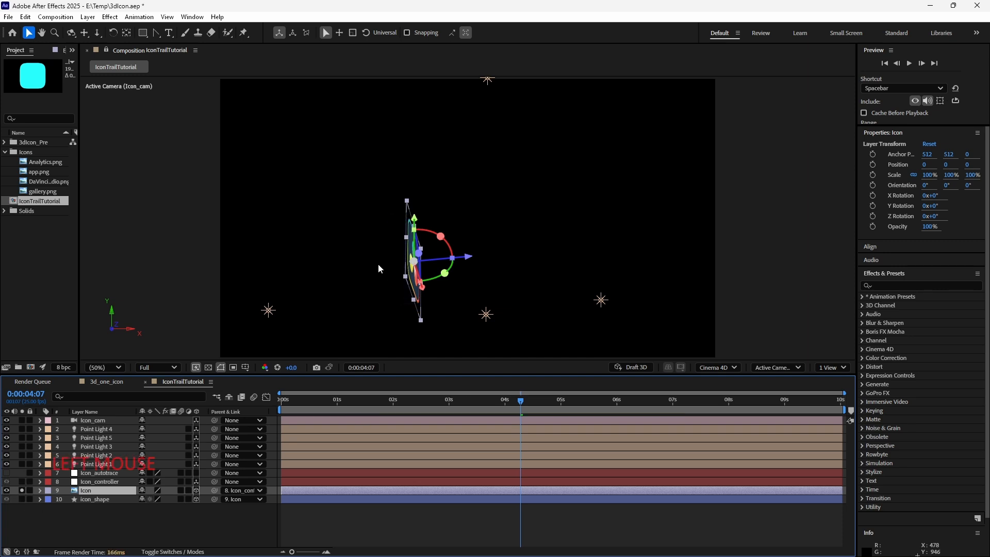
{"action": "left_click", "coordinate": [87, 509]}
- Apply the Echo effect to the Icon layer, then delete it again
{"action": "left_click", "coordinate": [92, 493]}
{"action": "left_click", "coordinate": [80, 183]}
{"action": "left_click_drag", "start_coordinate": [80, 183], "coordinate": [166, 186]}
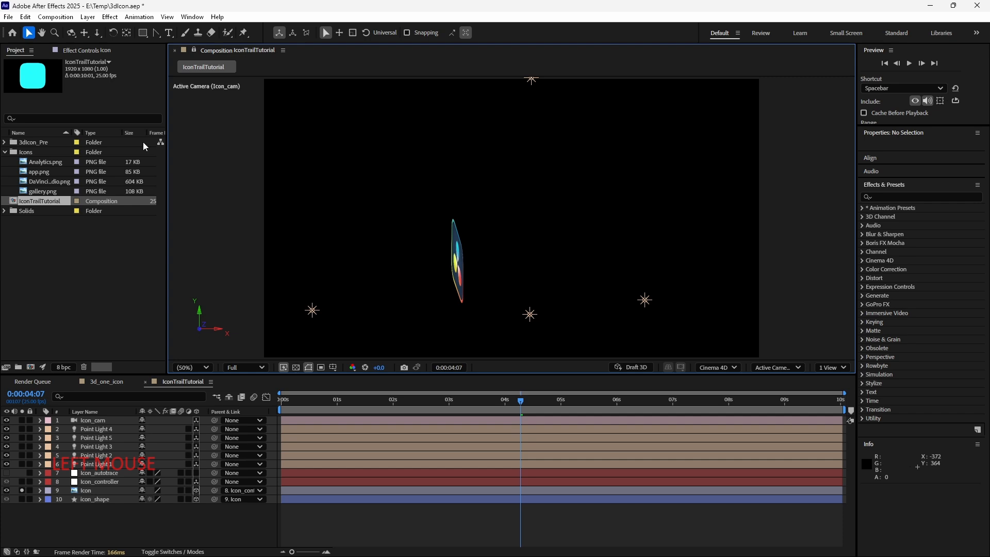
{"action": "left_click", "coordinate": [95, 51]}
{"action": "left_click", "coordinate": [920, 196]}
{"action": "type", "text": "ec"}
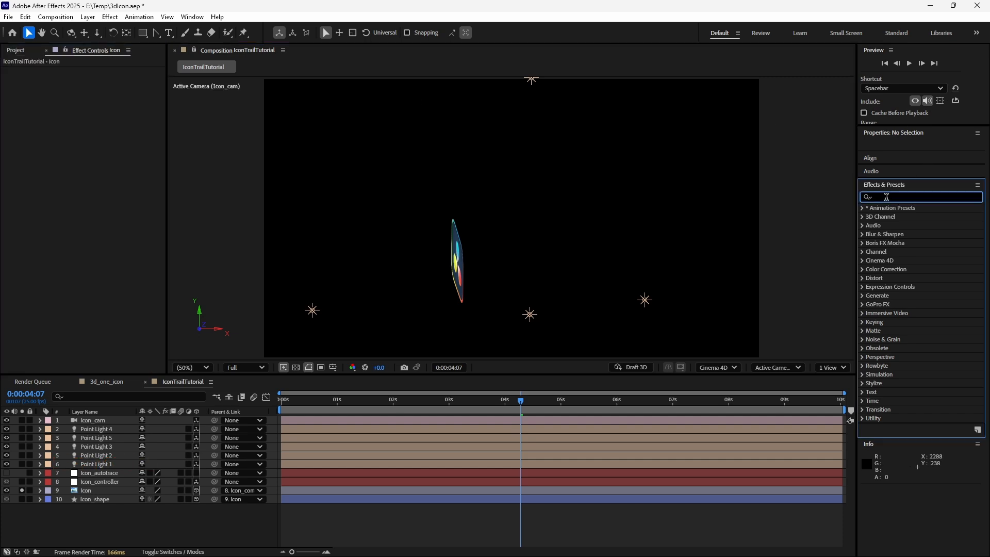
{"action": "type", "text": "ho"}
{"action": "left_click_drag", "start_coordinate": [891, 217], "coordinate": [879, 227]}
{"action": "left_click_drag", "start_coordinate": [880, 228], "coordinate": [98, 490]}
{"action": "left_click_drag", "start_coordinate": [521, 401], "coordinate": [567, 404]}
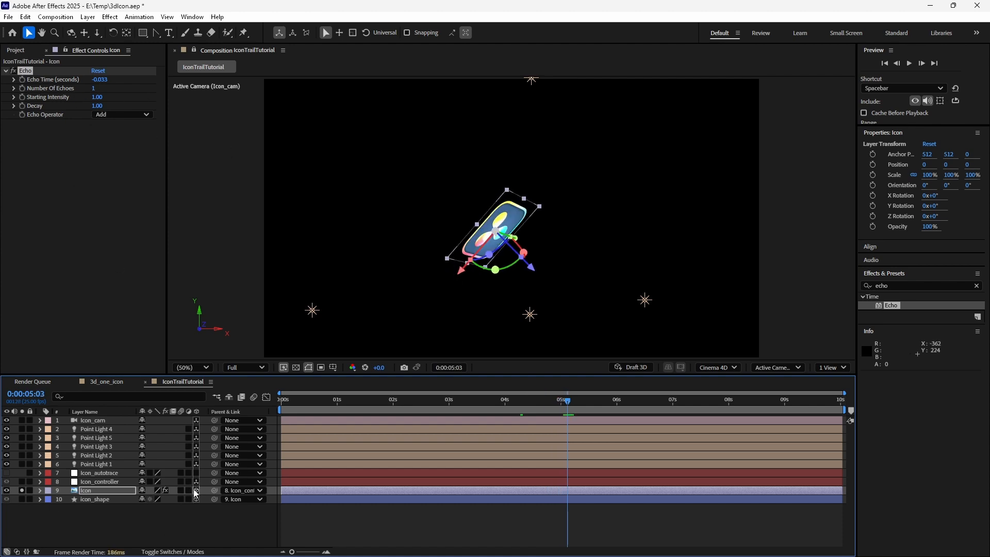
{"action": "left_click", "coordinate": [31, 75]}
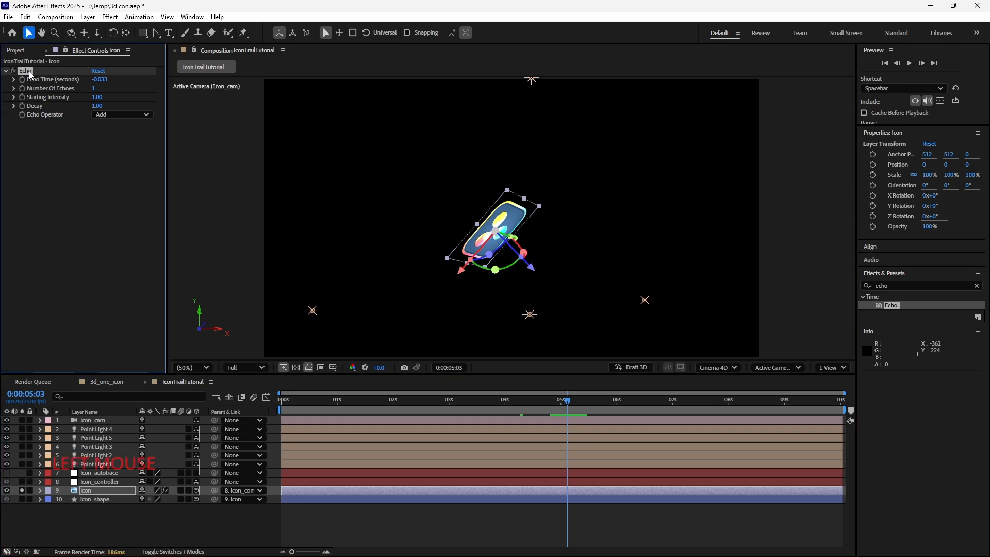
{"action": "key", "text": "Delete"}
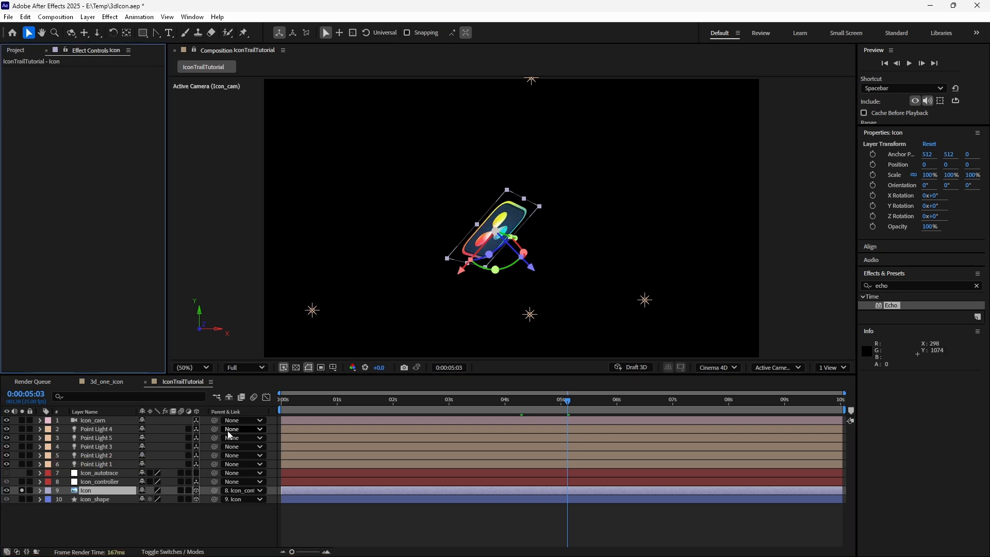
- Save the project and pre-compose all layers into a new composition named Icon_3d_pre_comp, moving all attributes
{"action": "left_click", "coordinate": [94, 520]}
{"action": "key", "text": "ctrl+s"}
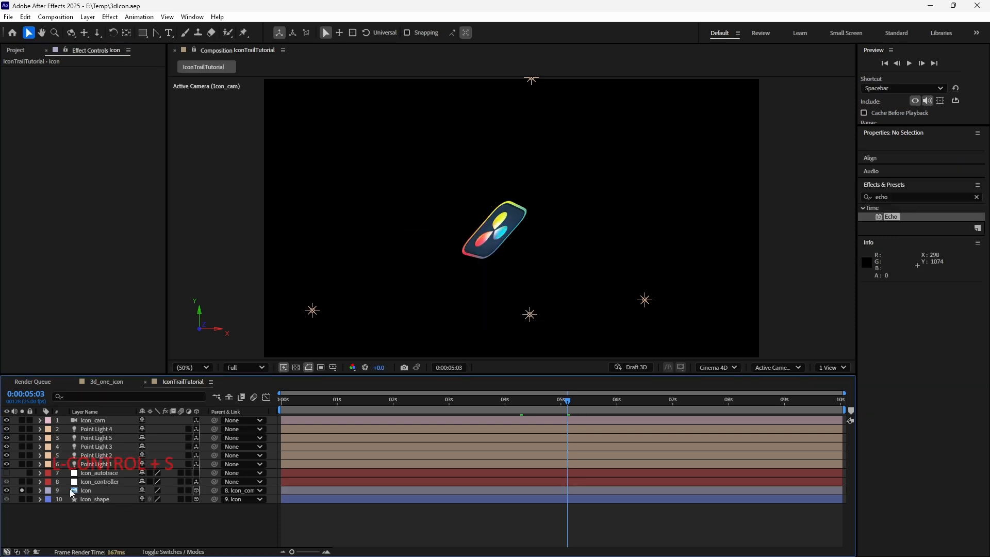
{"action": "left_click", "coordinate": [87, 499]}
{"action": "left_click", "coordinate": [103, 420], "text": "shift"}
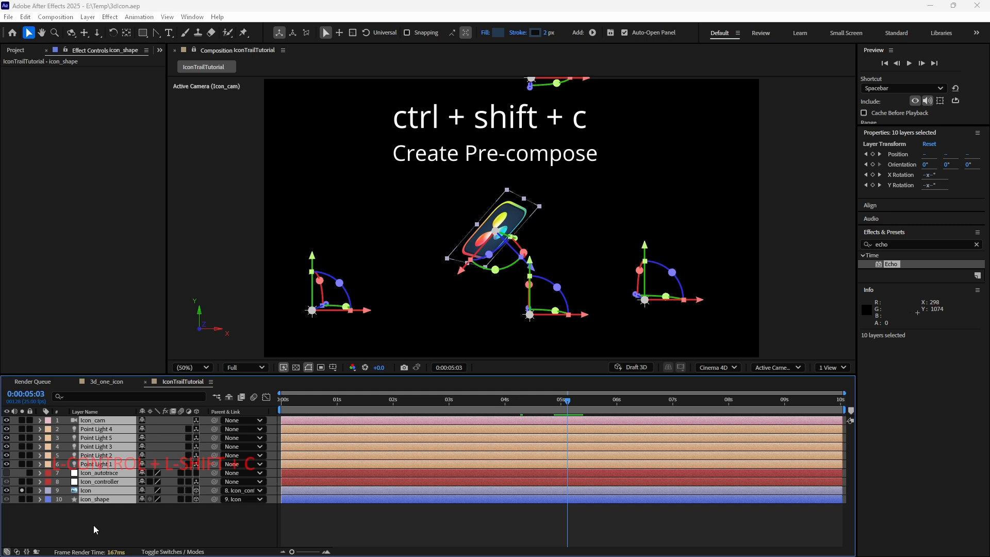
{"action": "key", "text": "ctrl+shift+c"}
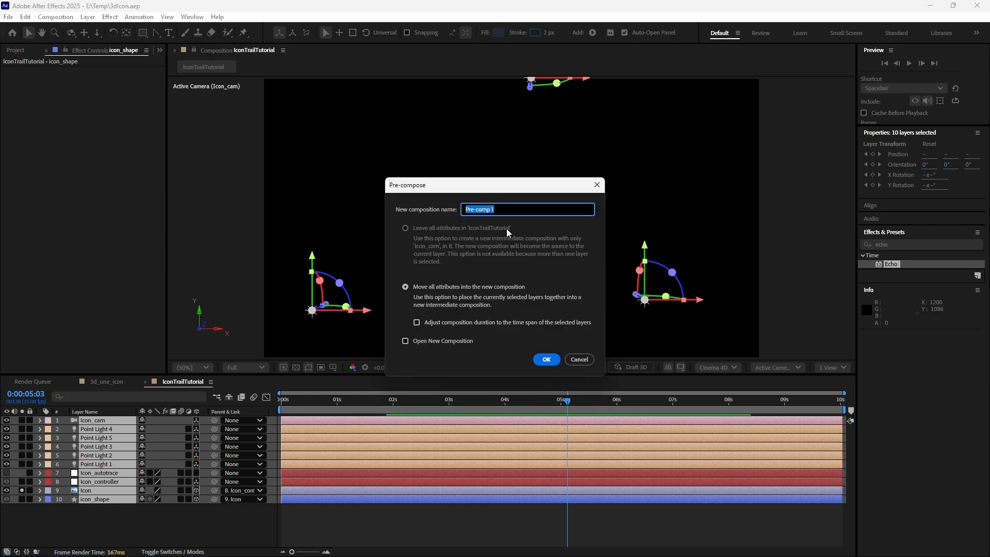
{"action": "type", "text": "Icon_3d_pre_"}
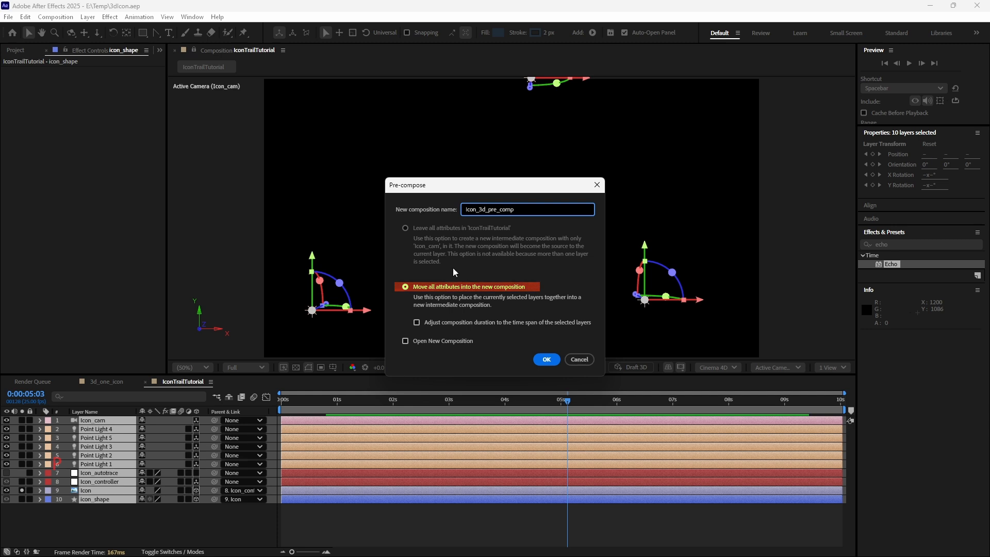
{"action": "left_click", "coordinate": [547, 359]}
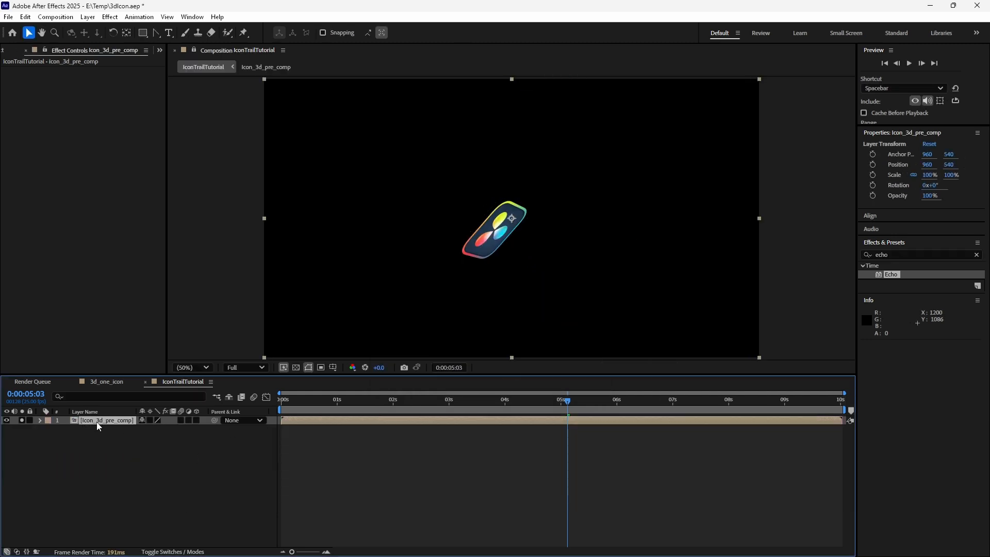
- Apply the Echo effect to the Icon_3d_pre_comp layer and enable its Collapse Transformations switch
{"action": "left_click_drag", "start_coordinate": [892, 277], "coordinate": [100, 426]}
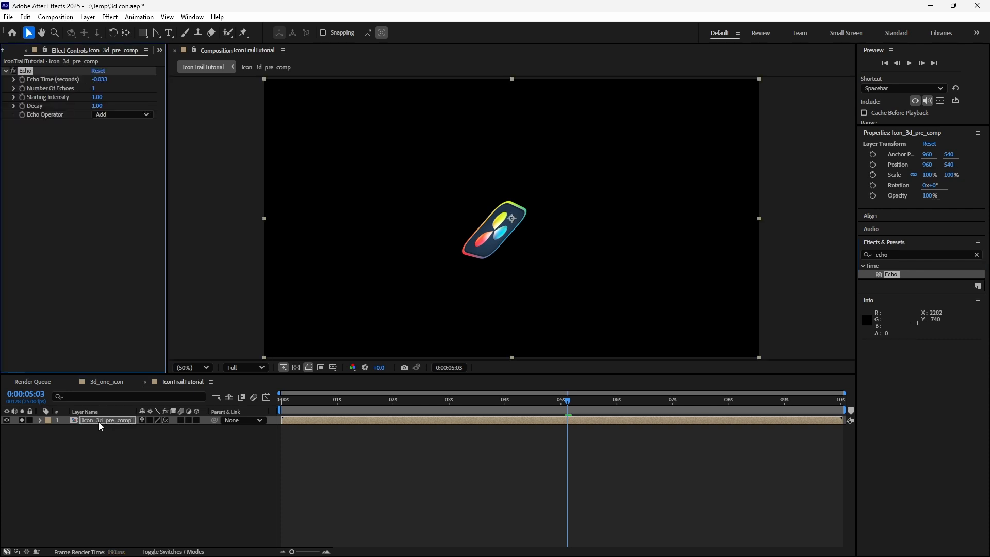
{"action": "scroll", "coordinate": [468, 230], "scroll_direction": "up", "scroll_amount": 3}
{"action": "middle_click", "coordinate": [470, 236]}
{"action": "left_click_drag", "start_coordinate": [470, 236], "coordinate": [497, 201]}
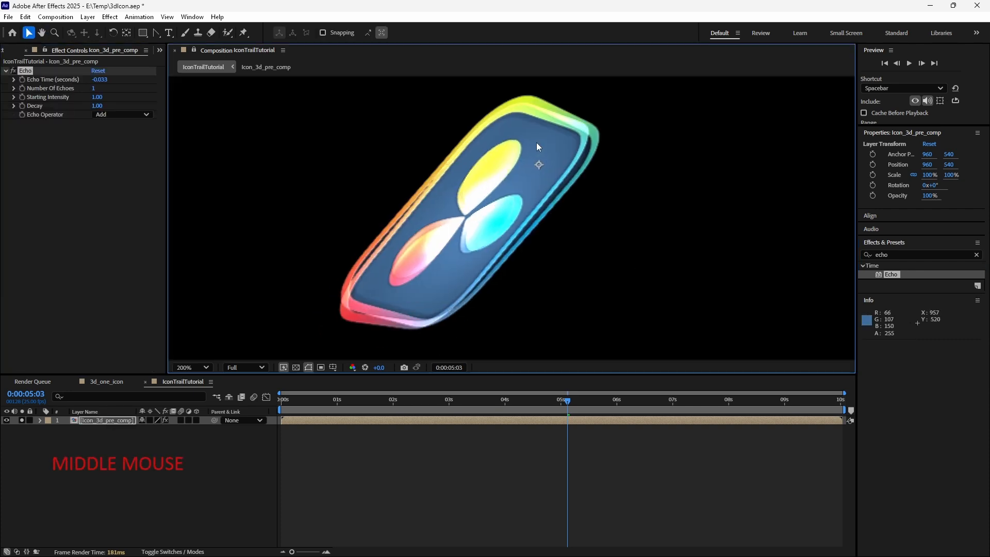
{"action": "left_click", "coordinate": [150, 420]}
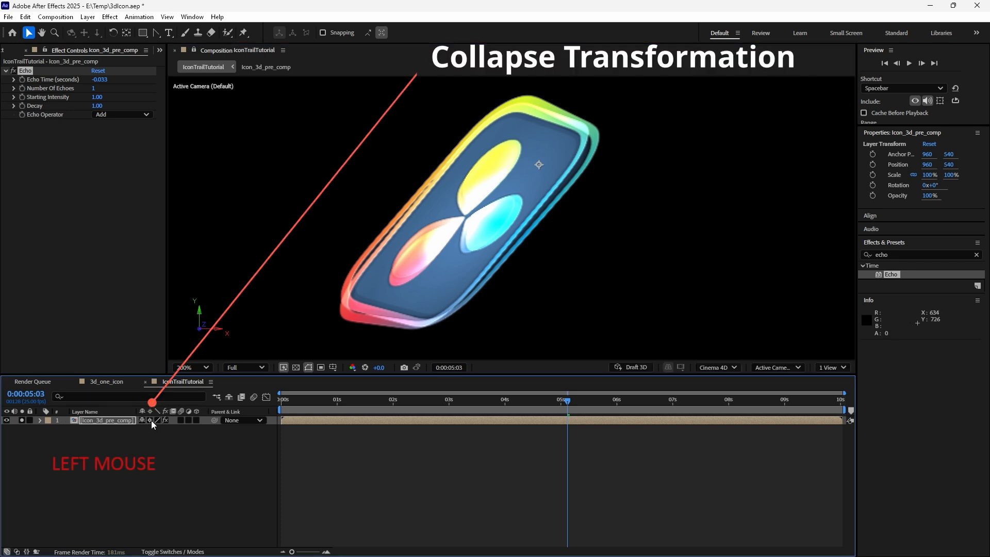
{"action": "left_click", "coordinate": [114, 441]}
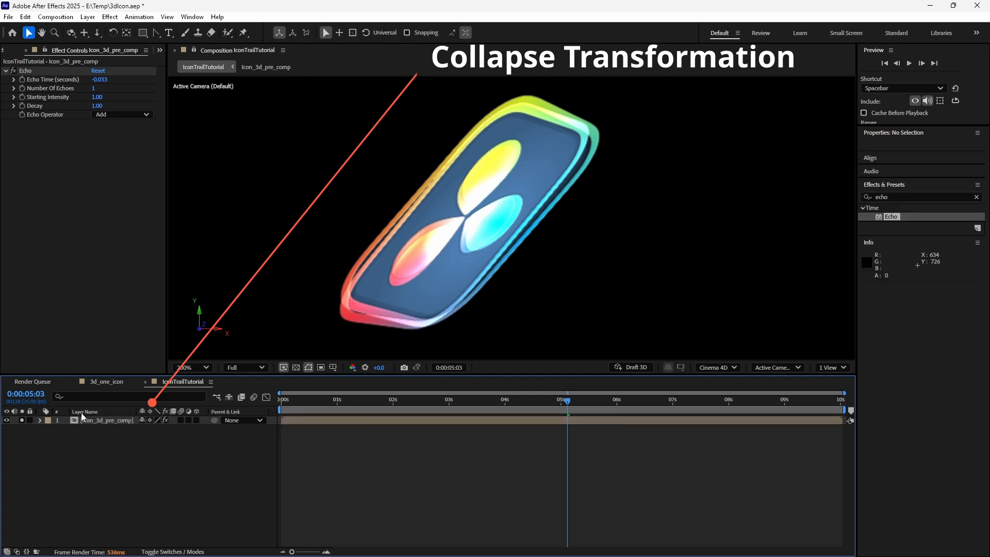
- Open Icon_3d_pre_comp, cut the Icon_cam camera layer, and return to the IconTrailTutorial composition
{"action": "left_click", "coordinate": [103, 420]}
{"action": "double_click", "coordinate": [106, 421]}
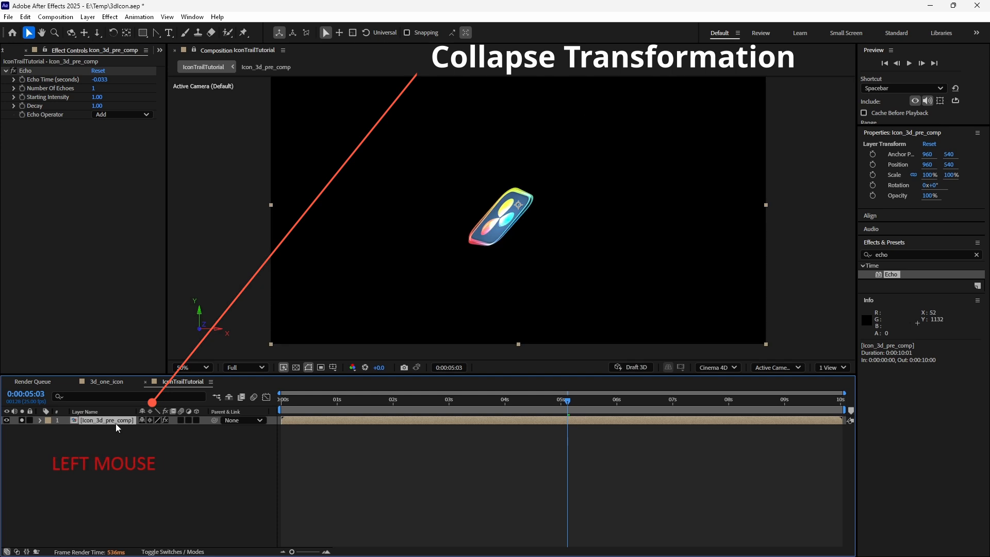
{"action": "left_click", "coordinate": [122, 422]}
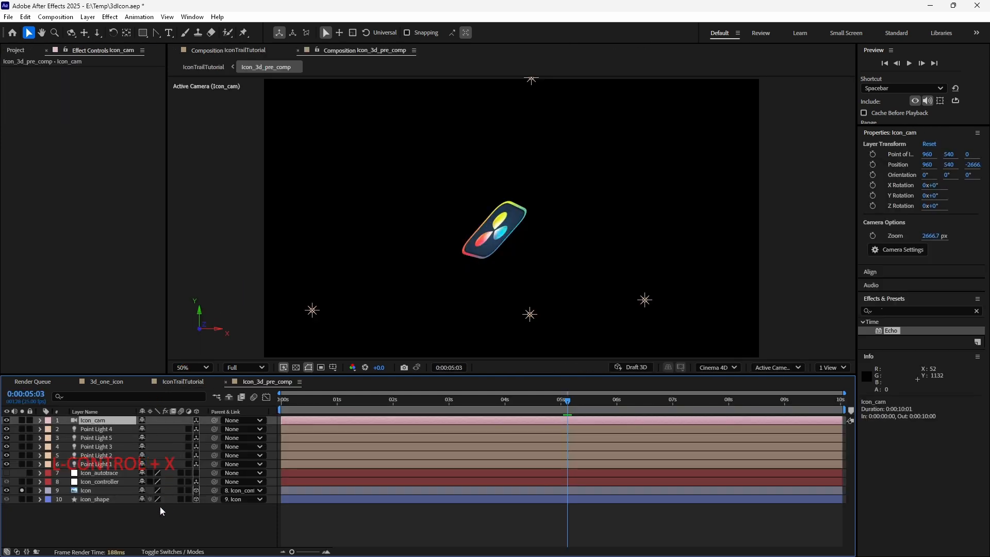
{"action": "key", "text": "ctrl+x"}
{"action": "key", "text": "Tab"}
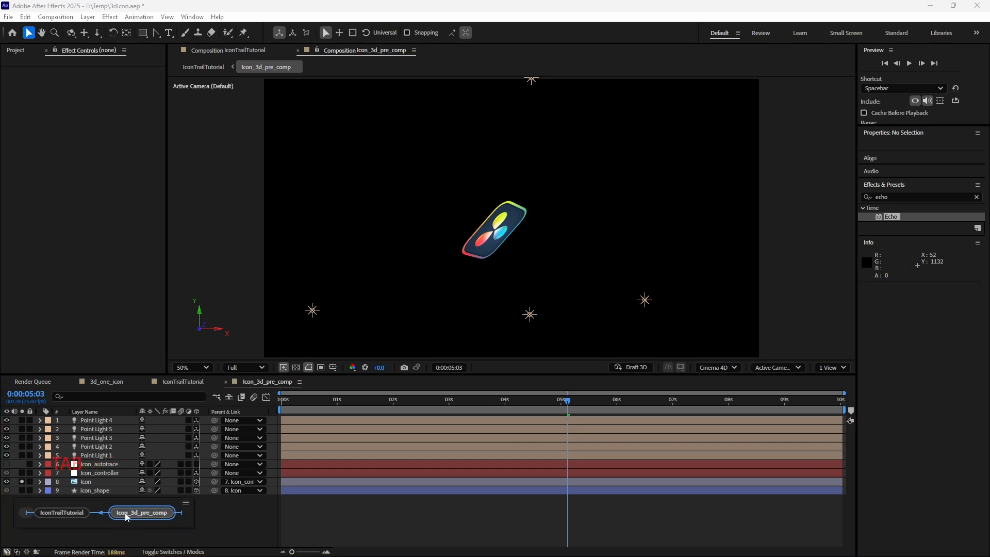
{"action": "left_click", "coordinate": [32, 514]}
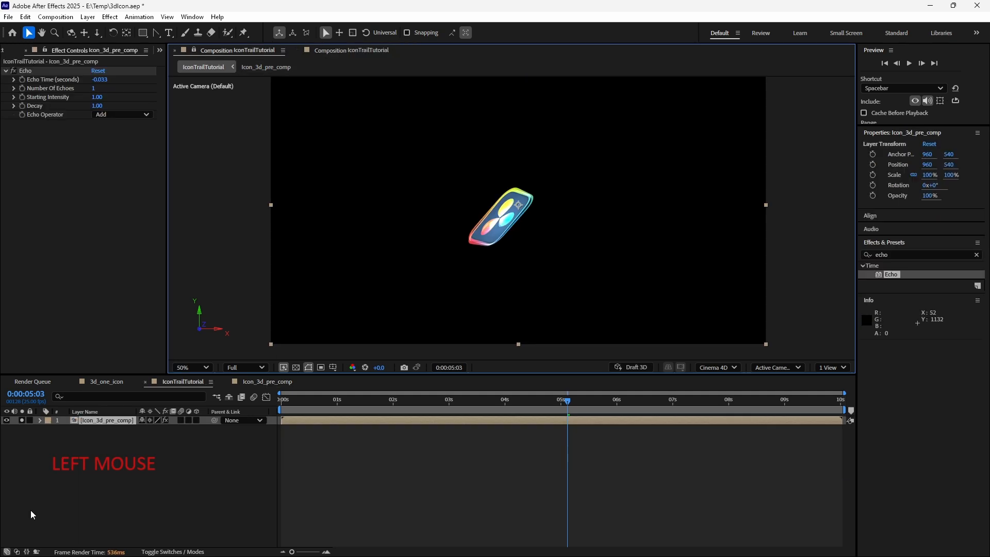
- Paste the Icon_cam camera layer into the IconTrailTutorial composition
{"action": "key", "text": "ctrl+v"}
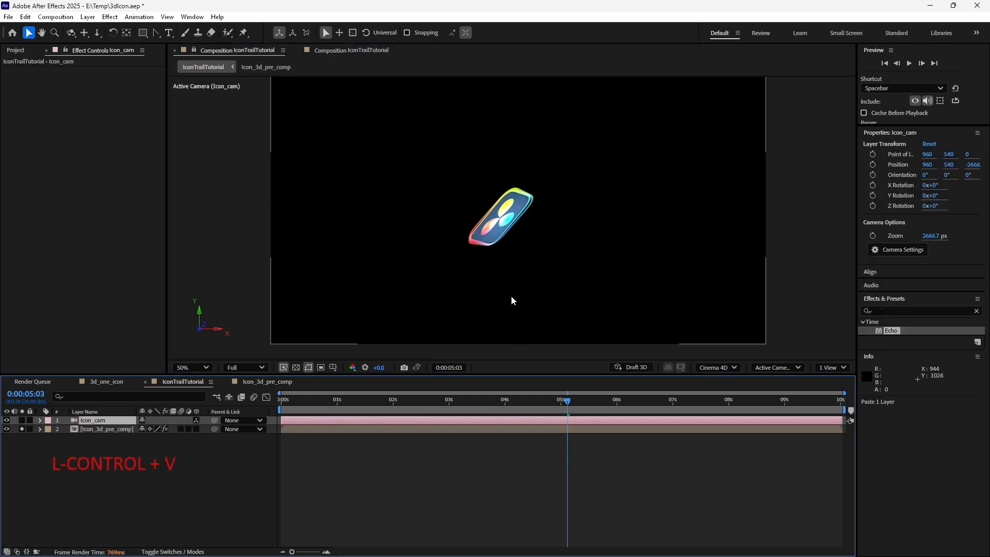
{"action": "key", "text": "c"}
{"action": "left_click_drag", "start_coordinate": [460, 240], "coordinate": [550, 183]}
{"action": "double_click", "coordinate": [107, 429]}
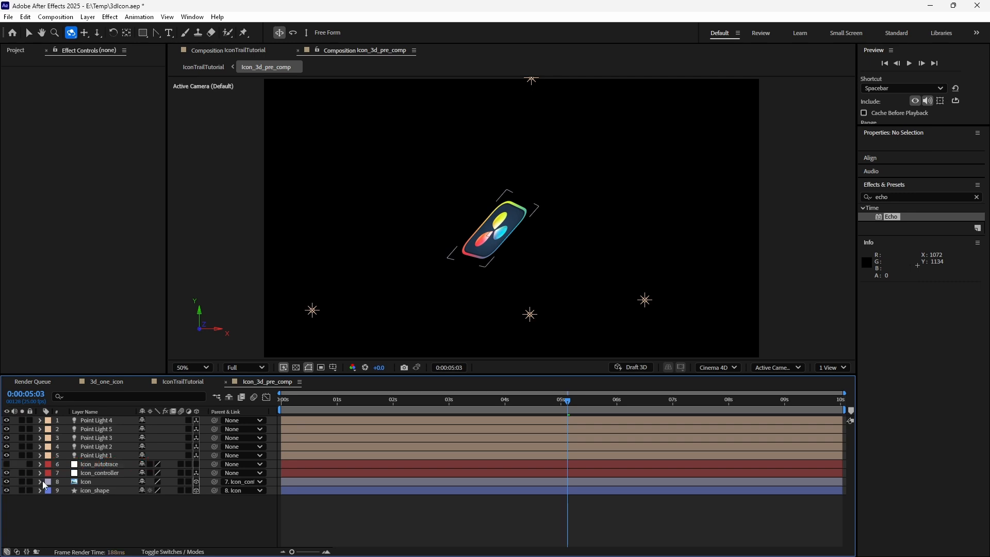
{"action": "key", "text": "Tab"}
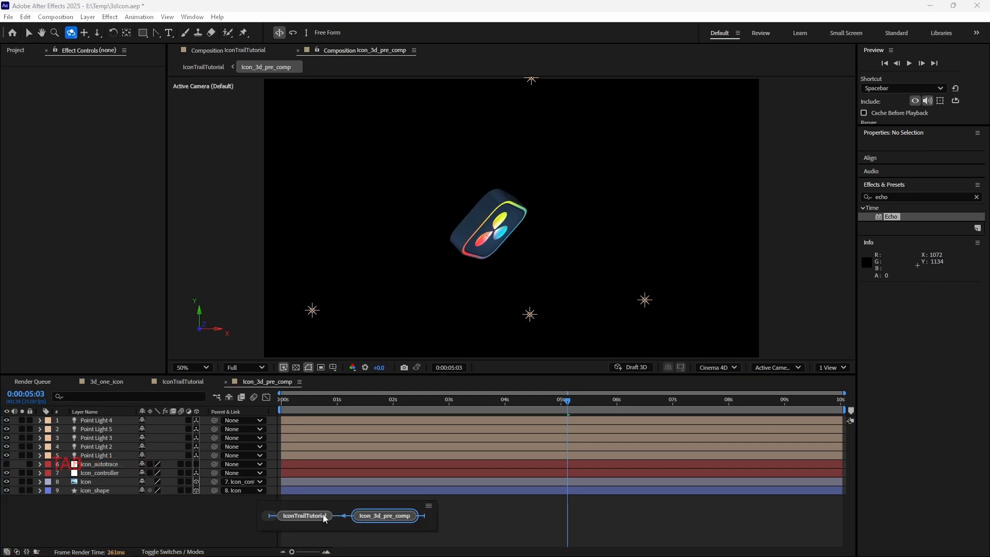
{"action": "left_click", "coordinate": [309, 515]}
{"action": "key", "text": "ctrl+z"}
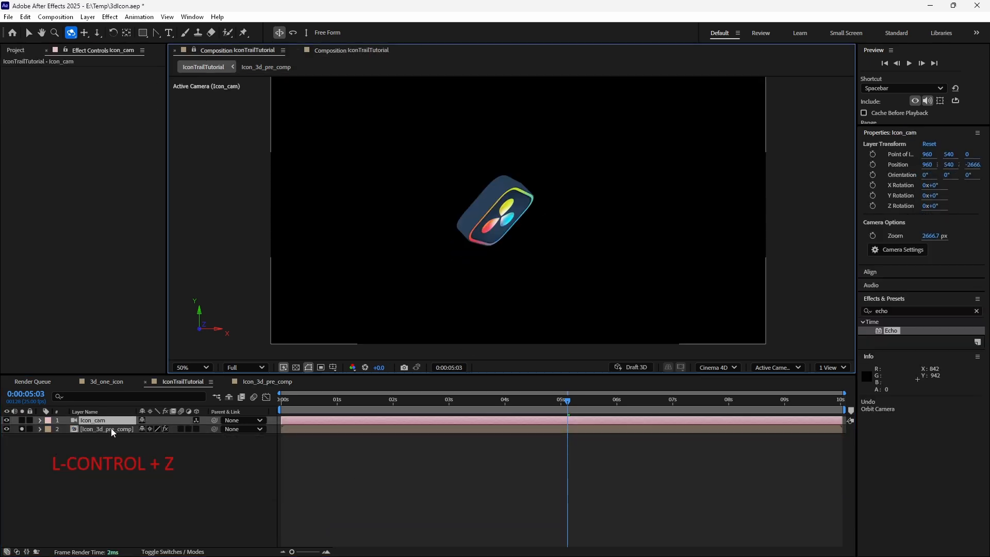
- Toggle the pre-comp layer's Collapse Transformations switch and orbit the Icon_cam camera around the icon
{"action": "left_click", "coordinate": [150, 428]}
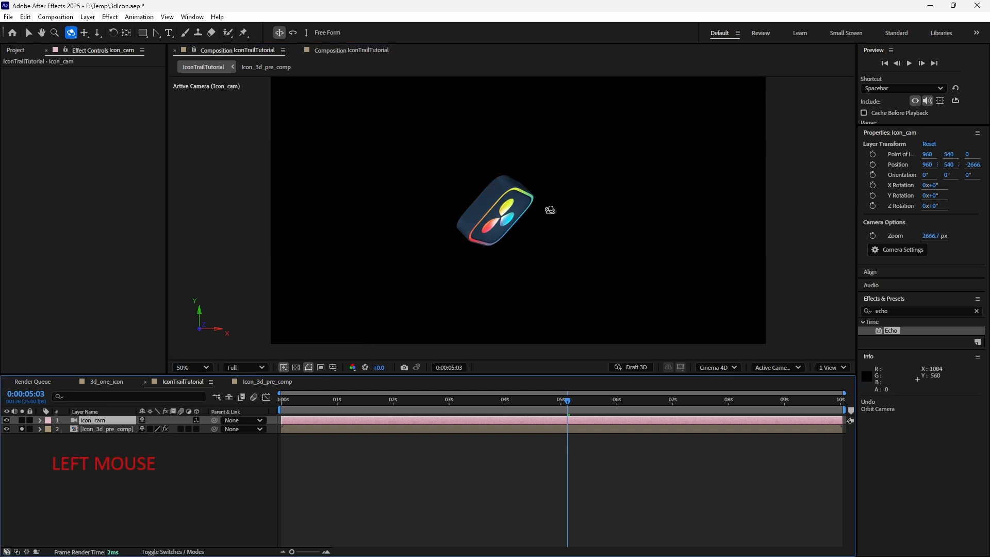
{"action": "left_click", "coordinate": [530, 233]}
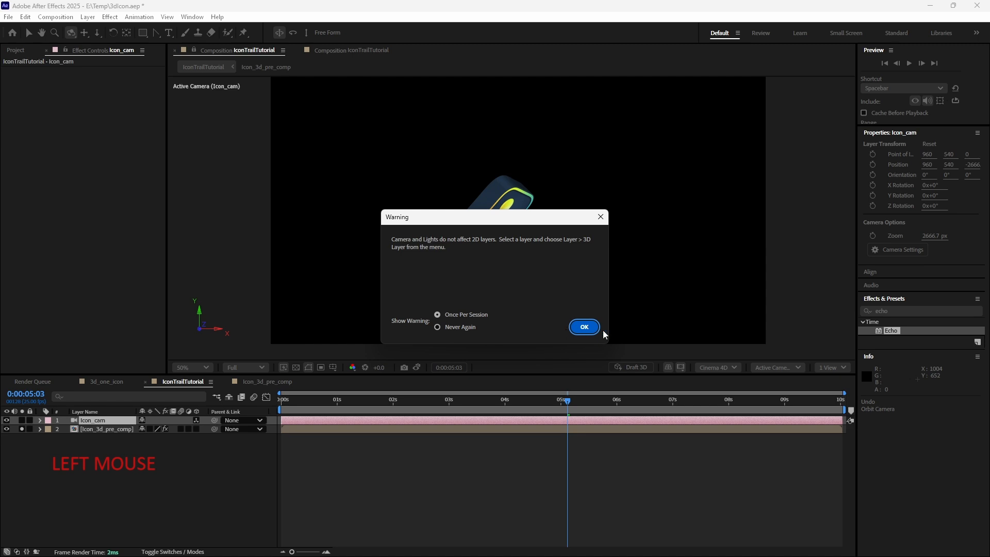
{"action": "left_click", "coordinate": [588, 328]}
{"action": "mouse_move", "coordinate": [534, 256]}
{"action": "left_mouse_down"}
{"action": "mouse_move", "coordinate": [596, 285]}
{"action": "mouse_move", "coordinate": [639, 289]}
{"action": "mouse_move", "coordinate": [460, 300]}
{"action": "mouse_move", "coordinate": [656, 309]}
{"action": "mouse_move", "coordinate": [581, 268]}
{"action": "mouse_move", "coordinate": [574, 335]}
{"action": "mouse_move", "coordinate": [528, 310]}
{"action": "left_mouse_up"}
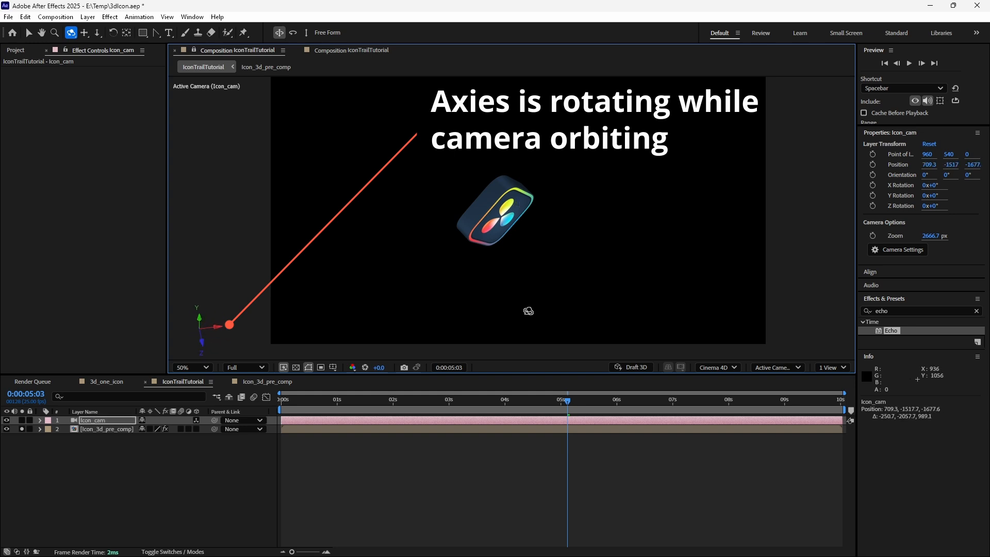
{"action": "left_click_drag", "start_coordinate": [586, 158], "coordinate": [579, 265]}
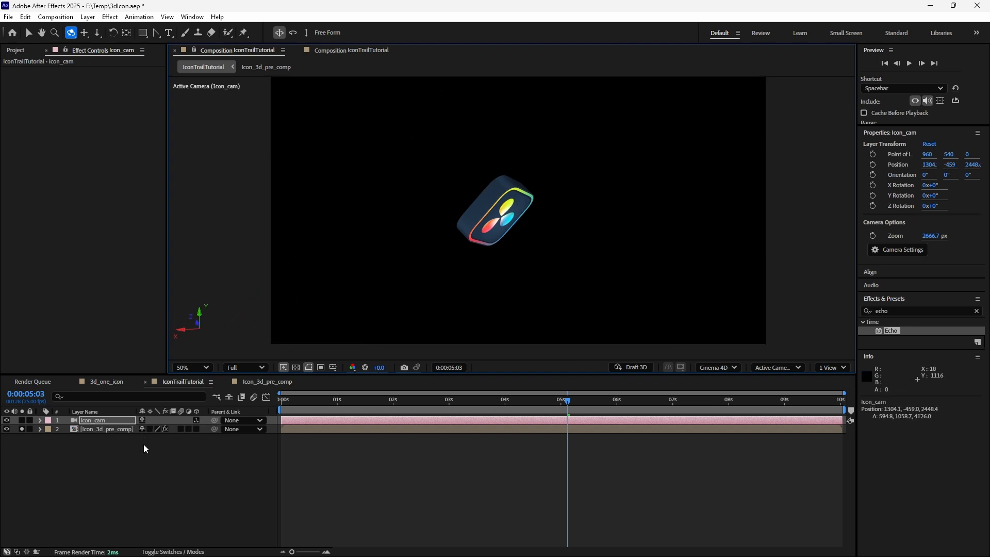
{"action": "left_click", "coordinate": [150, 429]}
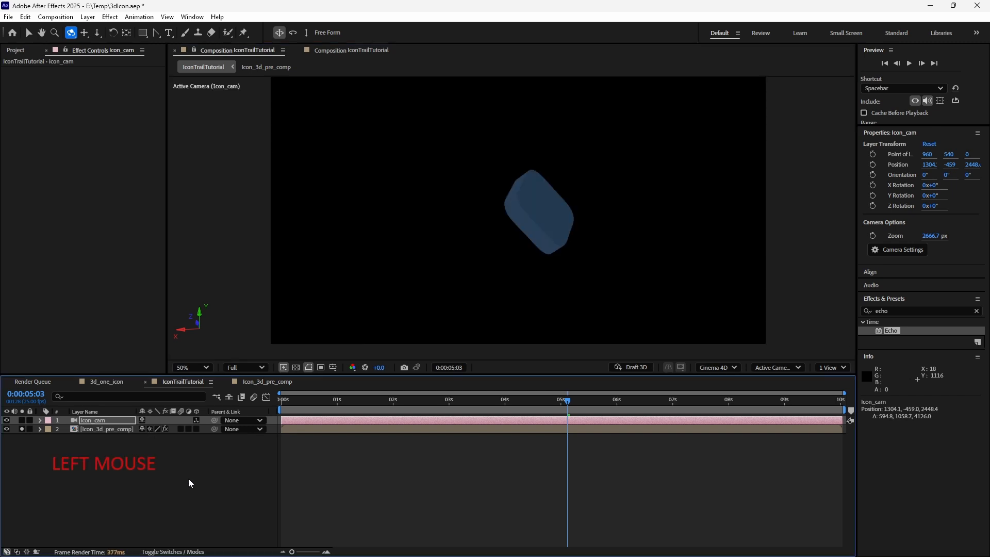
{"action": "left_click_drag", "start_coordinate": [508, 244], "coordinate": [632, 184]}
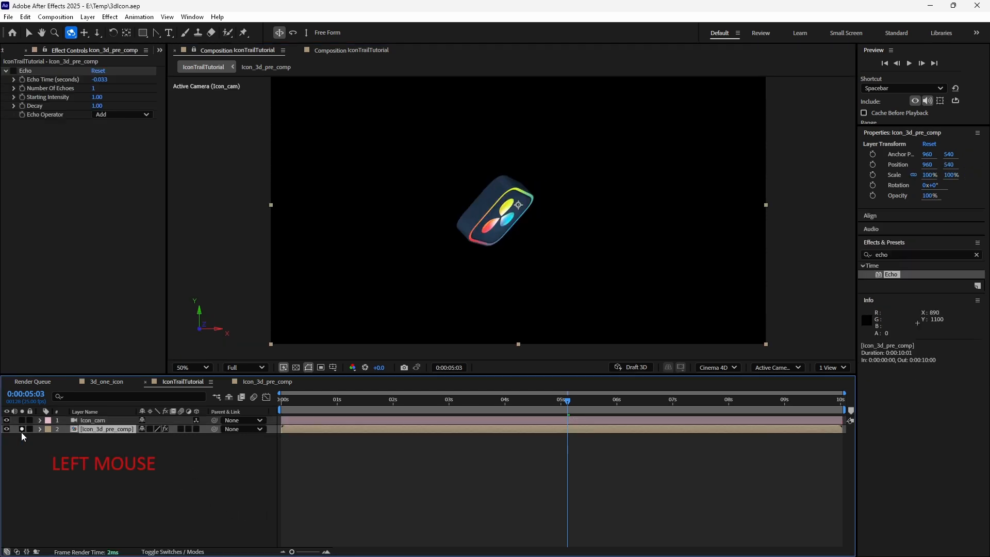
- Set the Echo Operator to Composite In Back and the Number of Echoes to 10
{"action": "left_click", "coordinate": [13, 71]}
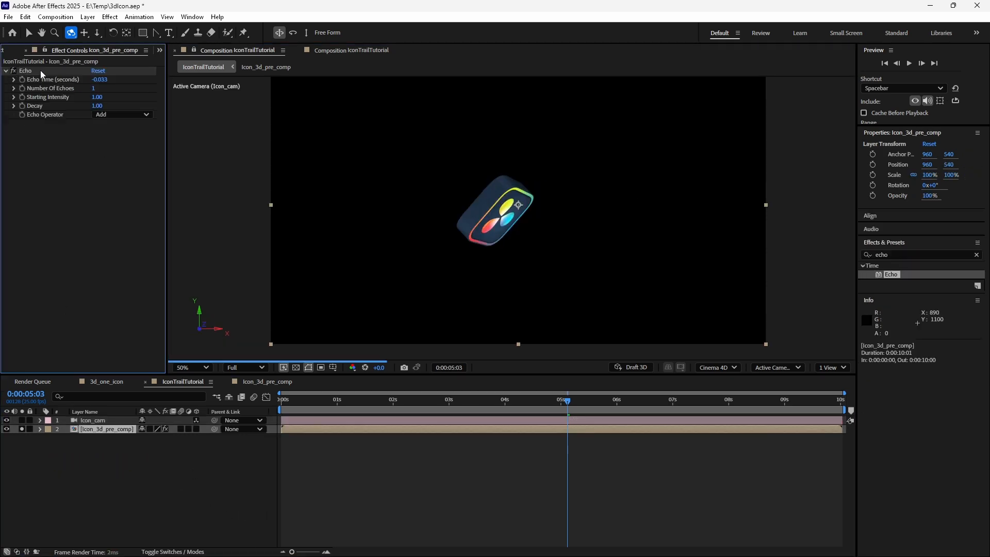
{"action": "left_click", "coordinate": [38, 71]}
{"action": "left_click", "coordinate": [126, 114]}
{"action": "left_click", "coordinate": [160, 171]}
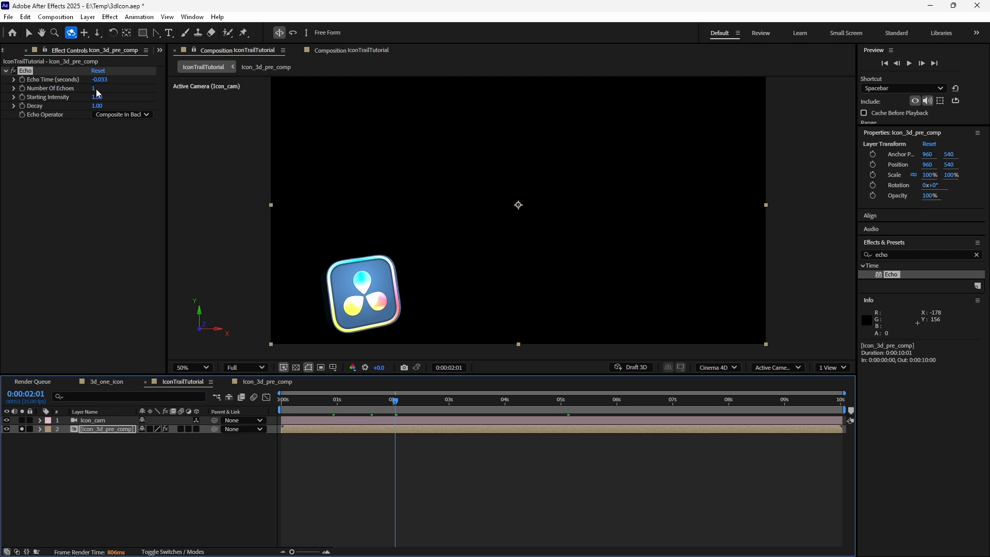
{"action": "left_click", "coordinate": [96, 91]}
{"action": "type", "text": "10"}
{"action": "key", "text": "Return"}
- Change the Echo Operator to Composite In Front
{"action": "left_click", "coordinate": [427, 410]}
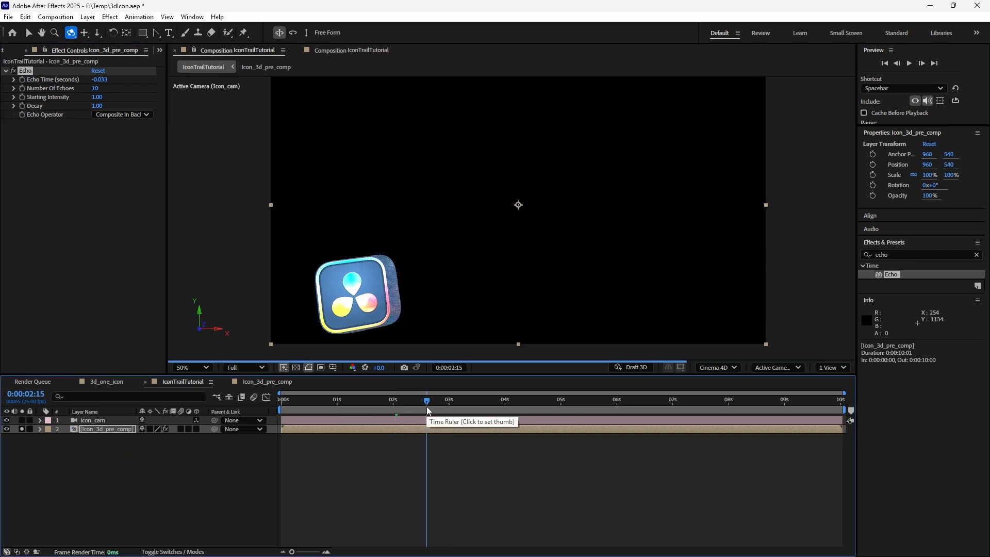
{"action": "left_click", "coordinate": [467, 403]}
{"action": "left_click_drag", "start_coordinate": [447, 309], "coordinate": [493, 273]}
{"action": "scroll", "coordinate": [479, 276], "scroll_direction": "up", "scroll_amount": 1}
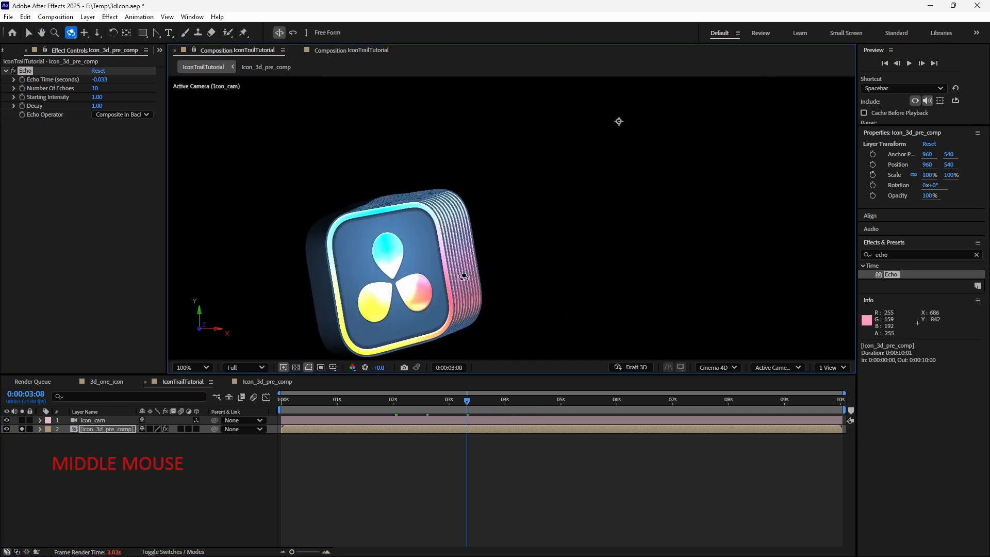
{"action": "scroll", "coordinate": [454, 219], "scroll_direction": "down", "scroll_amount": 2}
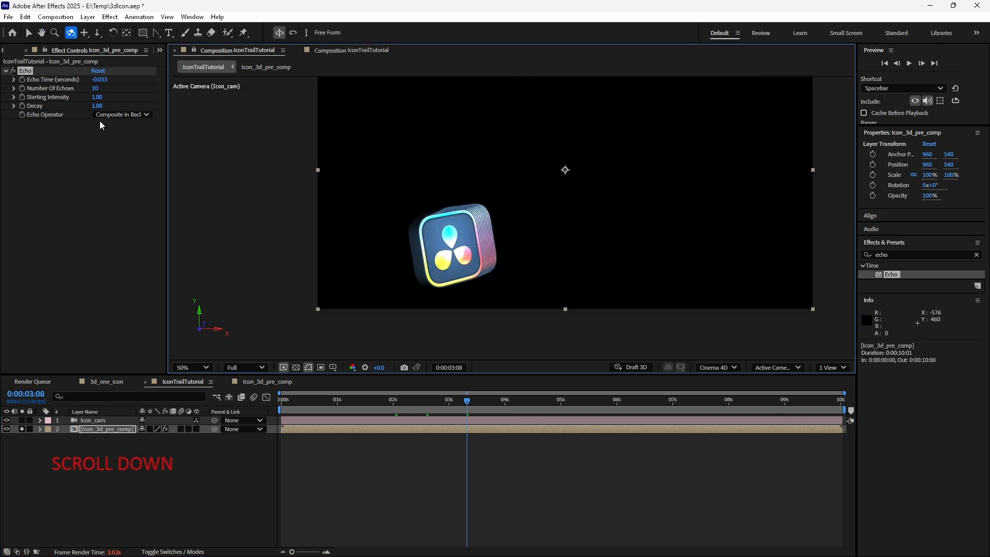
{"action": "left_click", "coordinate": [121, 115]}
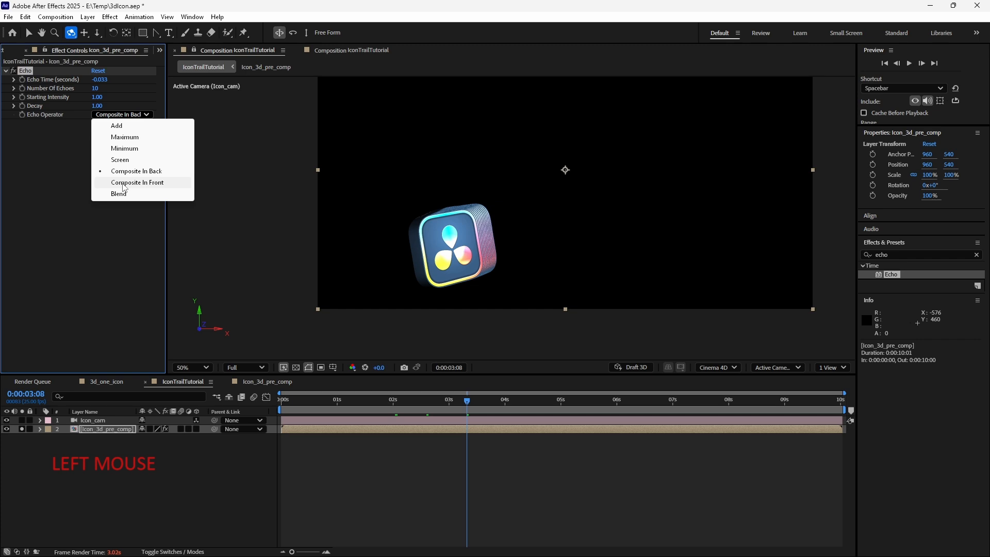
{"action": "left_click", "coordinate": [124, 183]}
- Scrub through the timeline and zoom into the viewer to inspect the echo trail
{"action": "left_click_drag", "start_coordinate": [453, 295], "coordinate": [357, 329]}
{"action": "key", "text": "v"}
{"action": "left_click", "coordinate": [389, 401]}
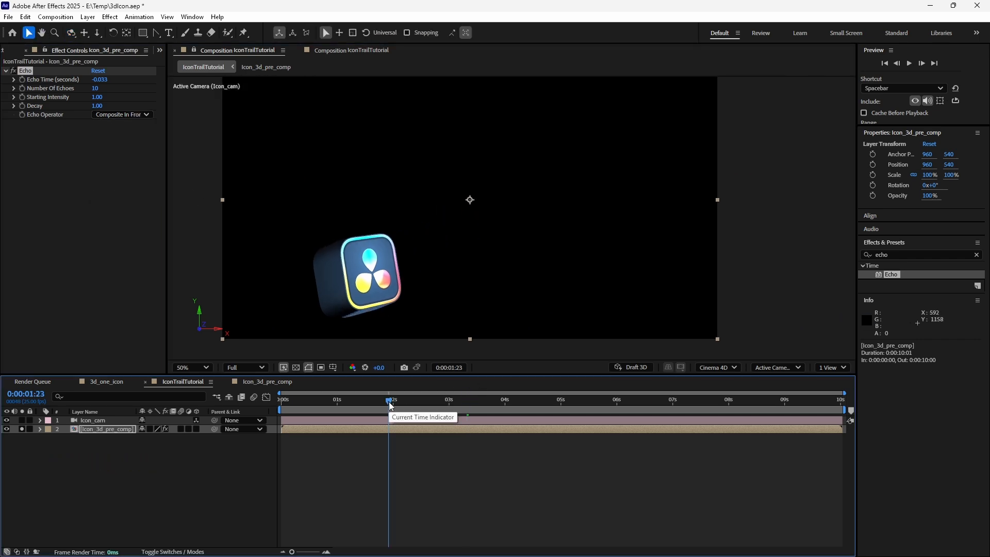
{"action": "left_click", "coordinate": [313, 405]}
{"action": "left_click", "coordinate": [369, 403]}
{"action": "left_click", "coordinate": [504, 403]}
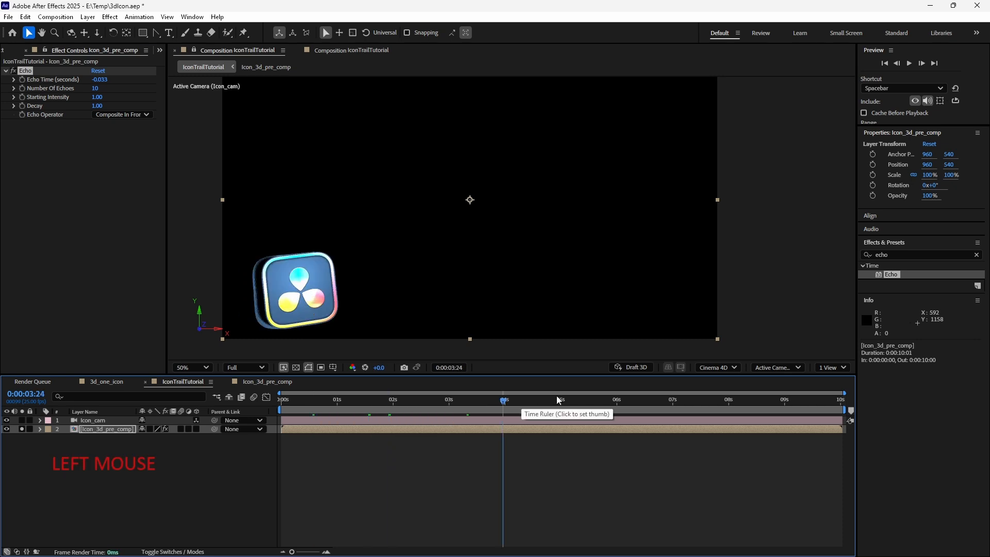
{"action": "left_click", "coordinate": [576, 397]}
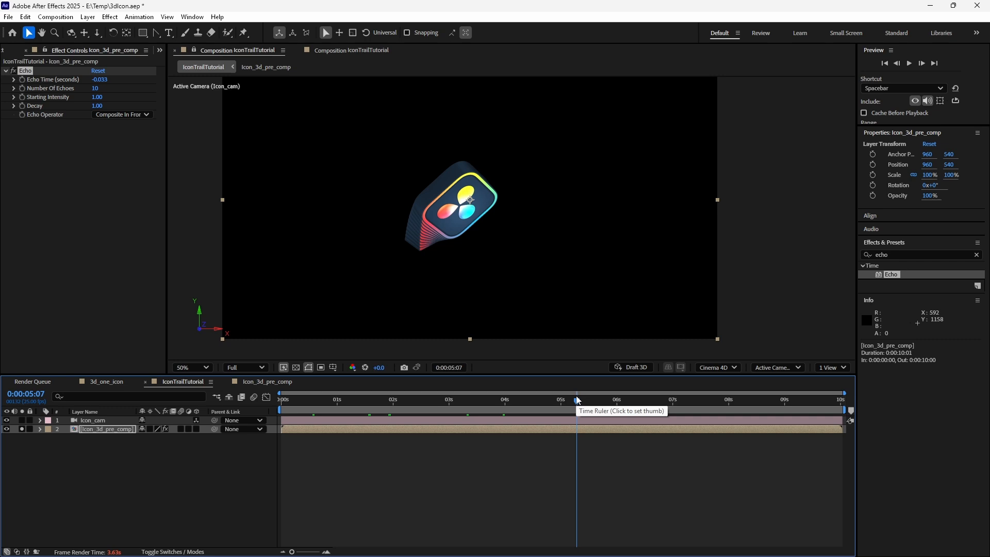
{"action": "scroll", "coordinate": [508, 216], "scroll_direction": "up", "scroll_amount": 2}
{"action": "left_click_drag", "start_coordinate": [313, 273], "coordinate": [501, 338]}
{"action": "scroll", "coordinate": [352, 243], "scroll_direction": "up", "scroll_amount": 1}
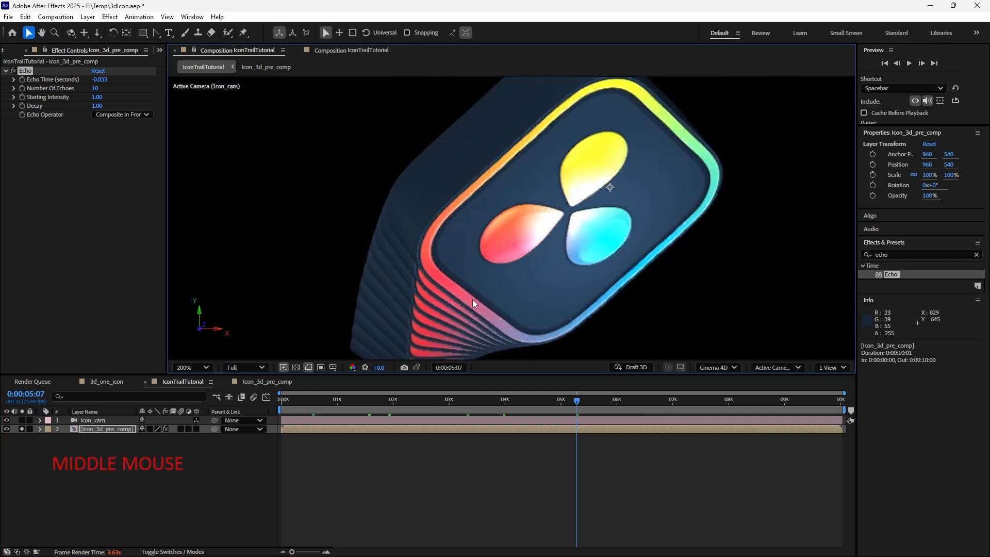
{"action": "left_click_drag", "start_coordinate": [472, 299], "coordinate": [468, 253]}
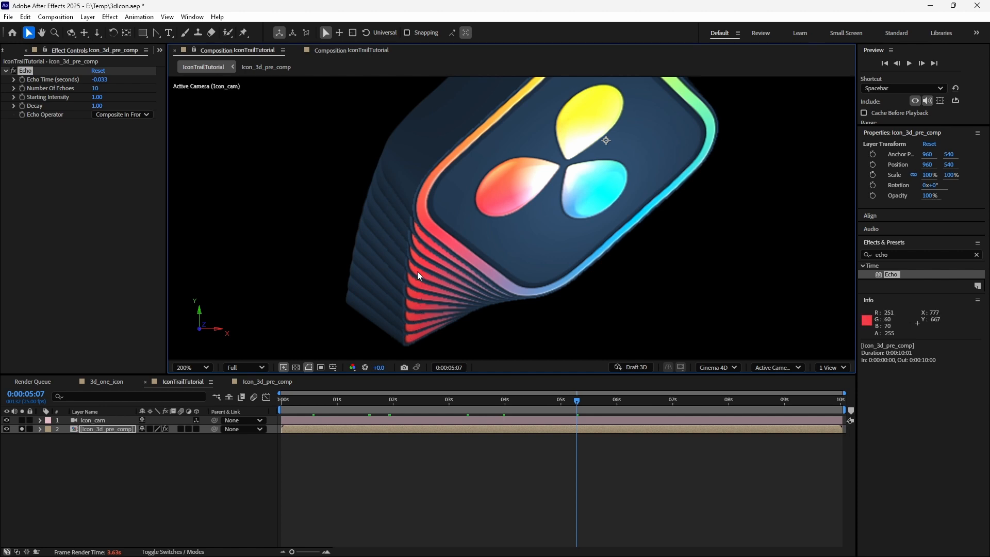
- Try Number of Echoes values of 20 and 40 on the Echo effect
{"action": "left_click", "coordinate": [96, 88]}
{"action": "type", "text": "20"}
{"action": "key", "text": "Return"}
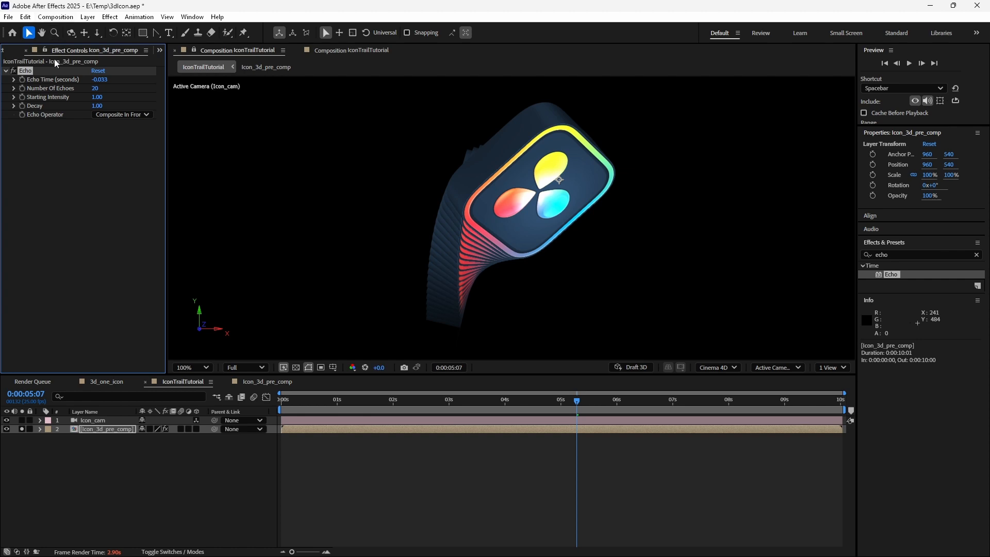
{"action": "left_click", "coordinate": [93, 89]}
{"action": "type", "text": "40"}
{"action": "key", "text": "Return"}
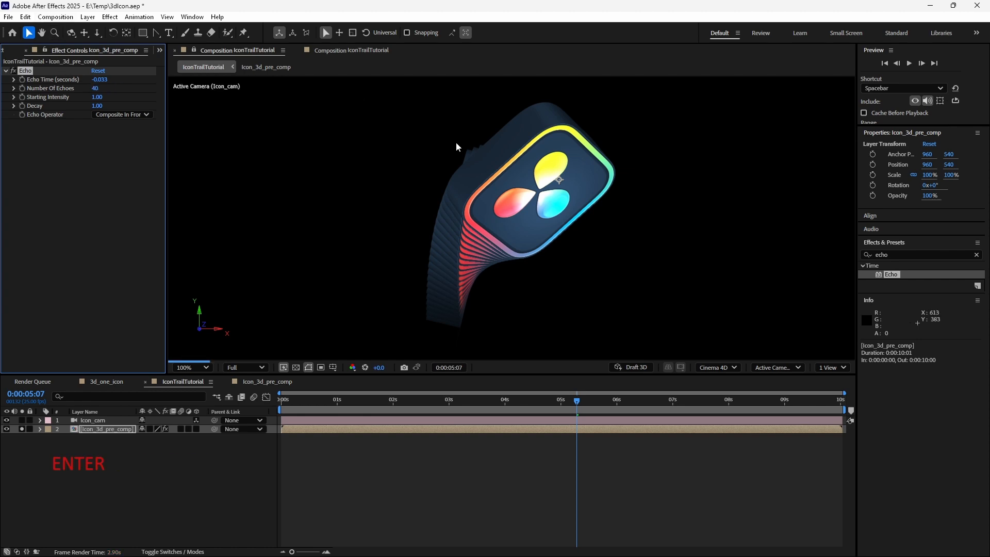
- Set the Echo Time to -0.02 seconds
{"action": "scroll", "coordinate": [505, 288], "scroll_direction": "down", "scroll_amount": 2}
{"action": "scroll", "coordinate": [506, 289], "scroll_direction": "up", "scroll_amount": 2}
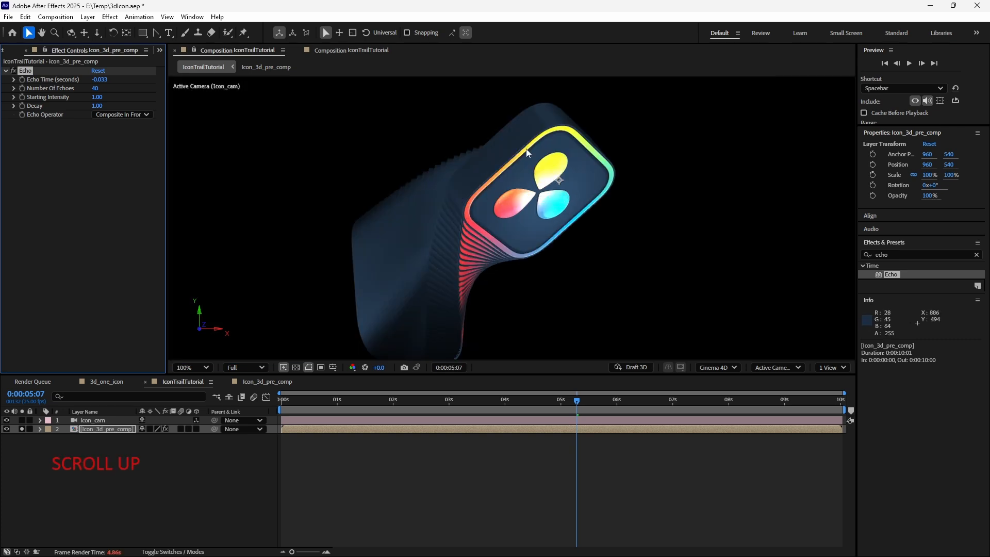
{"action": "scroll", "coordinate": [447, 237], "scroll_direction": "up", "scroll_amount": 2}
{"action": "left_click_drag", "start_coordinate": [372, 257], "coordinate": [454, 187]}
{"action": "scroll", "coordinate": [407, 177], "scroll_direction": "down", "scroll_amount": 1}
{"action": "left_click", "coordinate": [100, 80]}
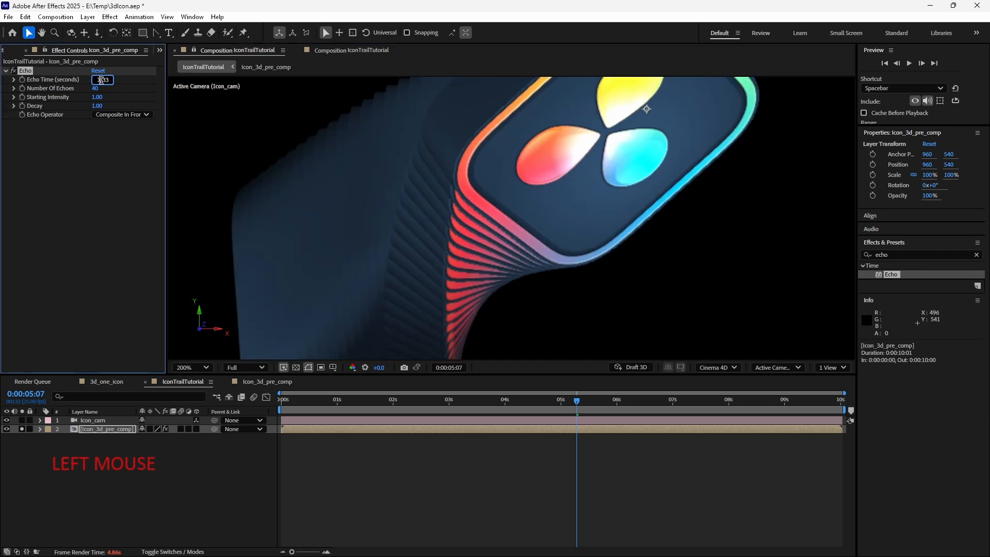
{"action": "left_click", "coordinate": [92, 195]}
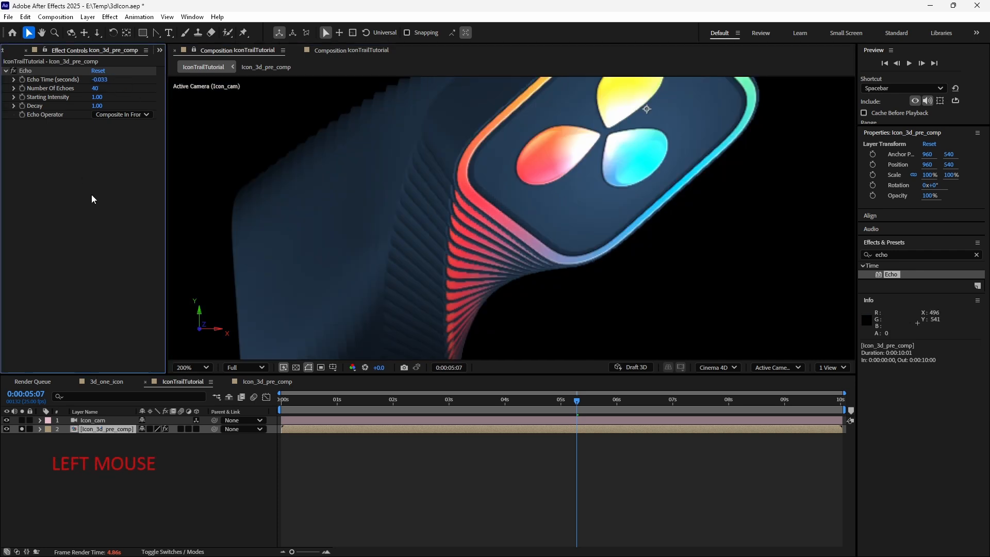
{"action": "left_click", "coordinate": [111, 81]}
{"action": "left_click_drag", "start_coordinate": [96, 80], "coordinate": [134, 80]}
{"action": "type", "text": "-0.02"}
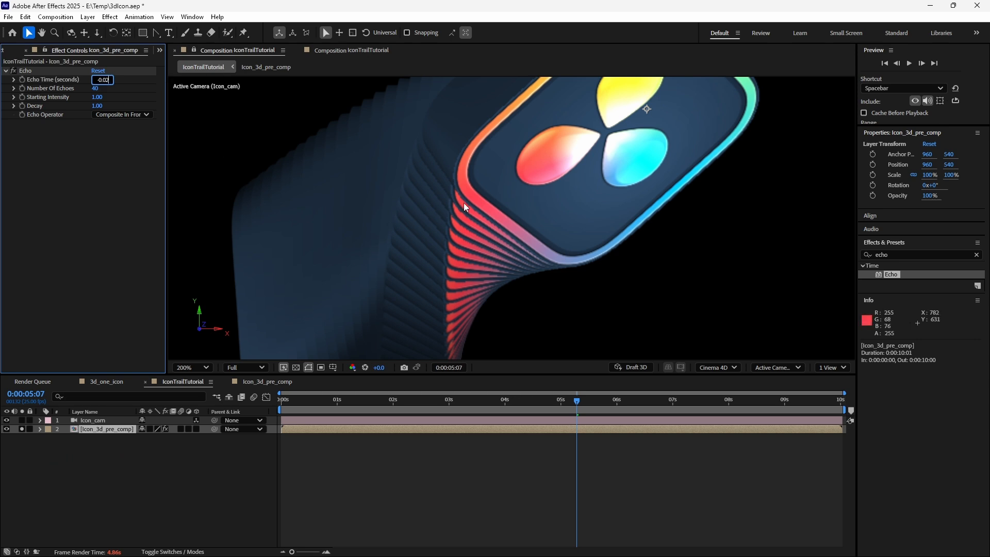
{"action": "key", "text": "Return"}
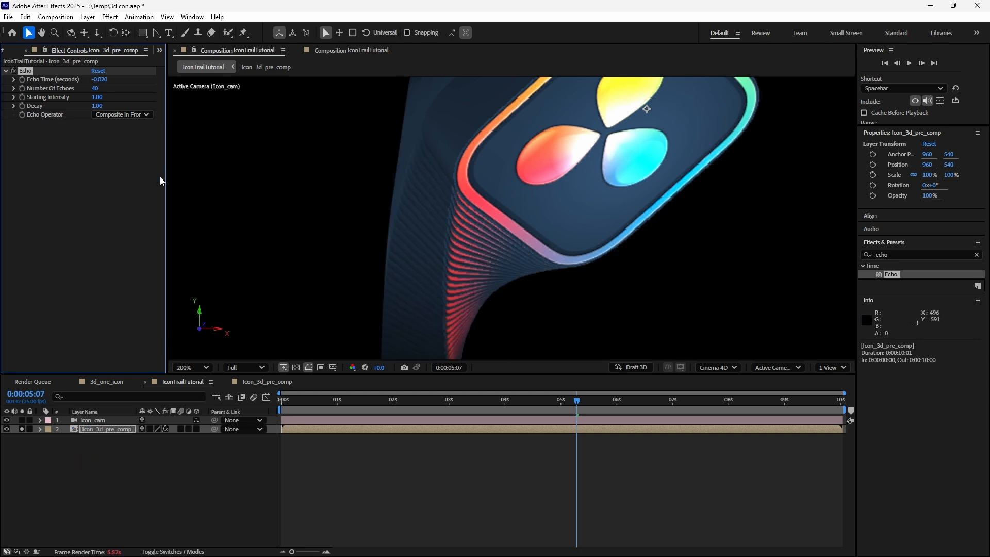
- Set the Echo Time to -0.015 seconds
{"action": "scroll", "coordinate": [385, 178], "scroll_direction": "down", "scroll_amount": 4}
{"action": "scroll", "coordinate": [453, 242], "scroll_direction": "up", "scroll_amount": 4}
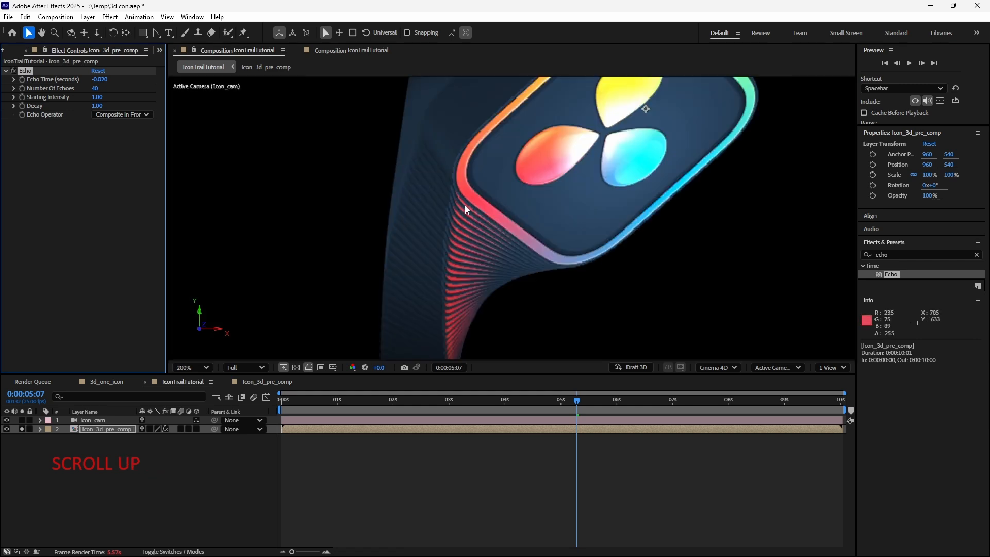
{"action": "left_click", "coordinate": [102, 79]}
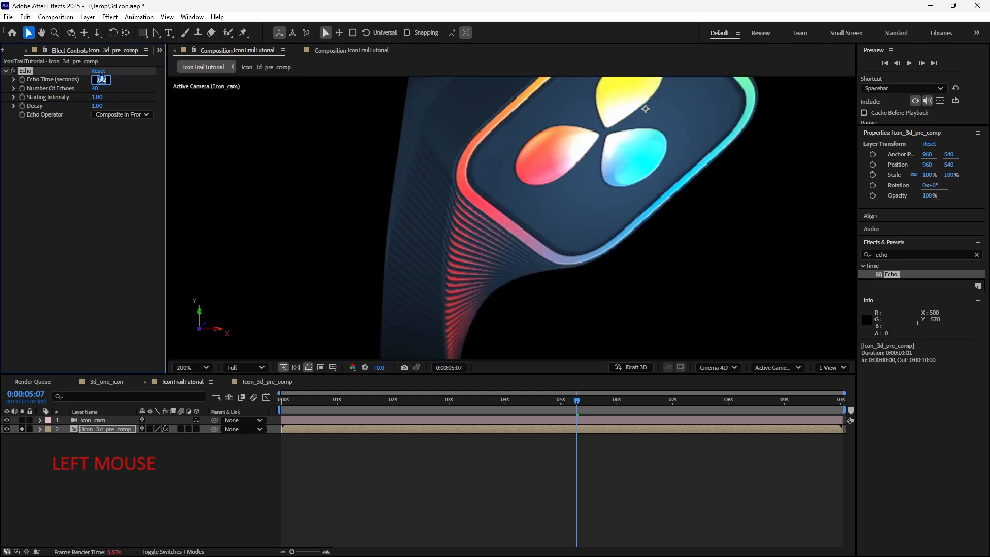
{"action": "key", "text": "shift+Right"}
{"action": "type", "text": "1"}
{"action": "key", "text": "Return"}
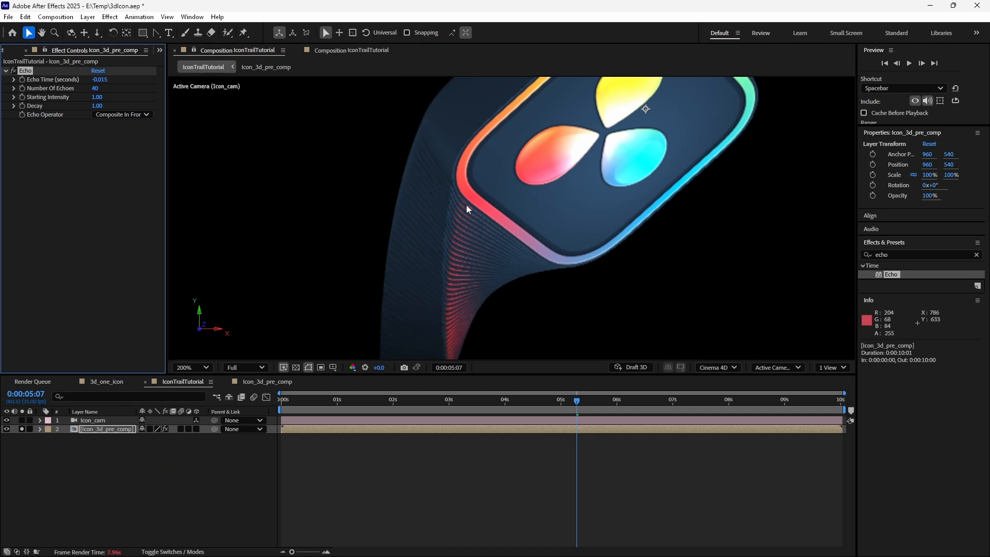
- Set the Number of Echoes to 100 and inspect the trail up close
{"action": "left_click", "coordinate": [94, 88]}
{"action": "scroll", "coordinate": [424, 248], "scroll_direction": "down", "scroll_amount": 3}
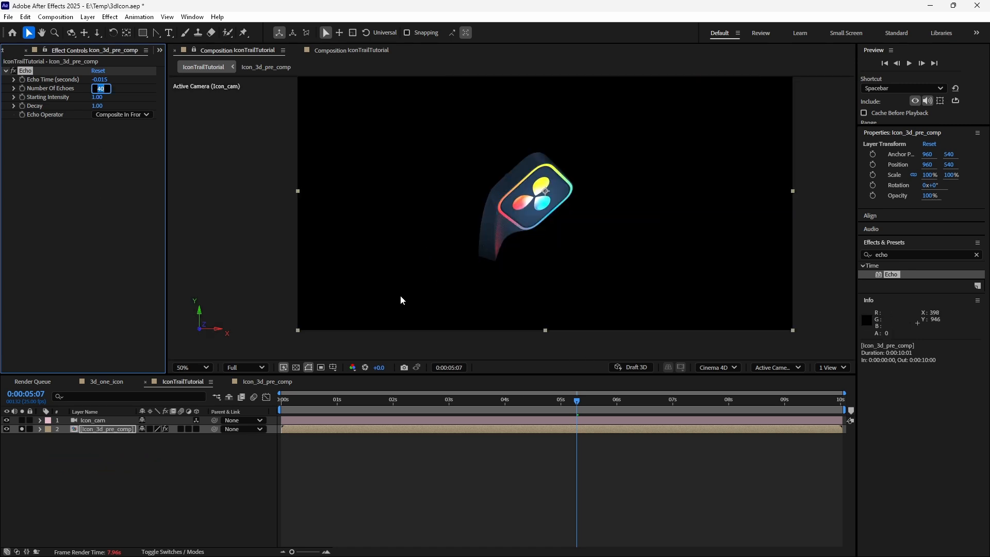
{"action": "type", "text": "100"}
{"action": "key", "text": "Return"}
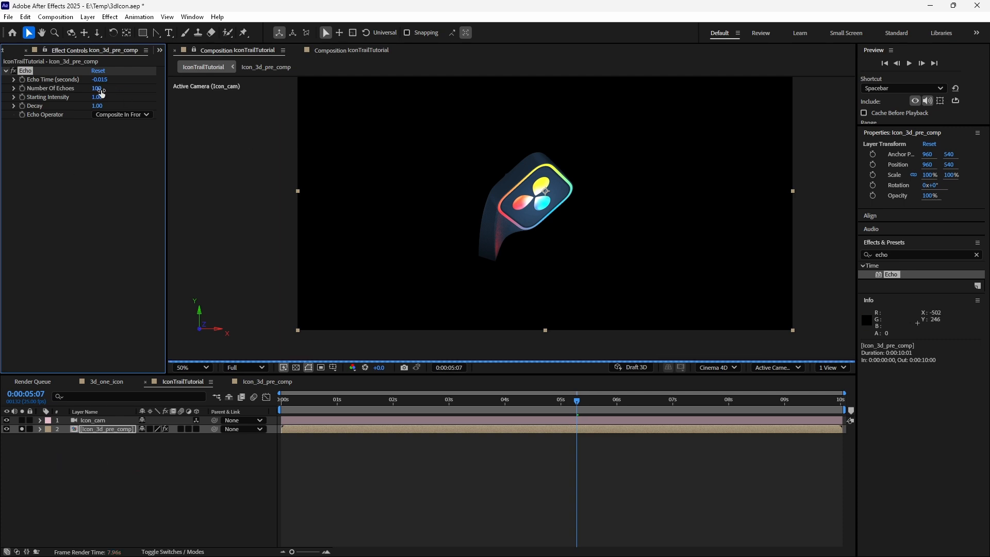
{"action": "scroll", "coordinate": [421, 265], "scroll_direction": "up", "scroll_amount": 3}
{"action": "left_click_drag", "start_coordinate": [420, 267], "coordinate": [582, 221]}
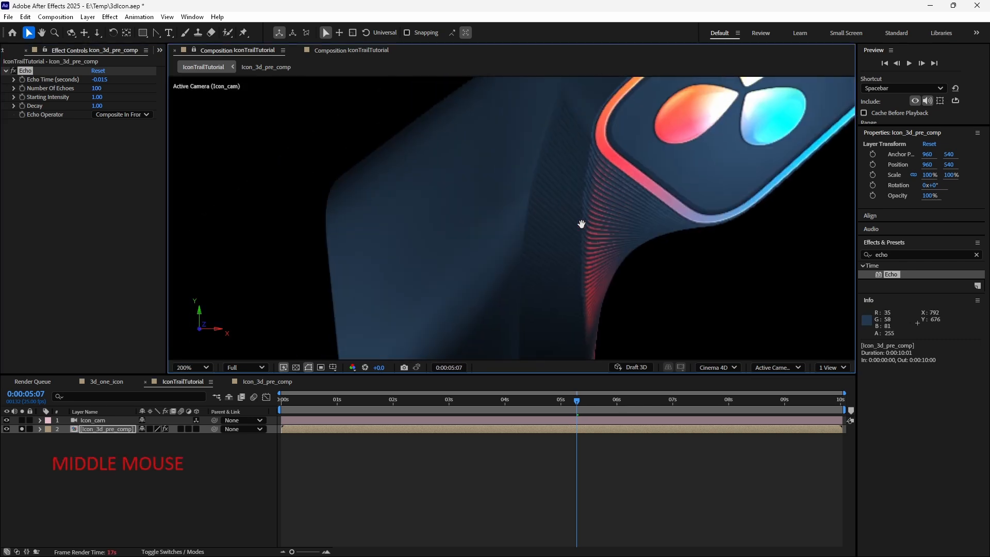
- Set the Echo effect's Decay to 0.95 at about six seconds, then save the project
{"action": "scroll", "coordinate": [582, 215], "scroll_direction": "down", "scroll_amount": 3}
{"action": "scroll", "coordinate": [582, 214], "scroll_direction": "up", "scroll_amount": 2}
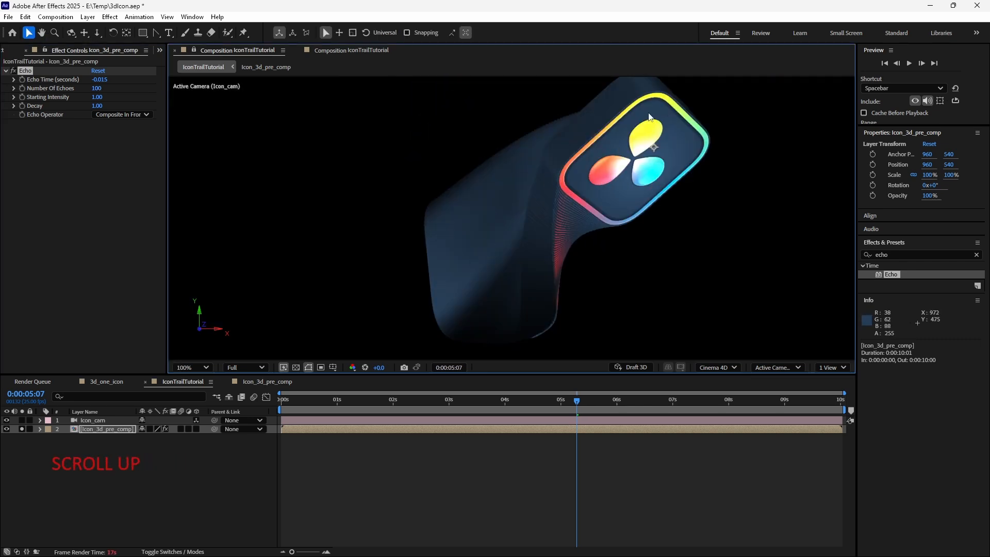
{"action": "left_click", "coordinate": [631, 405]}
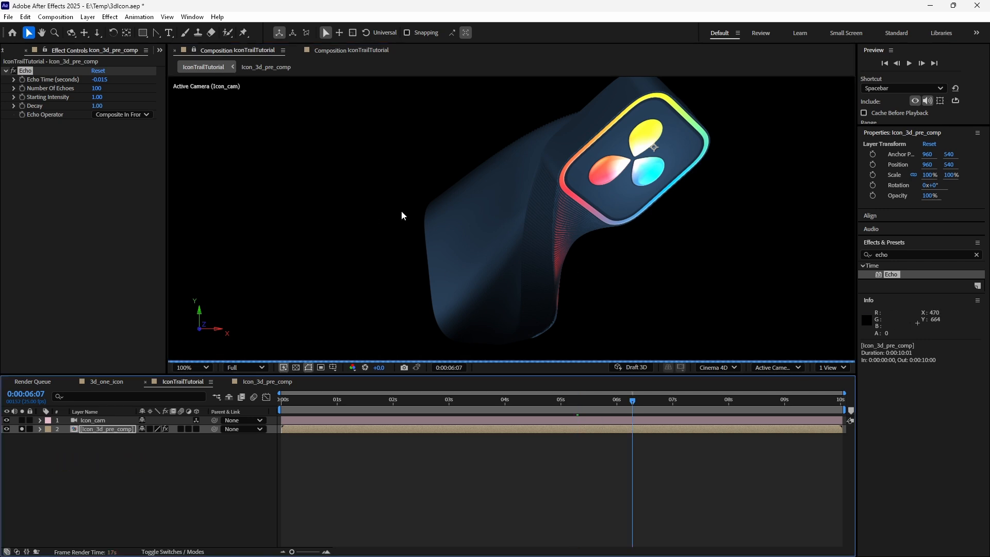
{"action": "scroll", "coordinate": [562, 272], "scroll_direction": "up", "scroll_amount": 2}
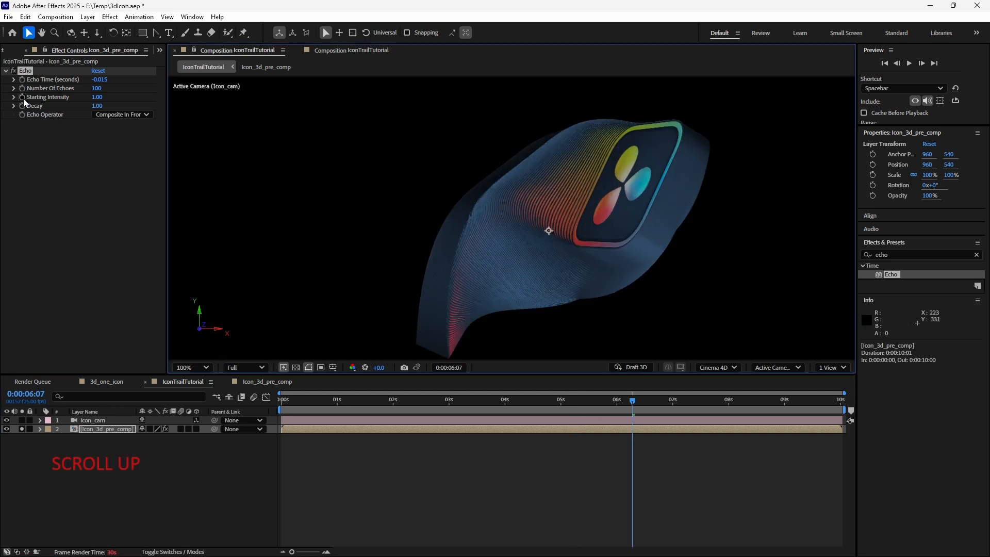
{"action": "left_click_drag", "start_coordinate": [450, 346], "coordinate": [452, 277]}
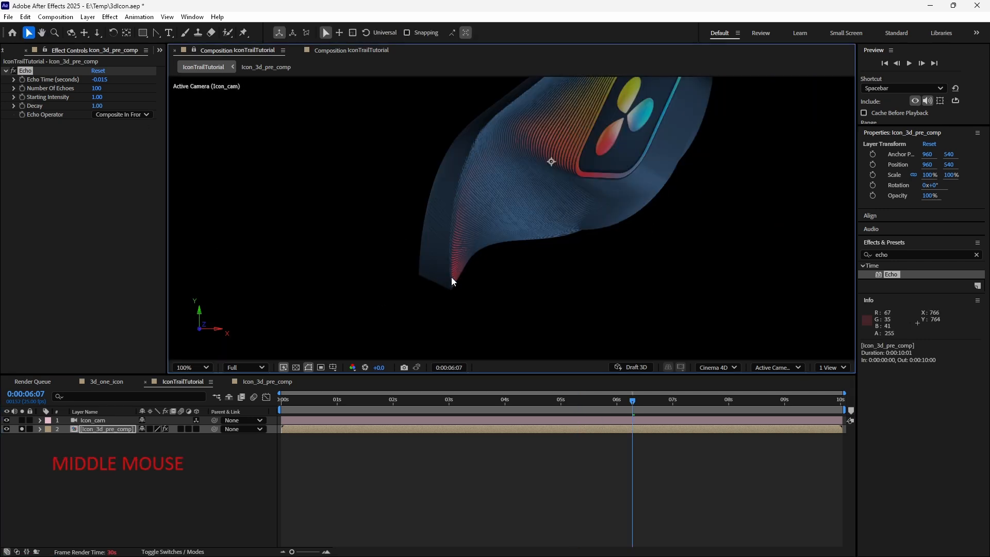
{"action": "left_click", "coordinate": [97, 106]}
{"action": "type", "text": "0.95"}
{"action": "key", "text": "Return"}
{"action": "scroll", "coordinate": [510, 165], "scroll_direction": "down", "scroll_amount": 2}
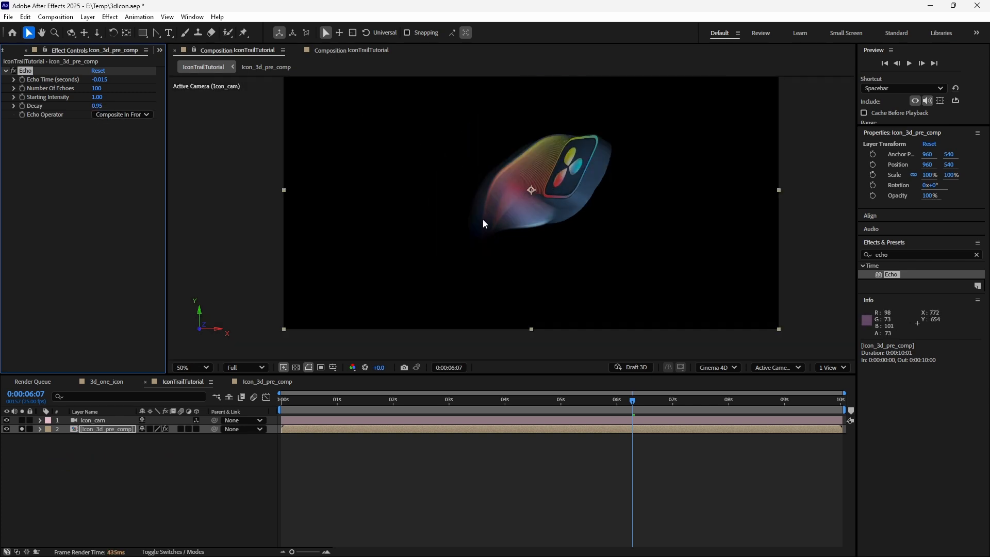
{"action": "key", "text": "ctrl+s"}
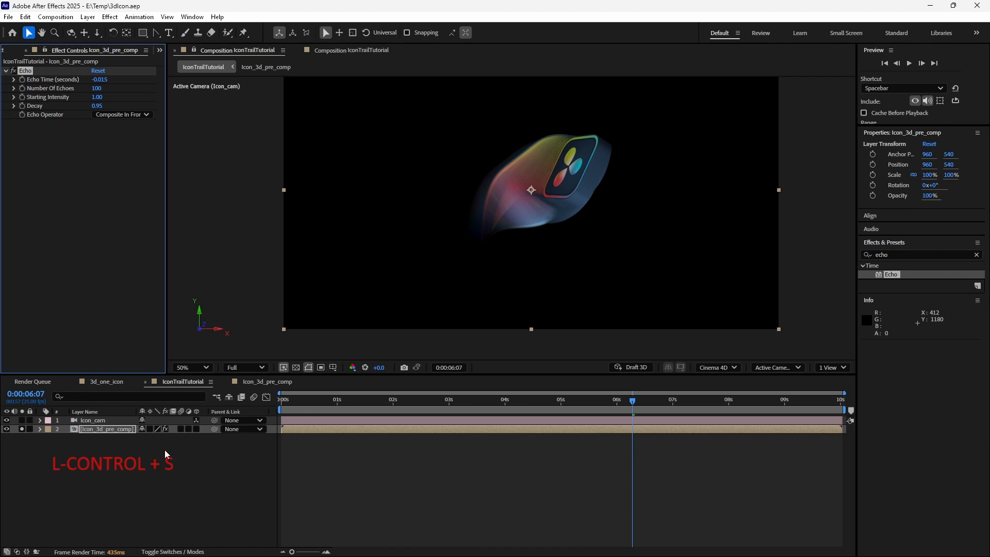
- Add a new adjustment layer to the composition and apply the Glow effect to it
{"action": "left_click_drag", "start_coordinate": [493, 196], "coordinate": [468, 226]}
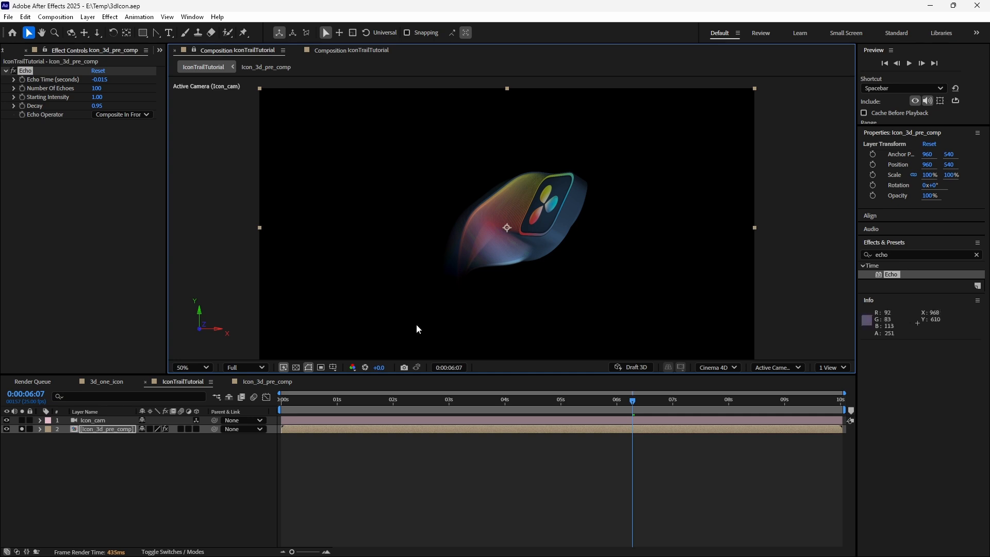
{"action": "right_click", "coordinate": [175, 327]}
{"action": "mouse_move", "coordinate": [240, 336]}
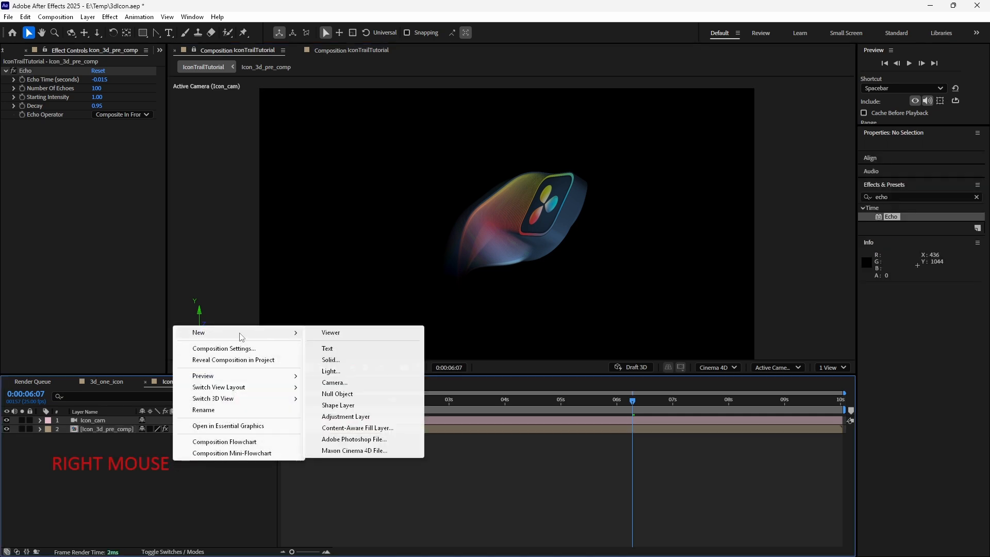
{"action": "left_click", "coordinate": [345, 416]}
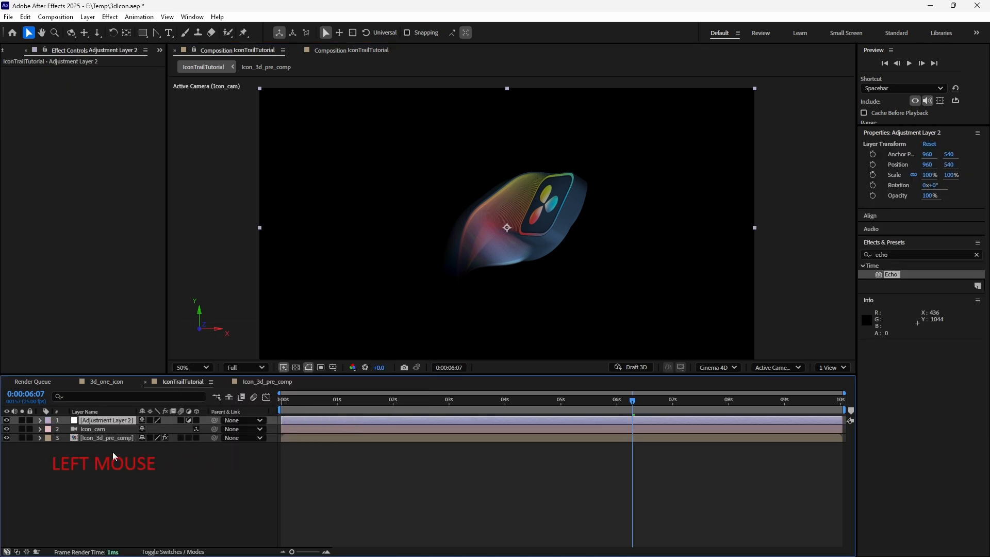
{"action": "left_click", "coordinate": [894, 254]}
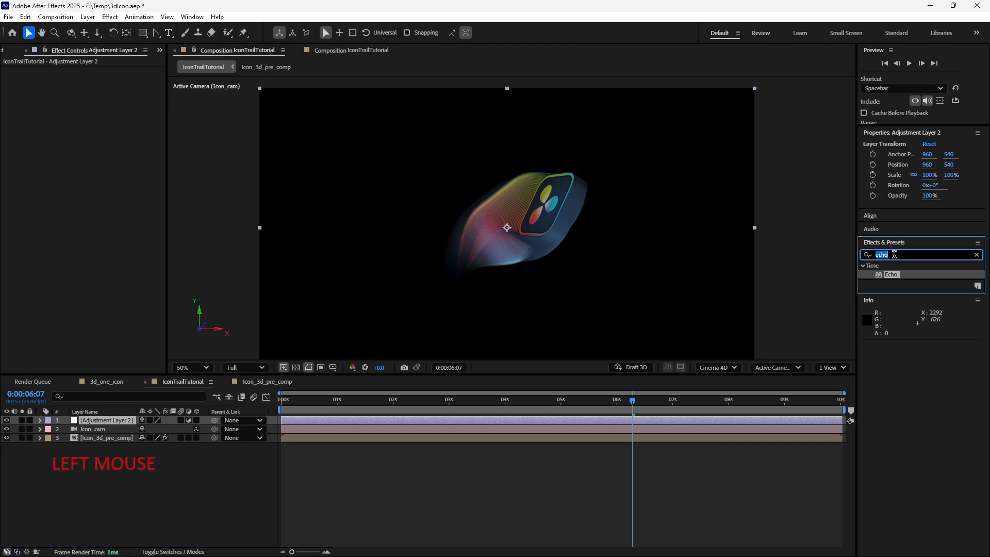
{"action": "type", "text": "glow"}
{"action": "double_click", "coordinate": [900, 318]}
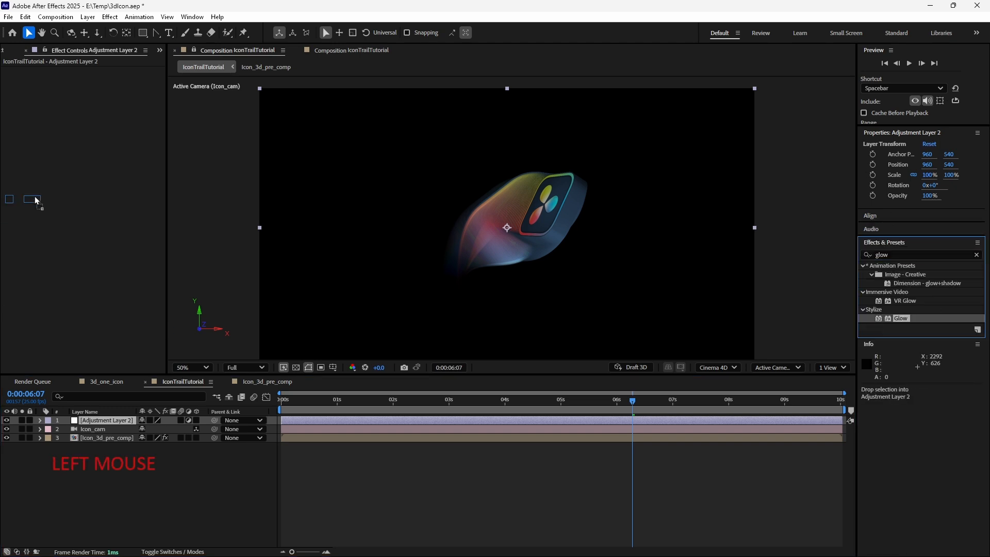
{"action": "scroll", "coordinate": [404, 234], "scroll_direction": "up", "scroll_amount": 4}
{"action": "scroll", "coordinate": [404, 234], "scroll_direction": "down", "scroll_amount": 3}
{"action": "scroll", "coordinate": [537, 226], "scroll_direction": "up", "scroll_amount": 2}
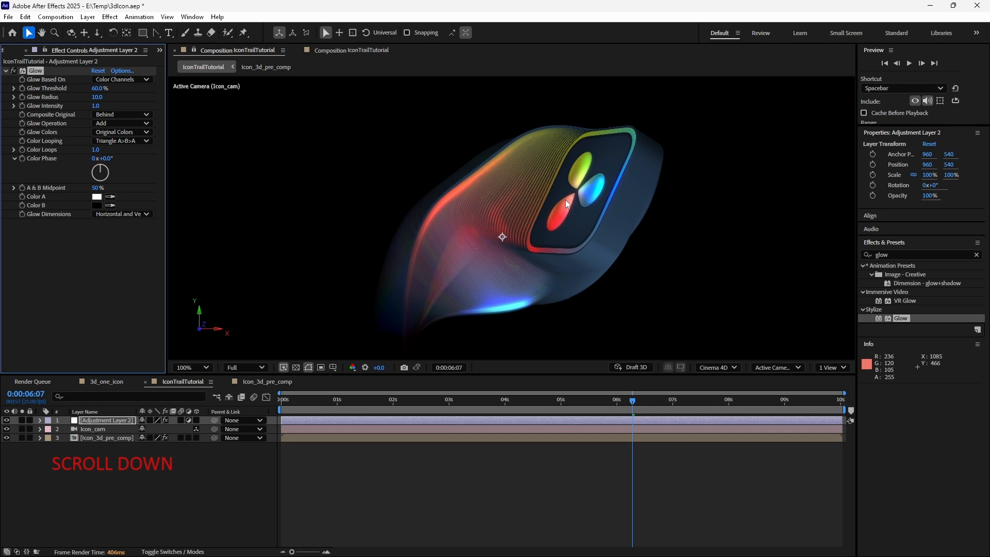
- Add a second adjustment layer, apply Glow to it, and set its Glow Radius to 71
{"action": "right_click", "coordinate": [89, 488]}
{"action": "mouse_move", "coordinate": [146, 368]}
{"action": "left_click", "coordinate": [260, 447]}
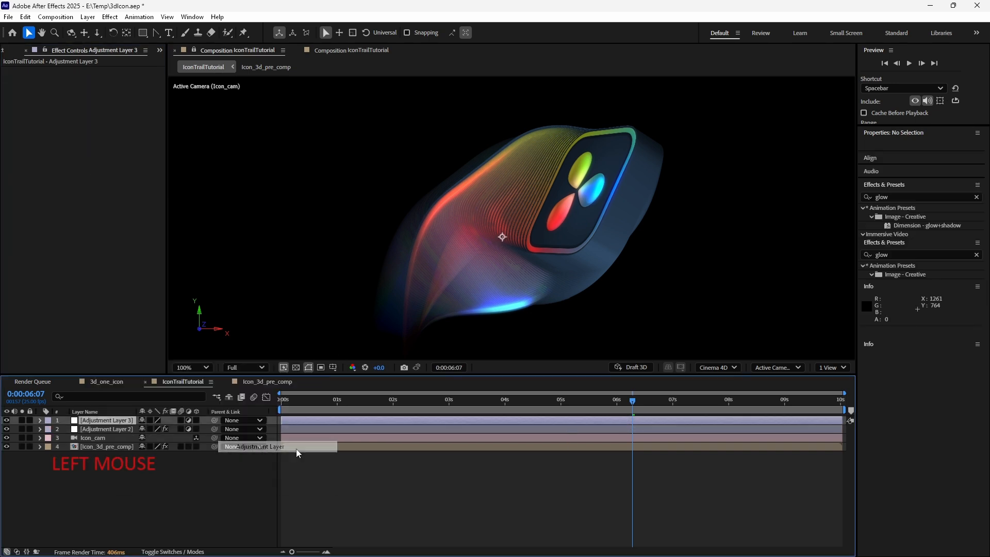
{"action": "left_click_drag", "start_coordinate": [901, 320], "coordinate": [504, 232]}
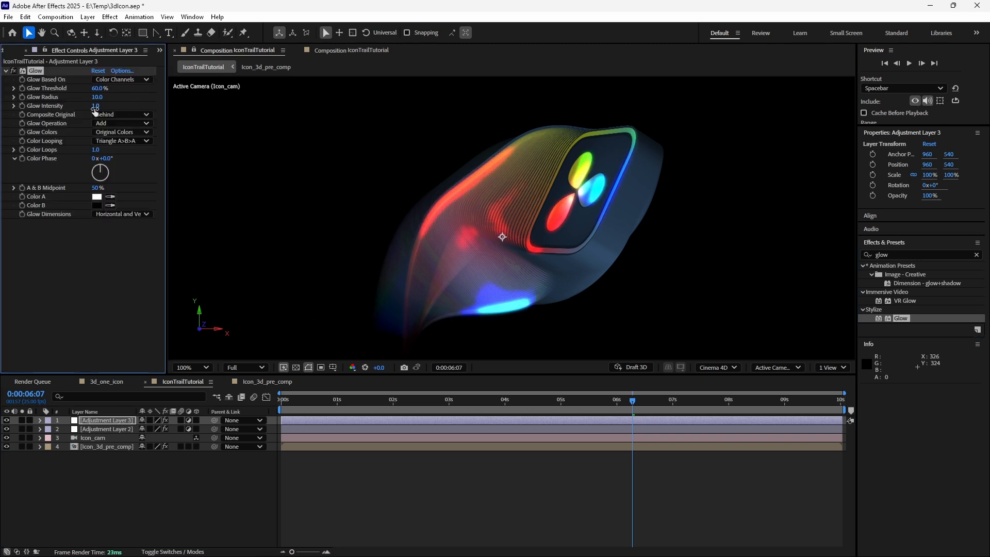
{"action": "left_click_drag", "start_coordinate": [98, 97], "coordinate": [143, 108]}
{"action": "scroll", "coordinate": [572, 184], "scroll_direction": "up", "scroll_amount": 3}
{"action": "scroll", "coordinate": [651, 153], "scroll_direction": "down", "scroll_amount": 3}
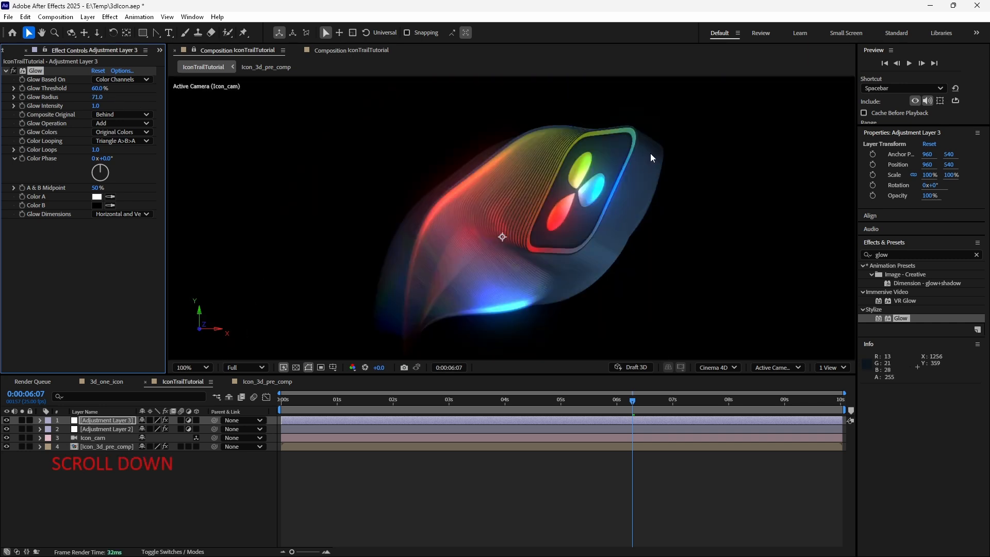
- Compare both glow layers by toggling their visibility, then set the top layer's Glow Threshold to 52.5%
{"action": "left_click", "coordinate": [6, 421]}
{"action": "left_click", "coordinate": [6, 420]}
{"action": "left_click", "coordinate": [6, 421]}
{"action": "left_click", "coordinate": [7, 421]}
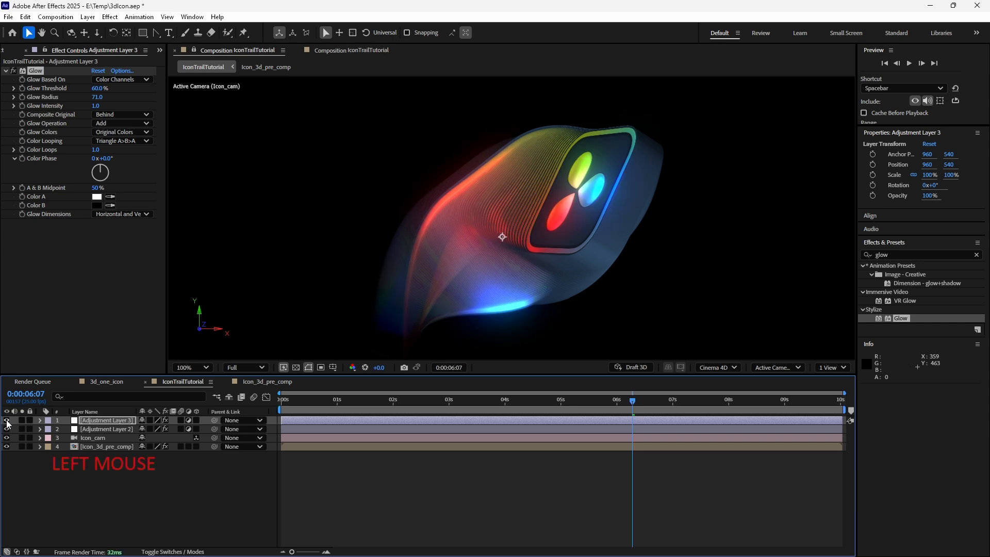
{"action": "left_click", "coordinate": [6, 429]}
{"action": "left_click", "coordinate": [6, 429]}
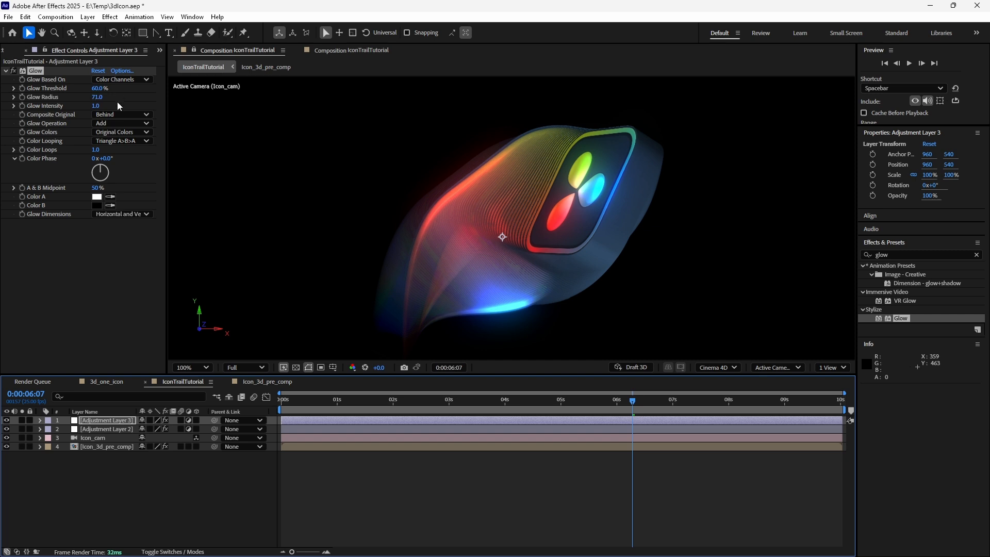
{"action": "left_click_drag", "start_coordinate": [98, 88], "coordinate": [43, 89]}
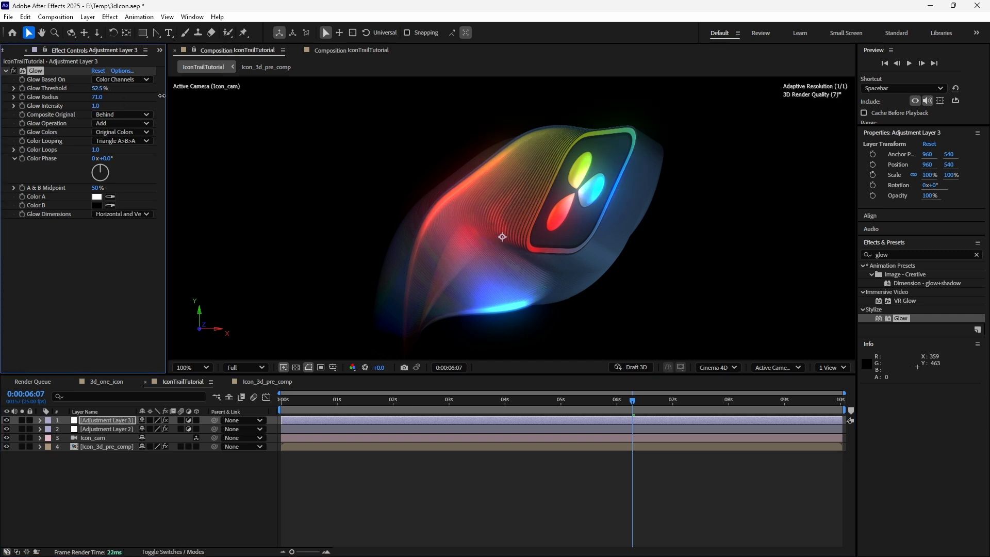
- Hide the top adjustment layer, set Adjustment Layer 2's Glow Threshold to 56.1%, Radius 24 and Intensity 1.2, and save
{"action": "left_click", "coordinate": [6, 420]}
{"action": "left_click", "coordinate": [111, 430]}
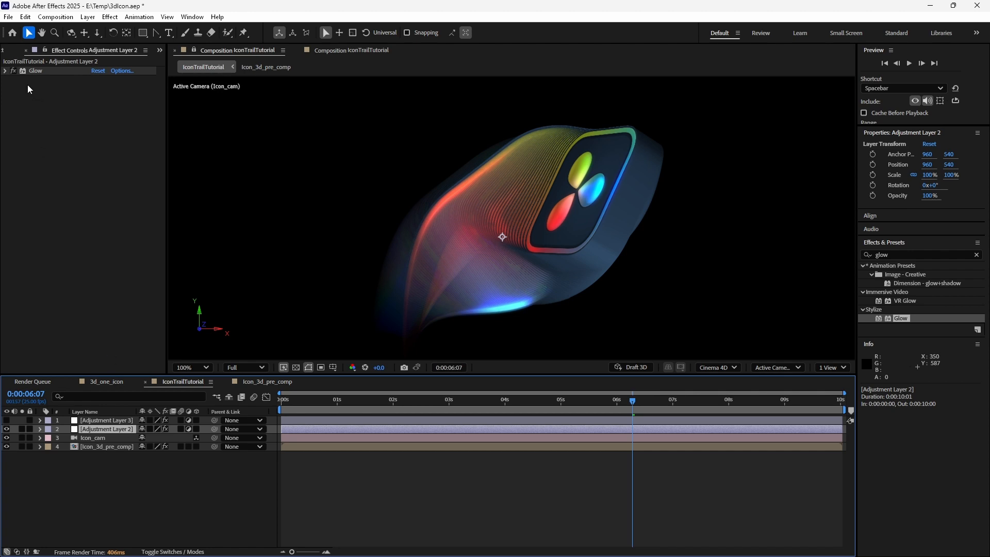
{"action": "left_click", "coordinate": [5, 71]}
{"action": "left_click_drag", "start_coordinate": [96, 89], "coordinate": [99, 92]}
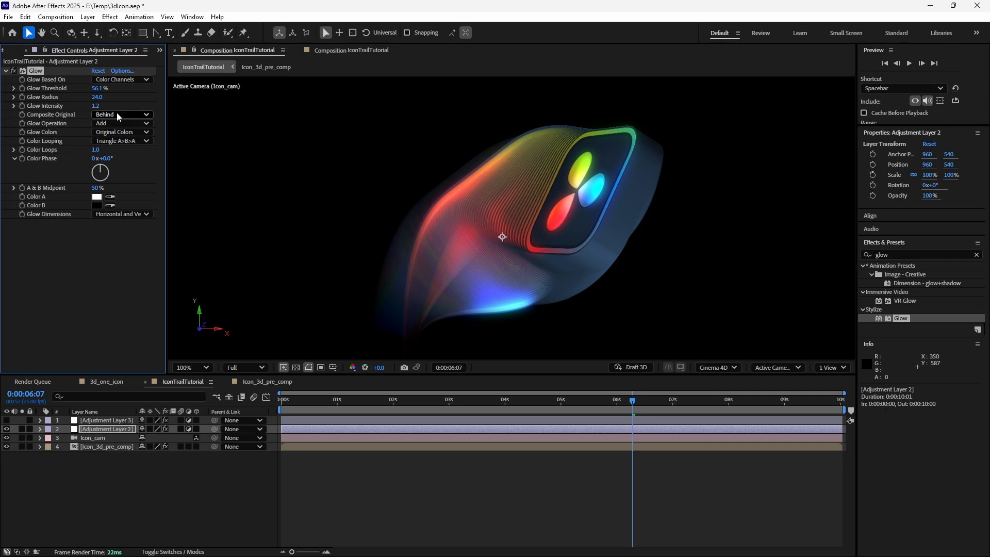
{"action": "key", "text": "ctrl+s"}
- Show the top adjustment layer, set its Glow Threshold to 40.8% and Radius to 90, and save
{"action": "left_click", "coordinate": [7, 420]}
{"action": "left_click", "coordinate": [88, 421]}
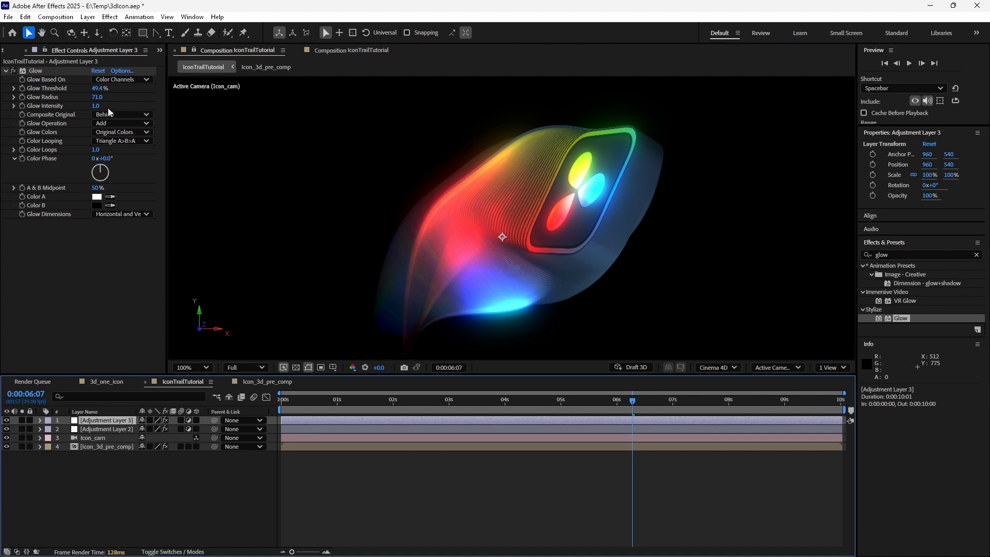
{"action": "mouse_move", "coordinate": [97, 100]}
{"action": "left_mouse_down"}
{"action": "mouse_move", "coordinate": [121, 99]}
{"action": "mouse_move", "coordinate": [96, 92]}
{"action": "left_mouse_up"}
{"action": "scroll", "coordinate": [573, 274], "scroll_direction": "down", "scroll_amount": 3}
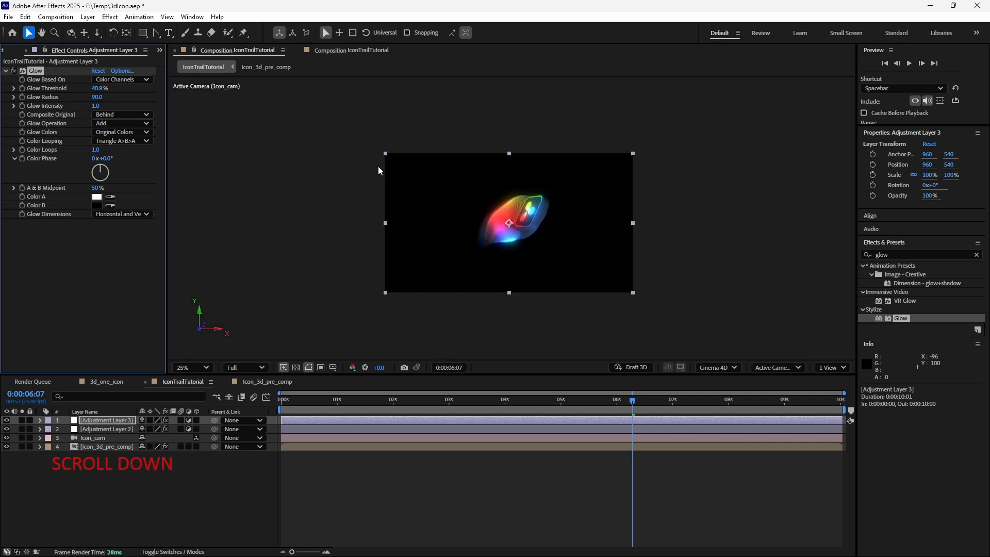
{"action": "scroll", "coordinate": [619, 310], "scroll_direction": "up", "scroll_amount": 1}
{"action": "key", "text": "ctrl+s"}
- Compare the glow layers around 7 seconds by toggling each adjustment layer's visibility
{"action": "left_click", "coordinate": [701, 407]}
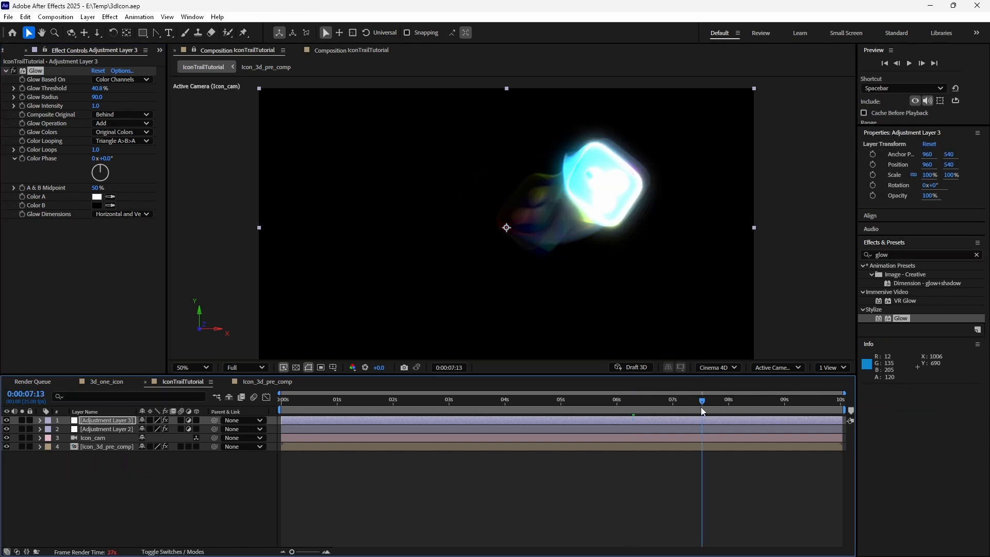
{"action": "scroll", "coordinate": [540, 217], "scroll_direction": "up", "scroll_amount": 2}
{"action": "scroll", "coordinate": [657, 193], "scroll_direction": "down", "scroll_amount": 2}
{"action": "left_click", "coordinate": [6, 429]}
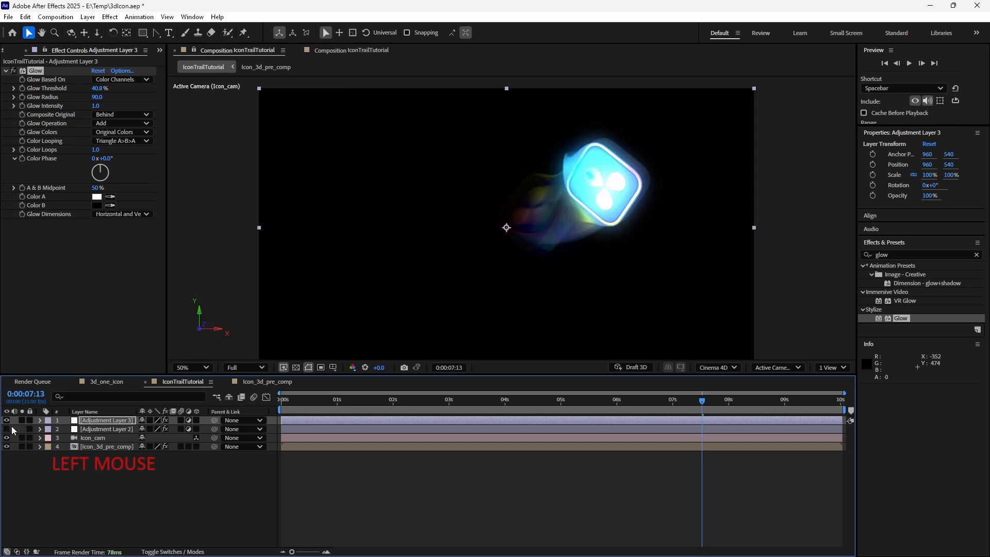
{"action": "left_click", "coordinate": [6, 420]}
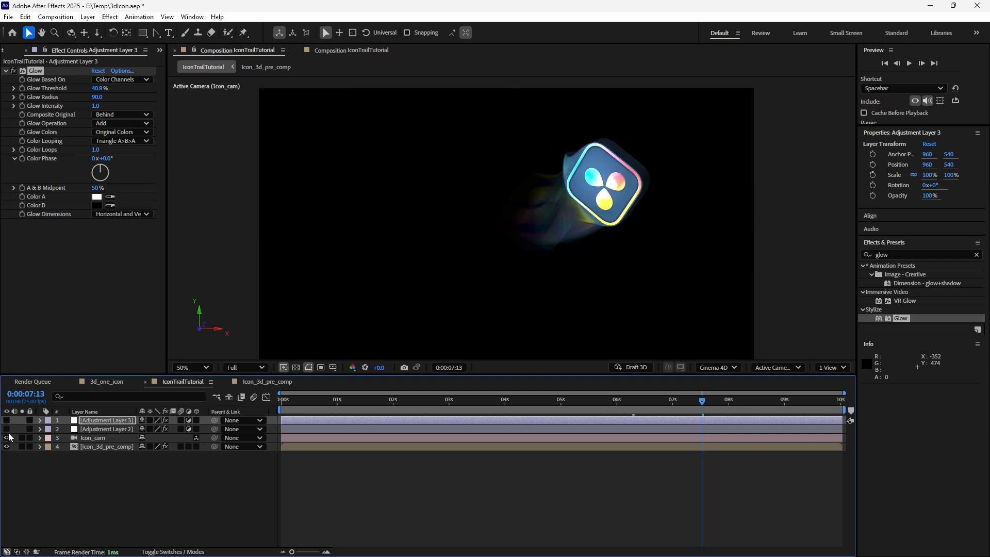
{"action": "left_click", "coordinate": [6, 429]}
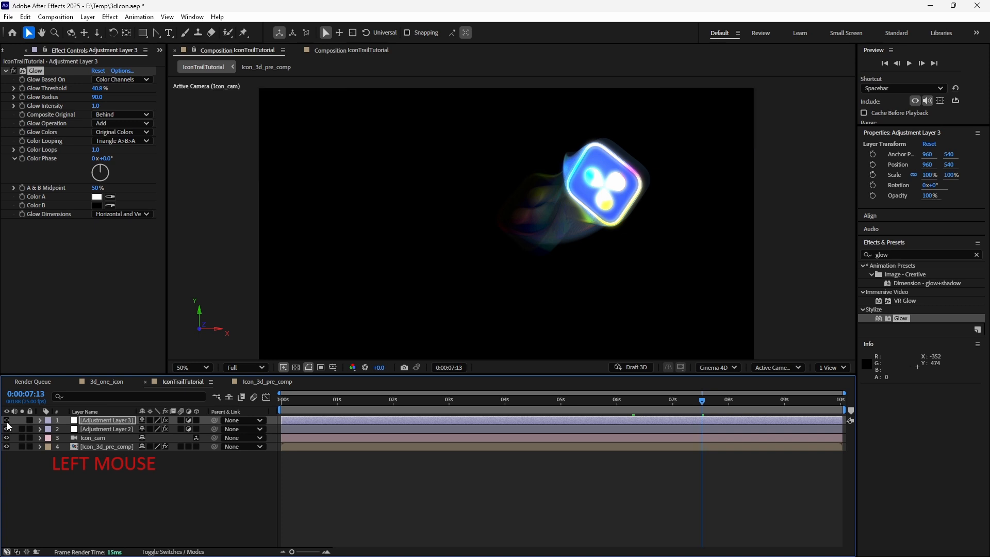
{"action": "left_click", "coordinate": [6, 420]}
{"action": "left_click", "coordinate": [6, 420]}
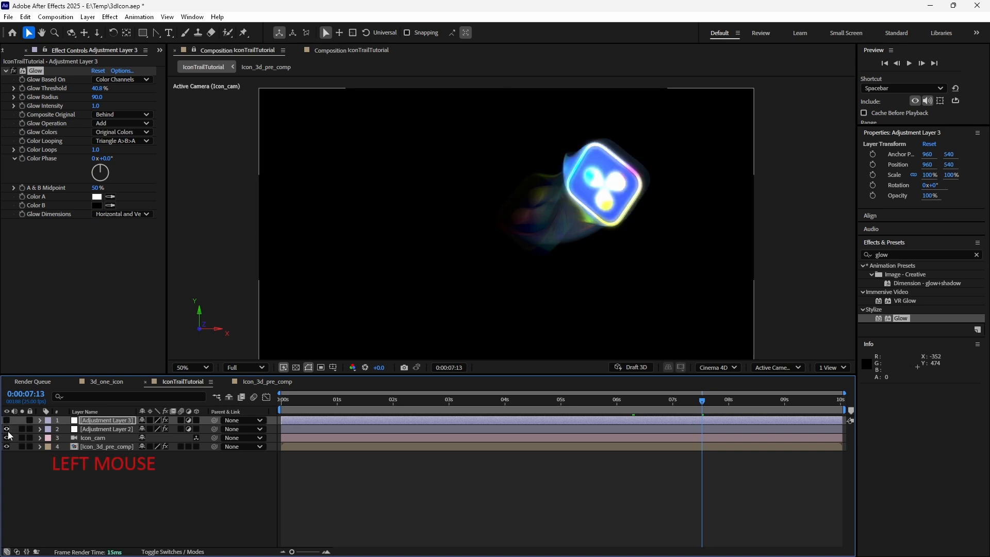
{"action": "left_click", "coordinate": [8, 426]}
{"action": "left_click", "coordinate": [7, 420]}
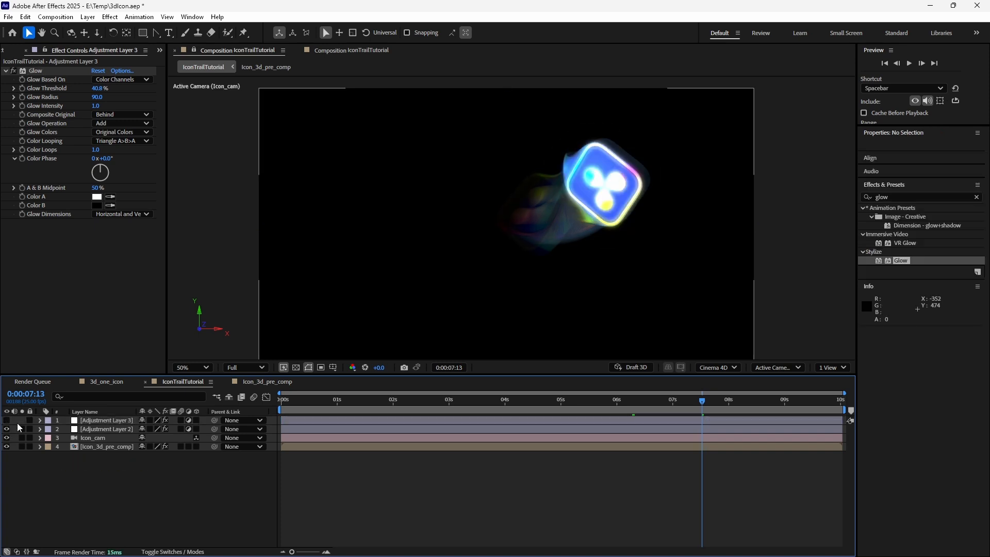
- Try setting Adjustment Layer 2's Glow Intensity to 0 and undo the change
{"action": "left_click", "coordinate": [337, 400]}
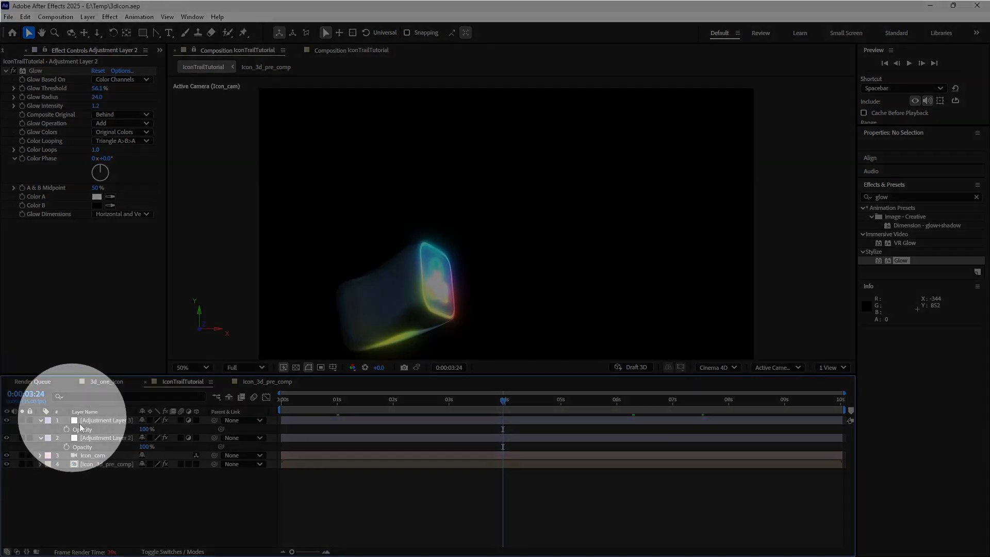
{"action": "left_click_drag", "start_coordinate": [66, 408], "coordinate": [165, 504]}
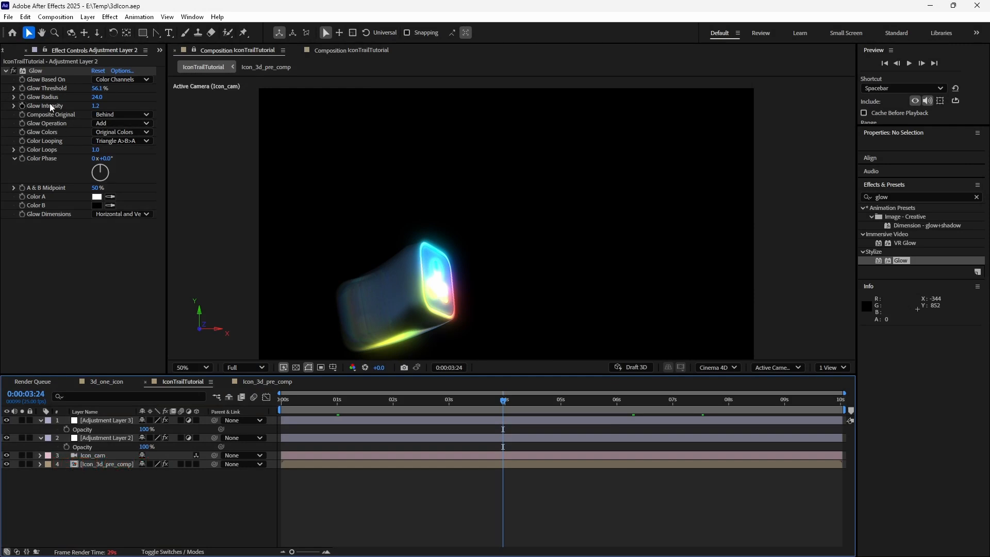
{"action": "left_click_drag", "start_coordinate": [97, 109], "coordinate": [22, 110]}
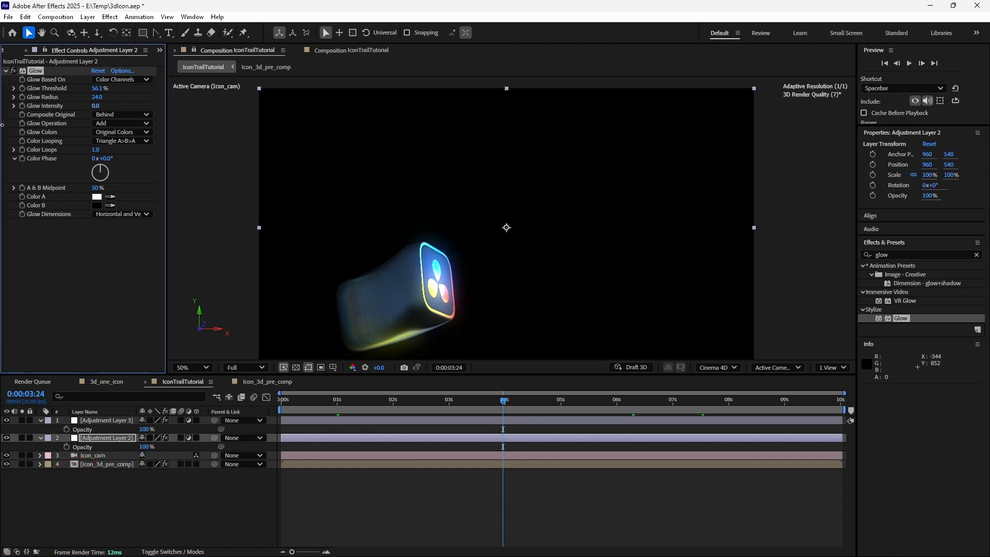
{"action": "key", "text": "ctrl+z"}
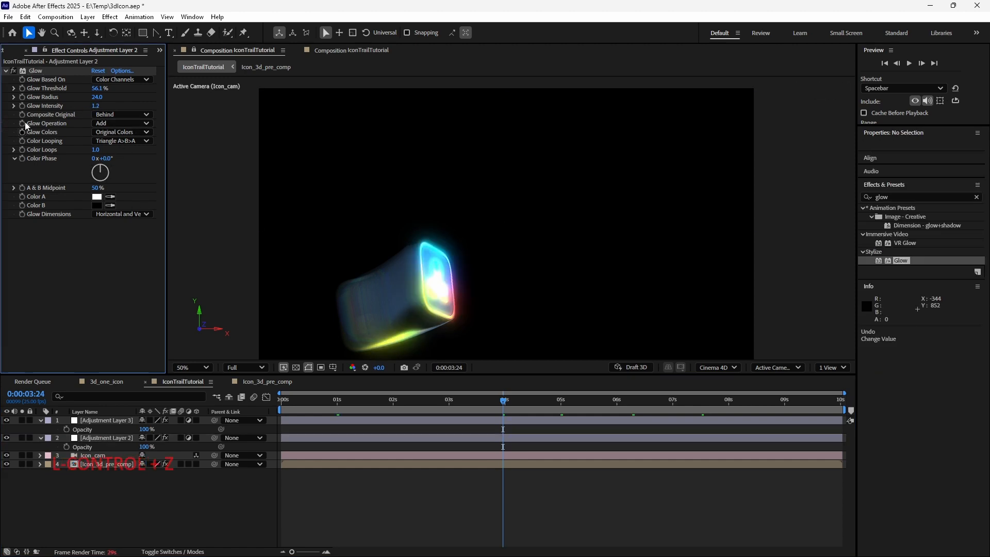
- Set Glow Intensity keyframes at 0:00:03:24 on both Adjustment Layer 2 and Adjustment Layer 3, showing their animated properties
{"action": "left_click", "coordinate": [22, 106]}
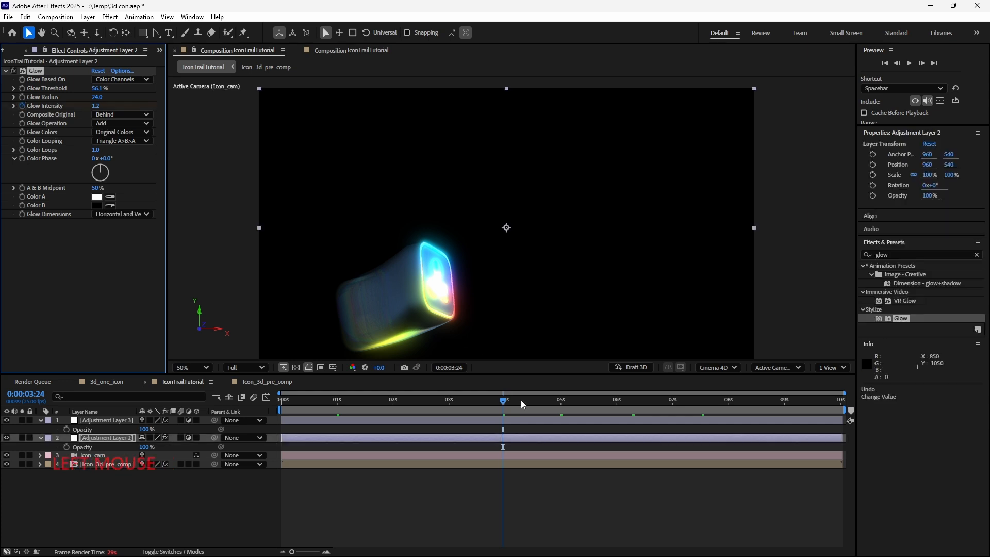
{"action": "key", "text": "u"}
{"action": "left_click", "coordinate": [103, 421]}
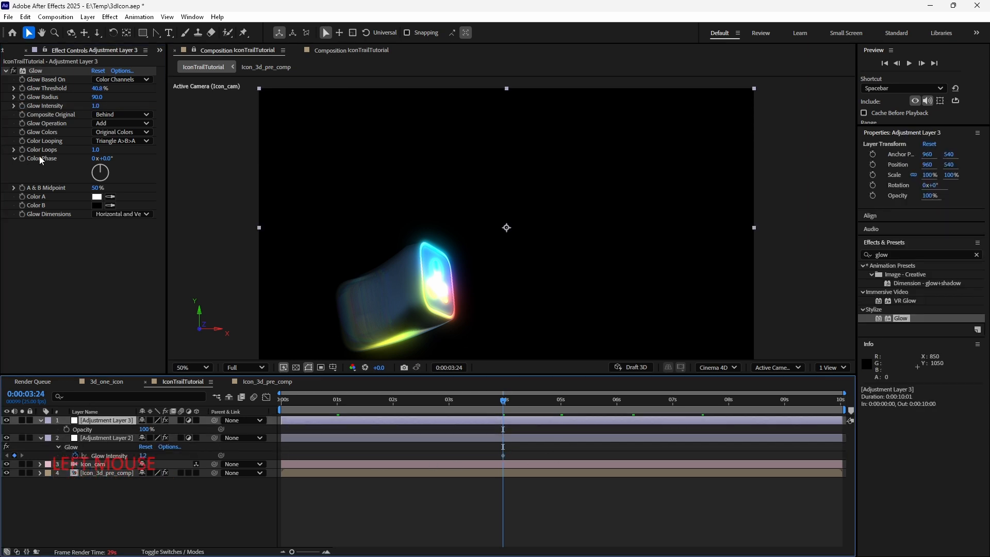
{"action": "left_click", "coordinate": [22, 106]}
{"action": "key", "text": "u"}
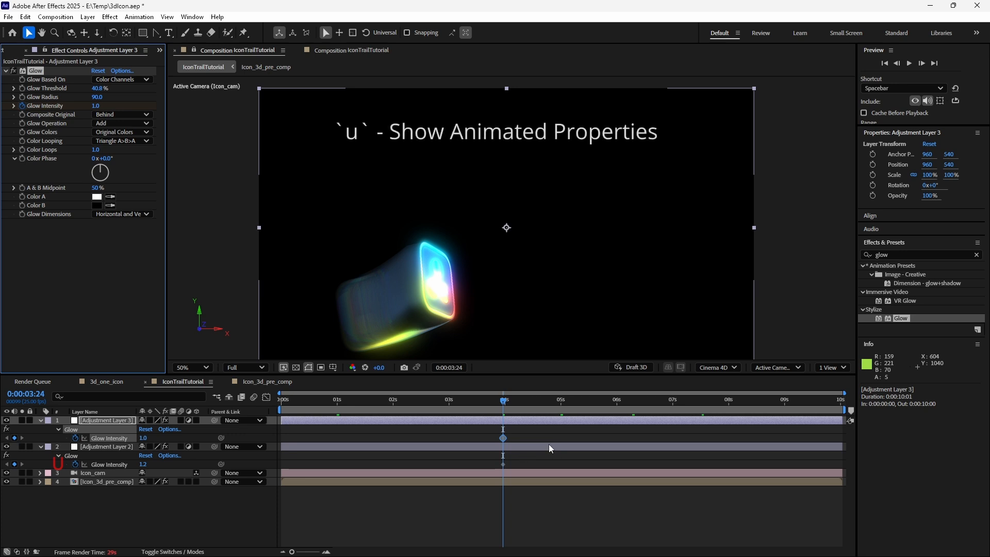
- Copy both layers' Glow Intensity keyframes and paste them at 0:00:05:00 on each adjustment layer
{"action": "left_click_drag", "start_coordinate": [529, 434], "coordinate": [488, 464]}
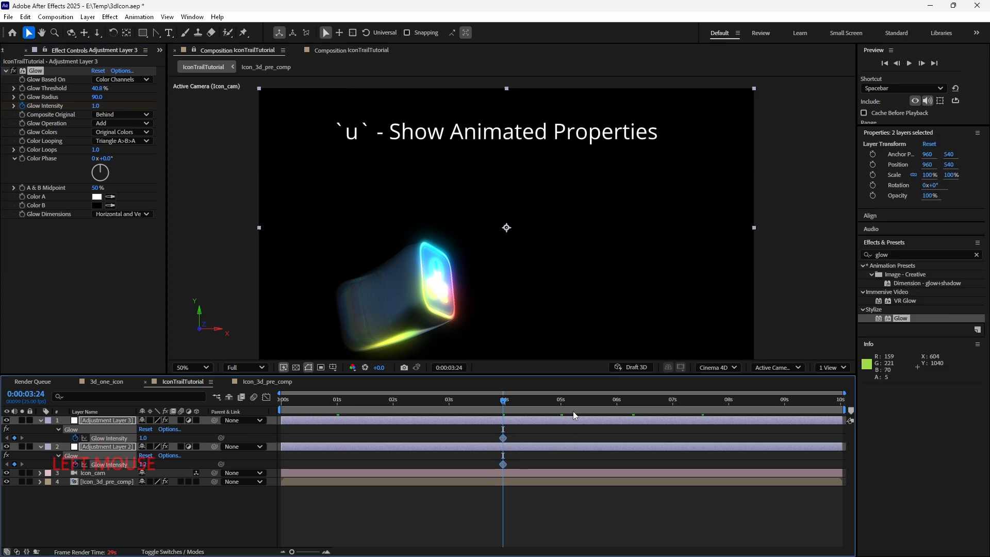
{"action": "left_click_drag", "start_coordinate": [522, 433], "coordinate": [489, 467]}
{"action": "key", "text": "ctrl+c"}
{"action": "left_click", "coordinate": [560, 402], "text": "shift"}
{"action": "left_click_drag", "start_coordinate": [562, 406], "coordinate": [562, 404]}
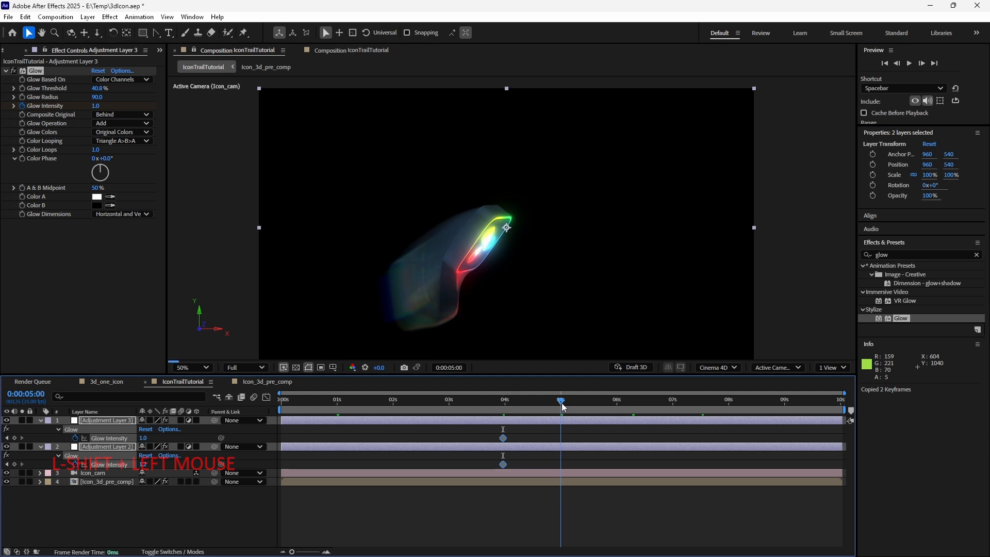
{"action": "left_click", "coordinate": [564, 429]}
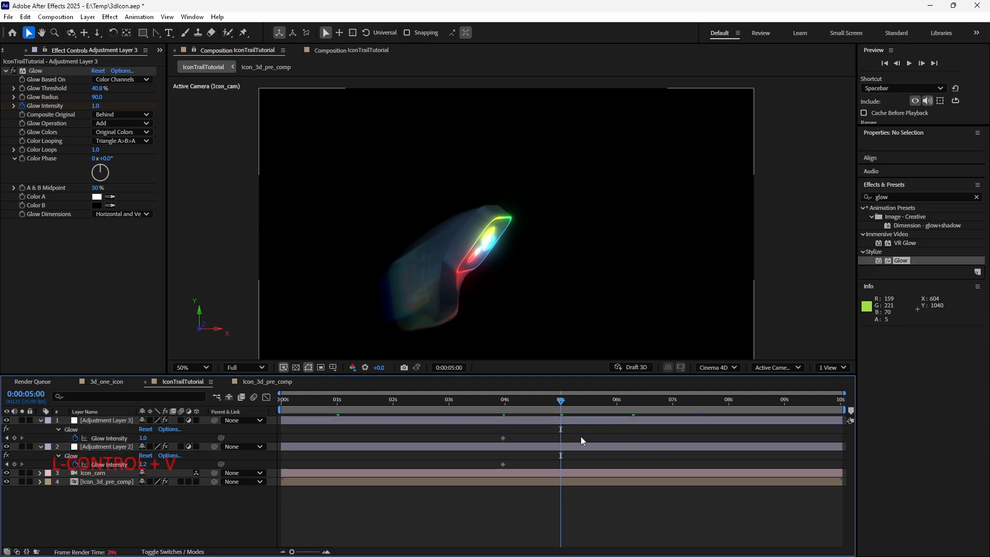
{"action": "left_click", "coordinate": [521, 433]}
{"action": "key", "text": "ctrl+v"}
{"action": "left_click", "coordinate": [506, 465]}
{"action": "key", "text": "ctrl+v"}
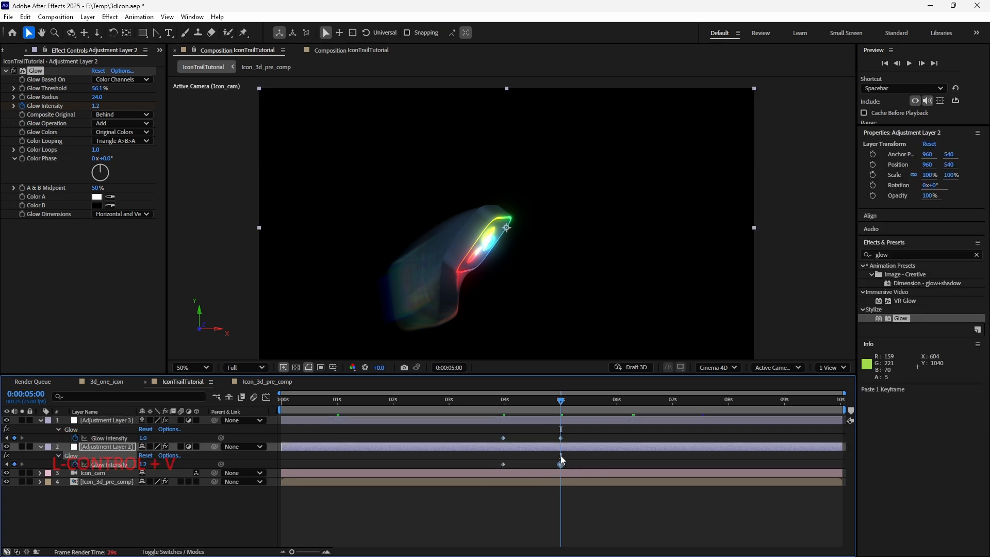
- At 0:00:03:24, set Glow Intensity to 0.5 on both Adjustment Layer 2 and Adjustment Layer 3
{"action": "left_click", "coordinate": [508, 408], "text": "shift"}
{"action": "left_click", "coordinate": [145, 464]}
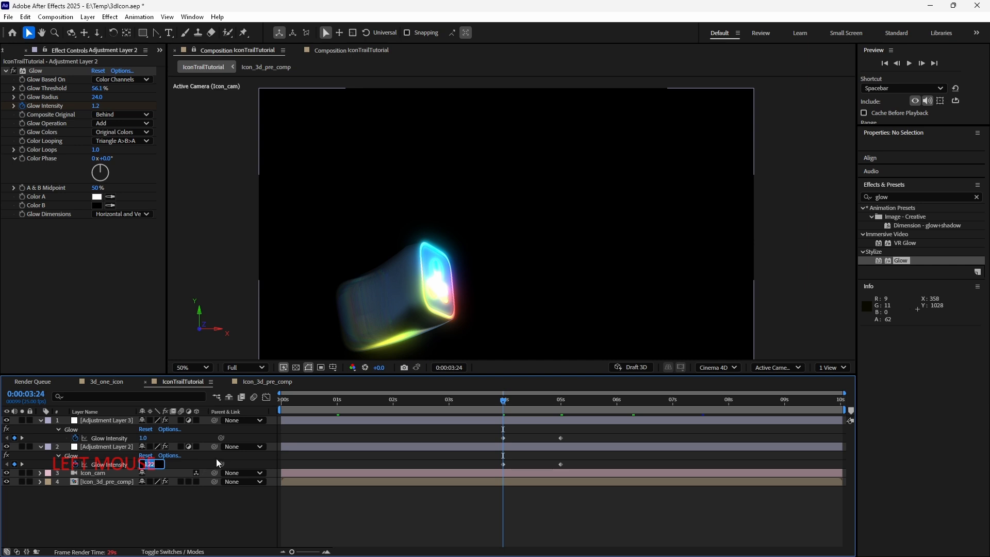
{"action": "type", "text": "0.5"}
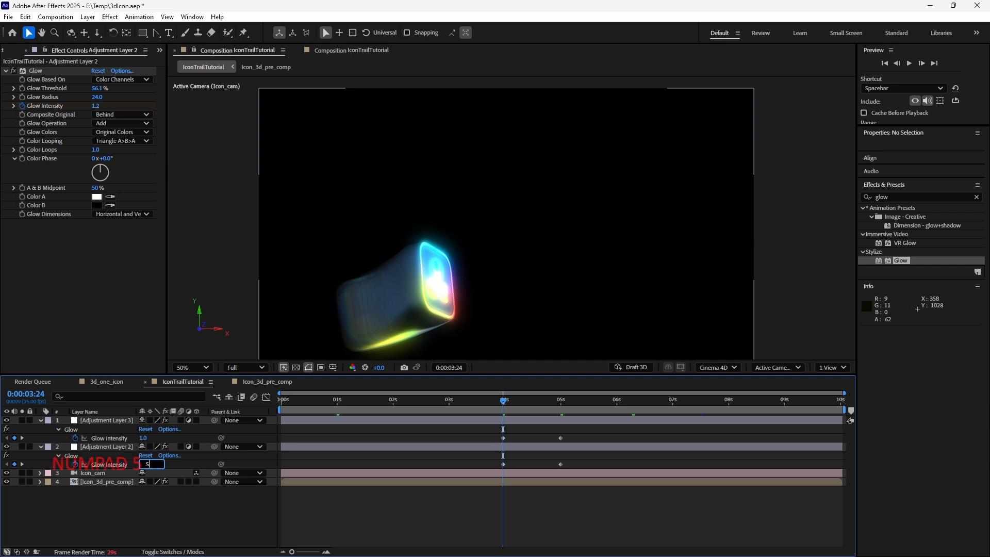
{"action": "key", "text": "Return"}
{"action": "left_click", "coordinate": [146, 437]}
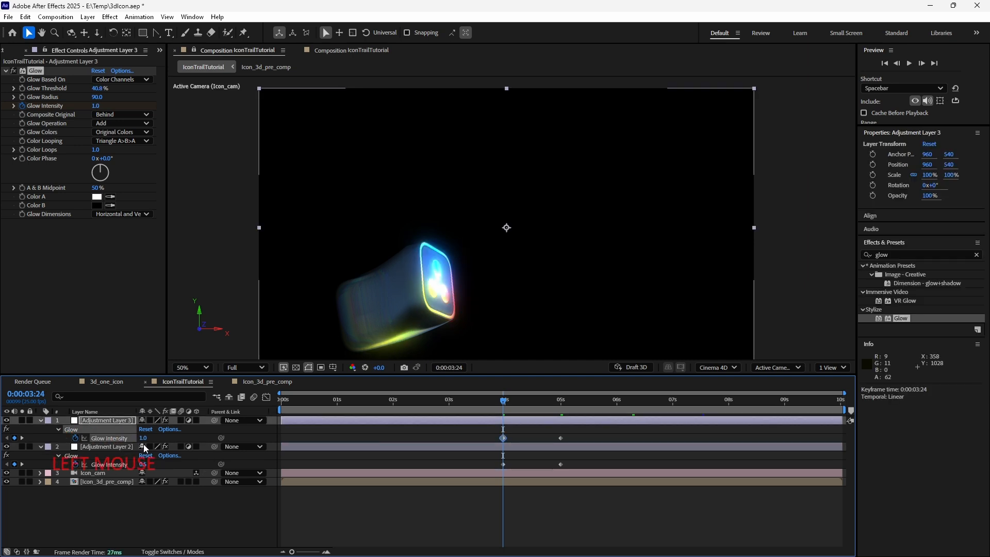
{"action": "key", "text": "Right"}
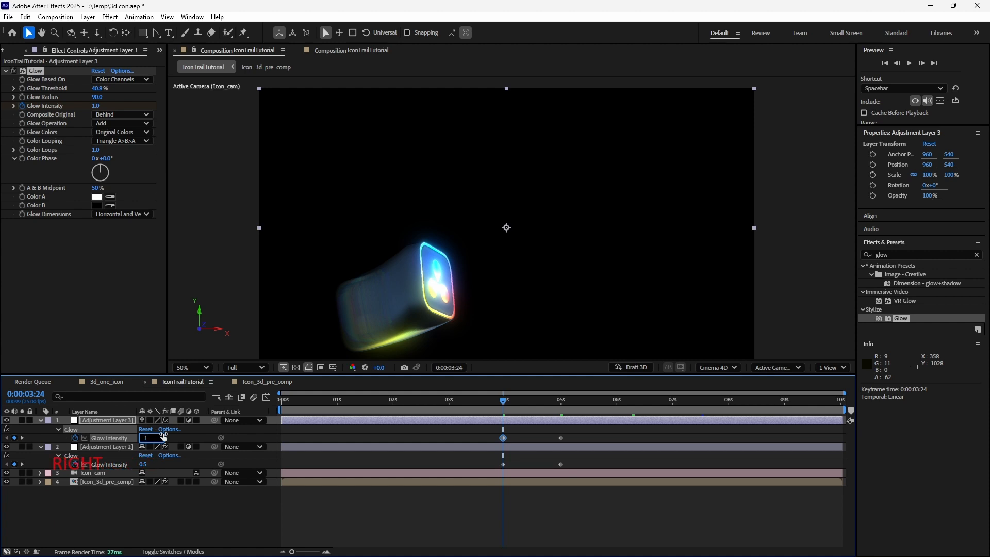
{"action": "type", "text": "0.5"}
{"action": "key", "text": "Return"}
- Add Glow Intensity keyframes at 0:00:01:00 on both adjustment layers and set each to 0.2
{"action": "key", "text": "shift"}
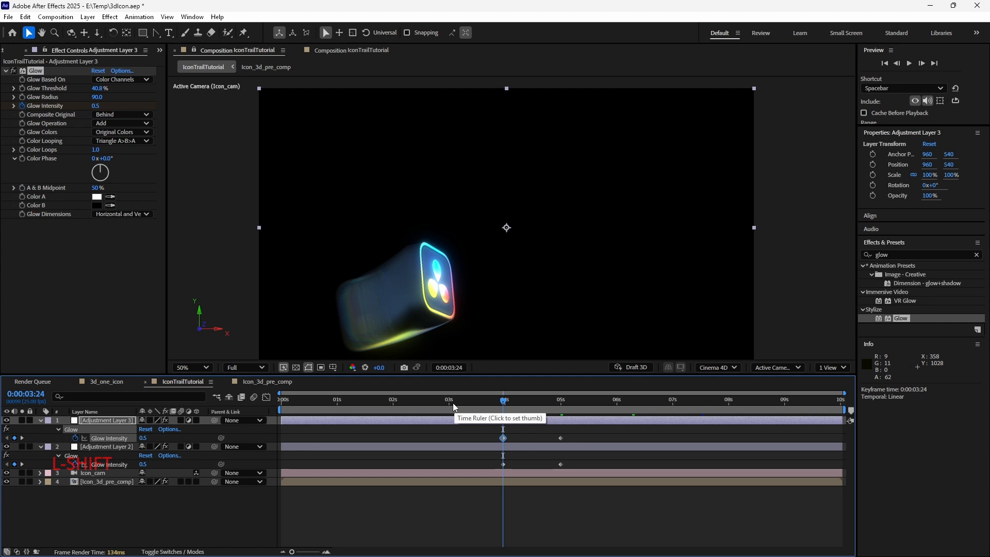
{"action": "left_click", "coordinate": [453, 405], "text": "shift"}
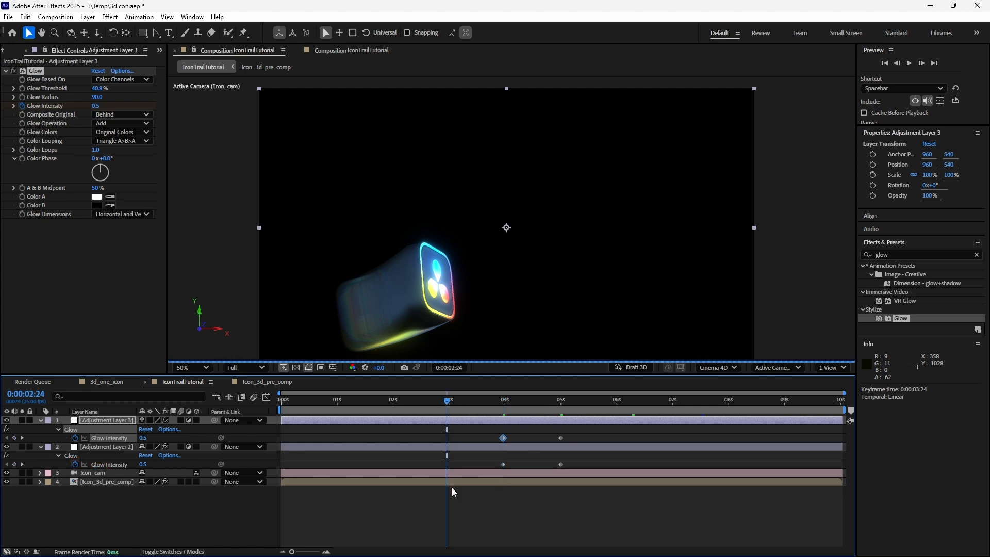
{"action": "key", "text": "ctrl+Right"}
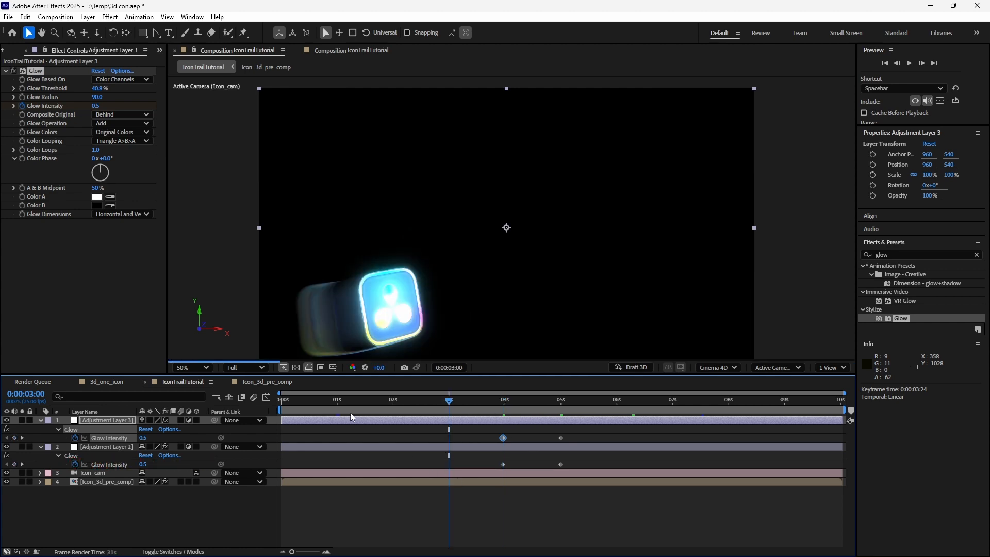
{"action": "left_click", "coordinate": [338, 404], "text": "shift"}
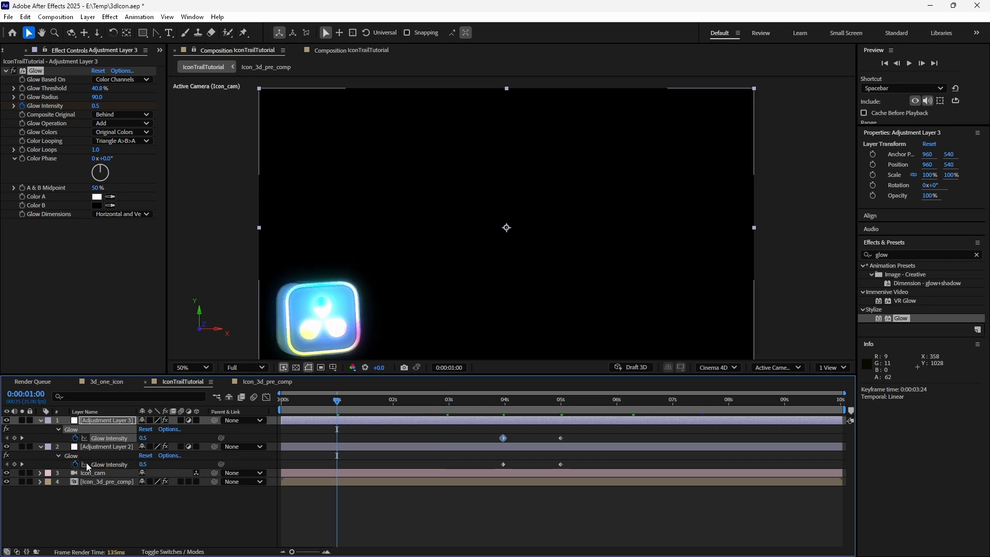
{"action": "left_click", "coordinate": [15, 438]}
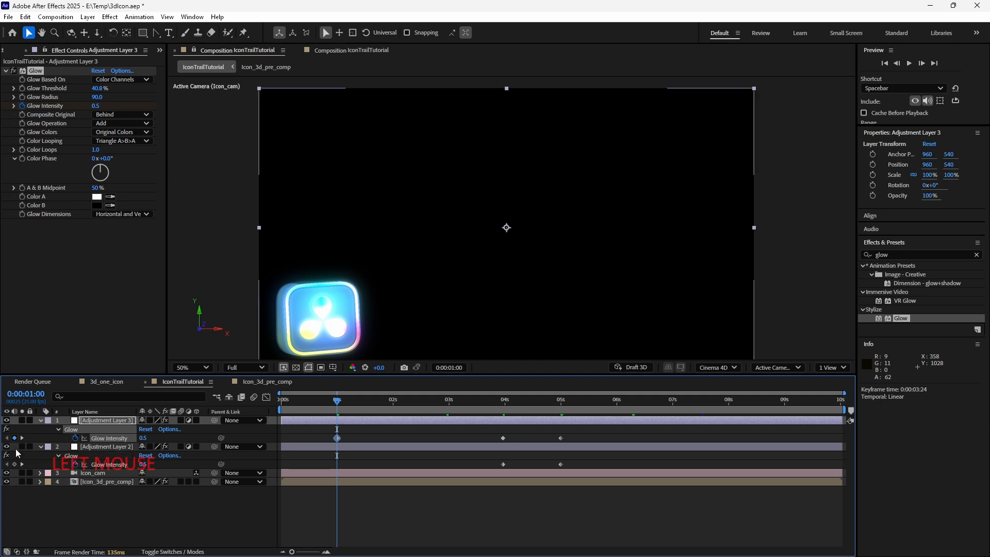
{"action": "left_click", "coordinate": [15, 464]}
{"action": "left_click", "coordinate": [148, 438]}
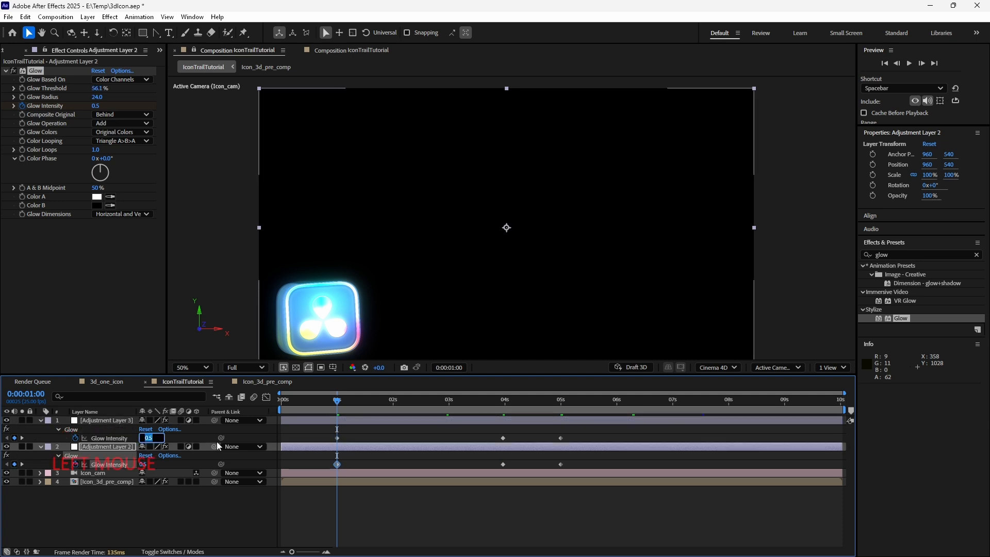
{"action": "type", "text": "0.2"}
{"action": "key", "text": "Return"}
{"action": "left_click", "coordinate": [147, 464]}
{"action": "key", "text": "Right"}
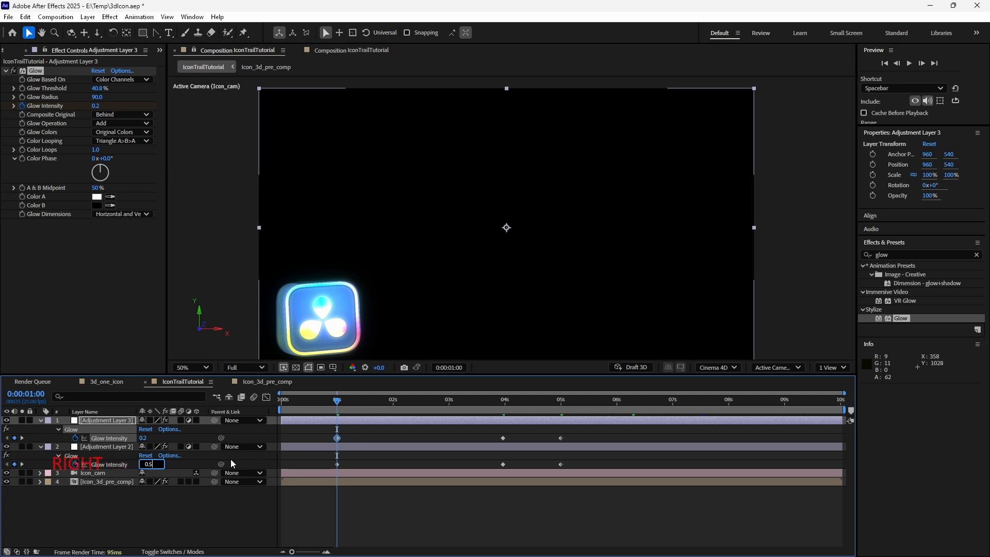
{"action": "key", "text": "BackSpace"}
{"action": "type", "text": "2"}
{"action": "key", "text": "Return"}
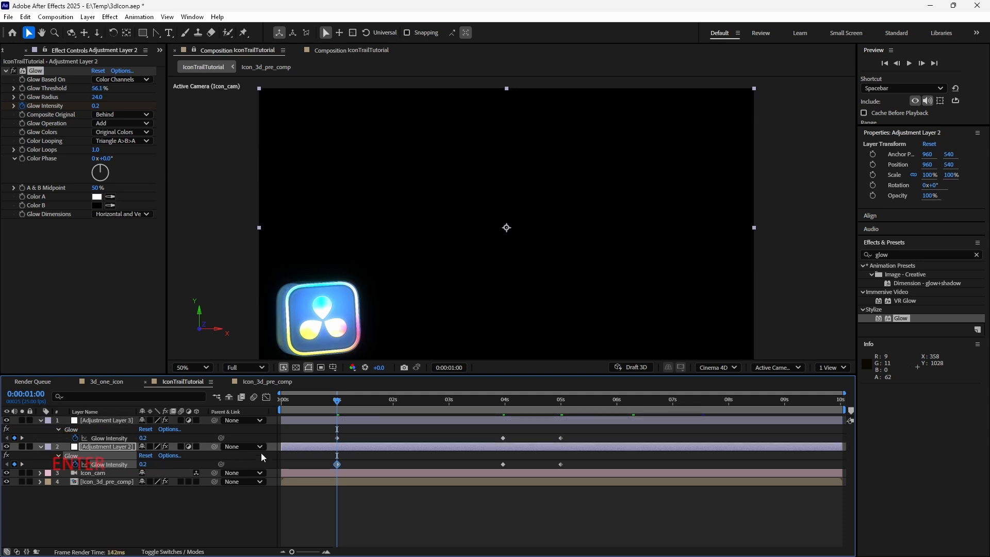
- Divide both adjustment layers' Glow Intensity at 1 second by 2.5
{"action": "left_click", "coordinate": [148, 439]}
{"action": "left_click", "coordinate": [157, 439]}
{"action": "type", "text": "/"}
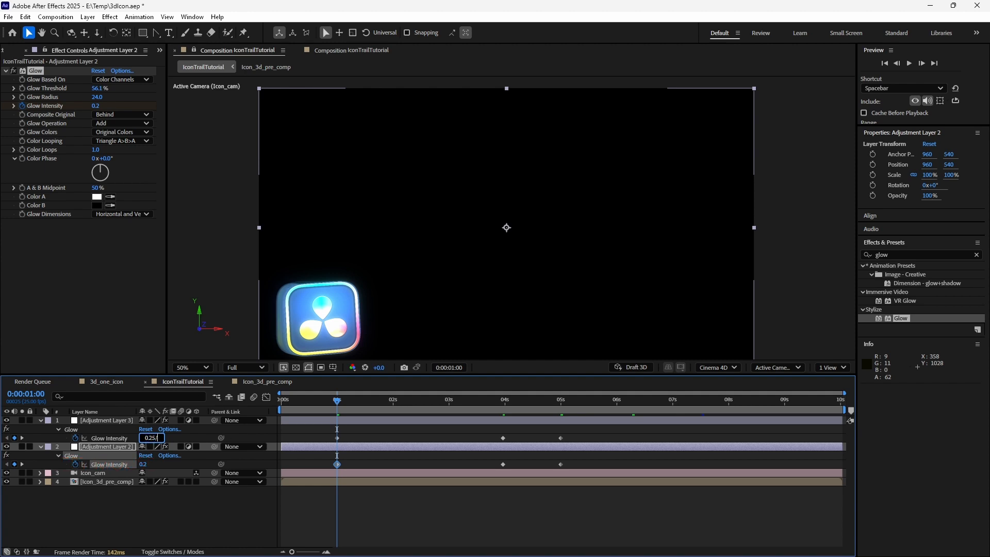
{"action": "type", "text": "2.5"}
{"action": "key", "text": "Return"}
{"action": "left_click", "coordinate": [154, 465]}
{"action": "left_click", "coordinate": [155, 465]}
{"action": "type", "text": "/2.5"}
{"action": "key", "text": "Return"}
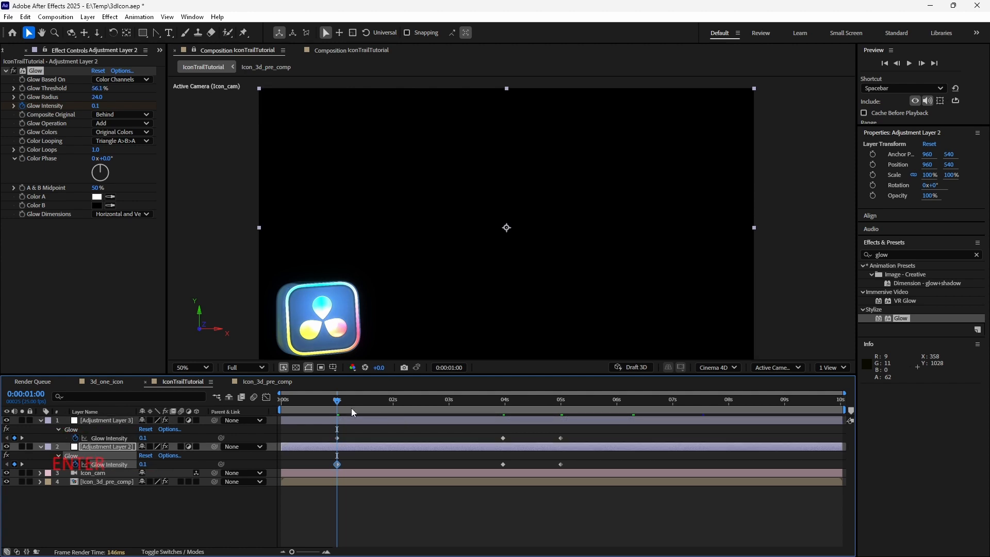
- At 0:00:02:00, set Glow Intensity to 0.1 on both Adjustment Layer 3 and Adjustment Layer 2
{"action": "left_click", "coordinate": [394, 405], "text": "shift"}
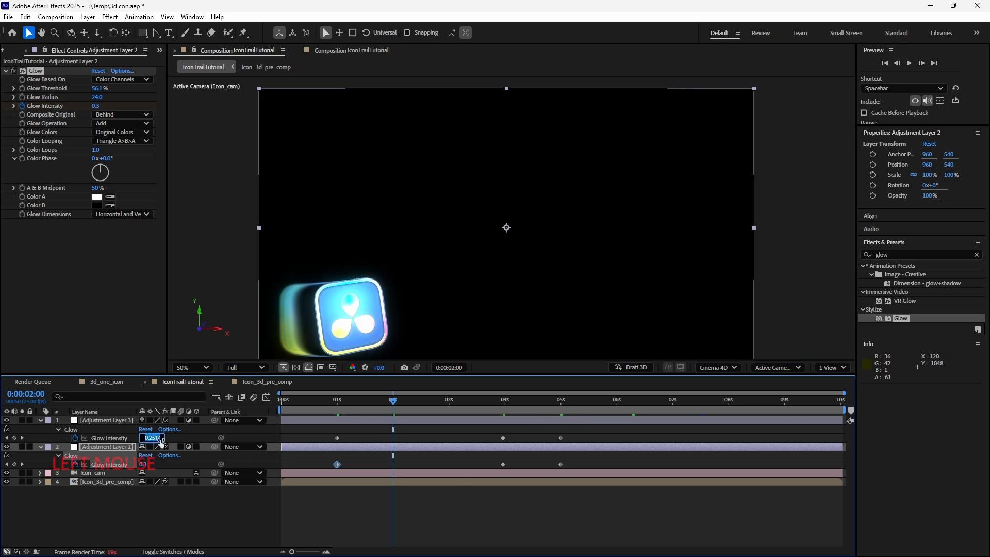
{"action": "left_click", "coordinate": [301, 438]}
{"action": "type", "text": "0.1"}
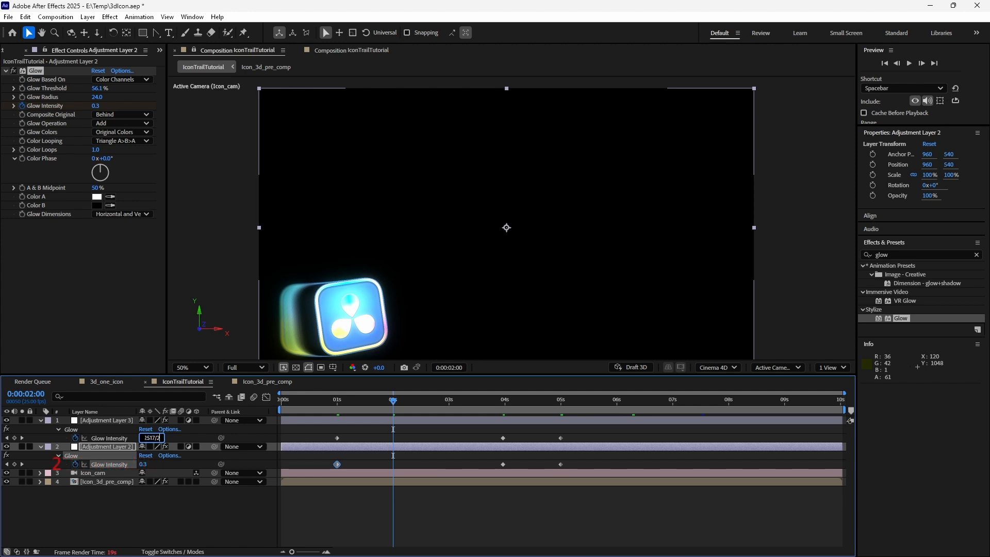
{"action": "key", "text": "Return"}
{"action": "left_click", "coordinate": [143, 465]}
{"action": "type", "text": "0.1"}
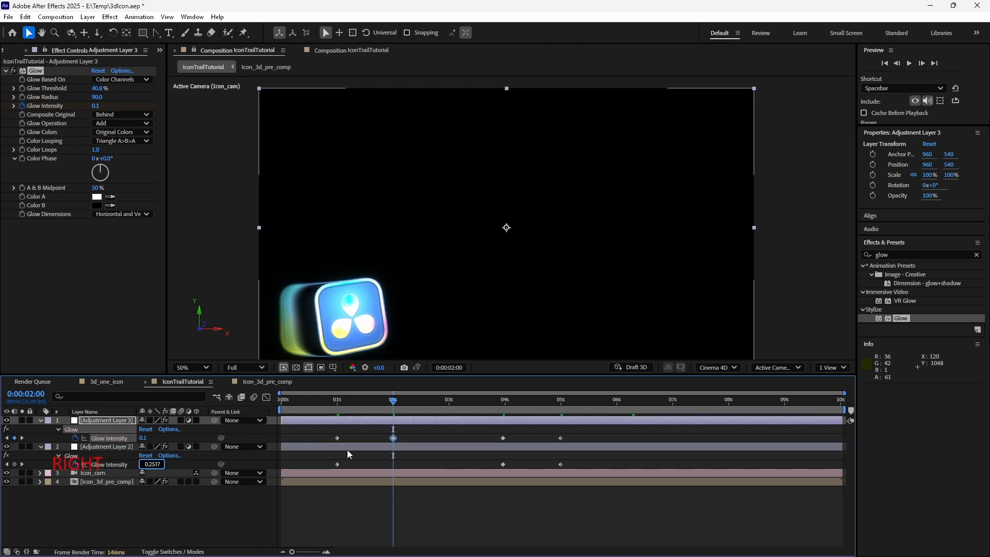
{"action": "key", "text": "Return"}
- At 0:00:06:00, set Adjustment Layer 3's Glow Intensity to 0.3
{"action": "left_click", "coordinate": [449, 406]}
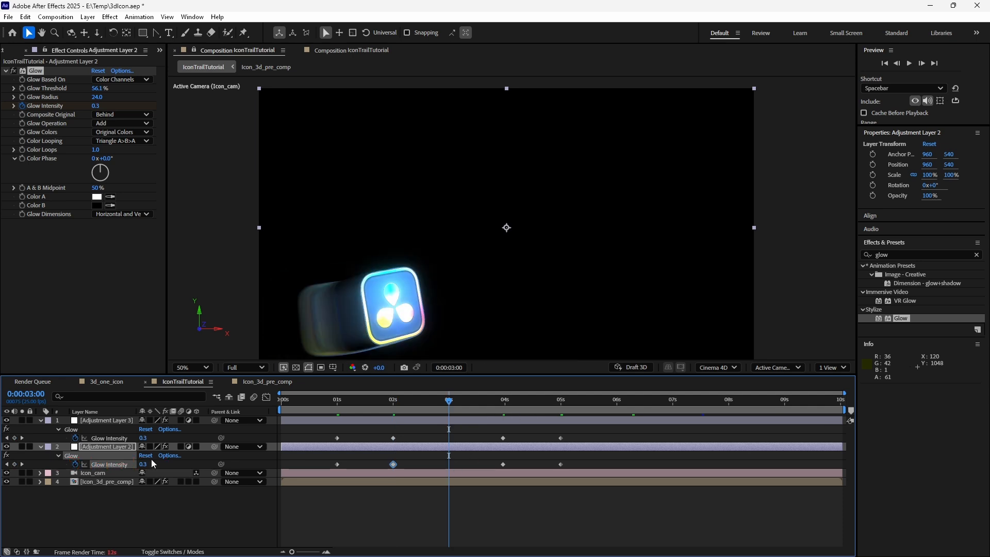
{"action": "left_click", "coordinate": [503, 404], "text": "shift"}
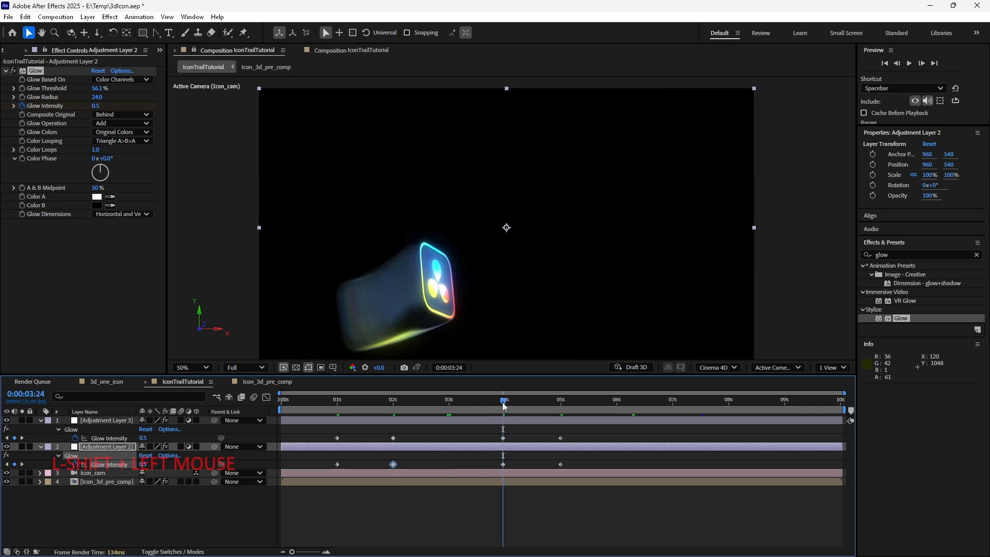
{"action": "left_click", "coordinate": [561, 404], "text": "shift"}
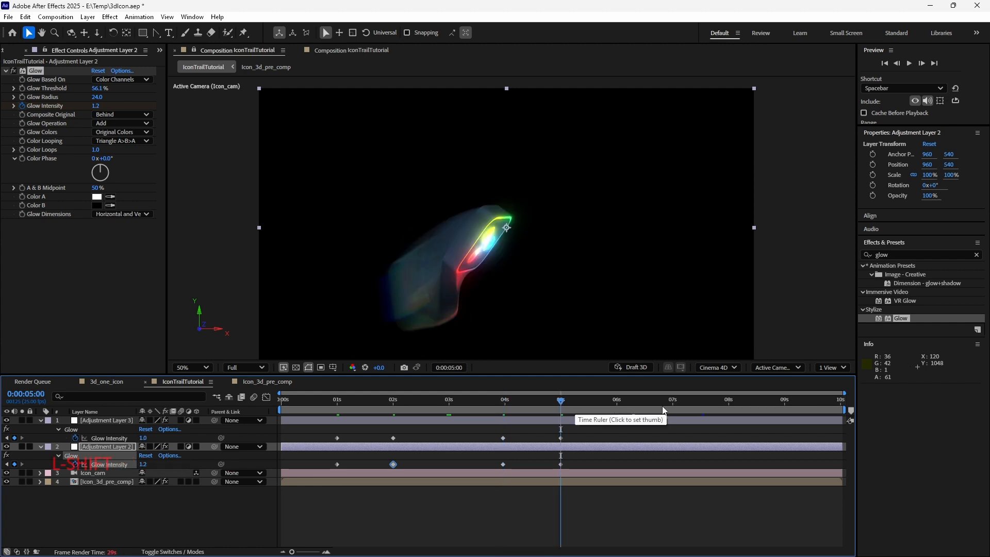
{"action": "left_click", "coordinate": [614, 404], "text": "shift"}
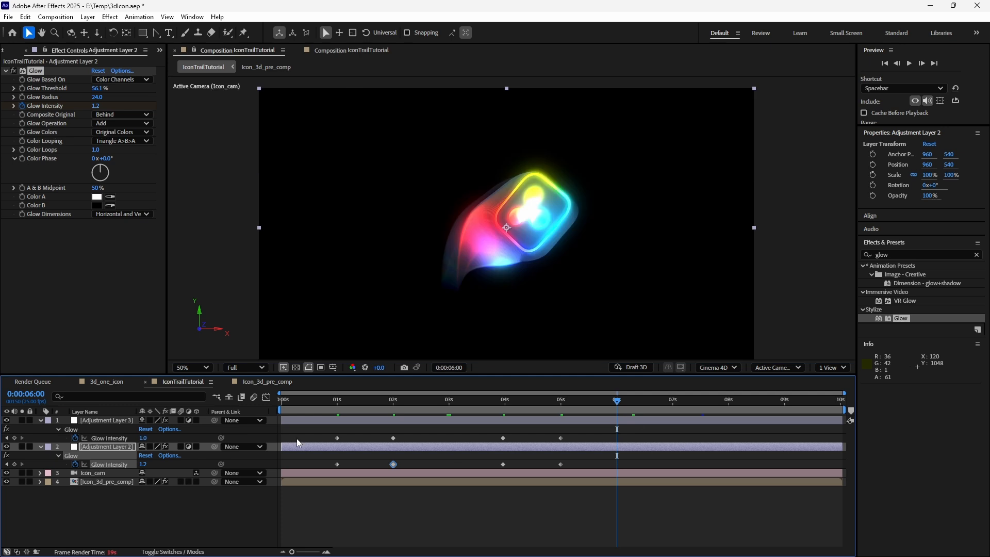
{"action": "left_click", "coordinate": [145, 439]}
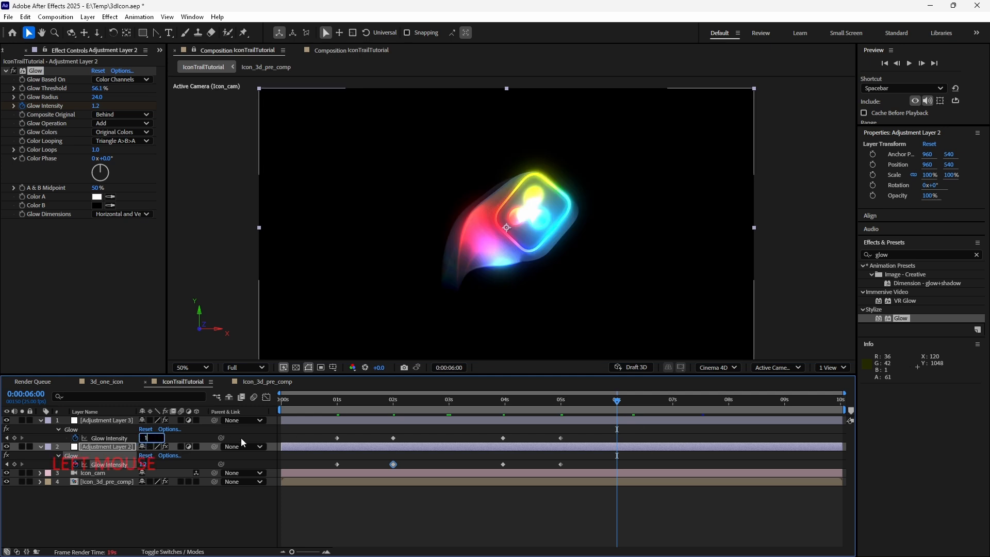
{"action": "type", "text": "0.3"}
{"action": "key", "text": "Return"}
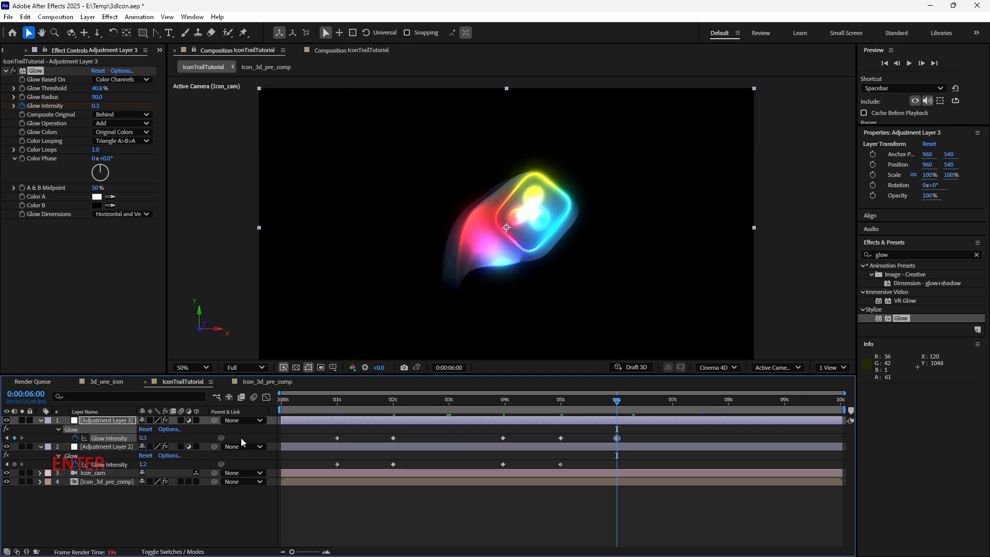
- Set Adjustment Layer 2's Glow Intensity at 6 seconds to 0.4 and save the project
{"action": "left_click", "coordinate": [145, 463]}
{"action": "type", "text": "1.22"}
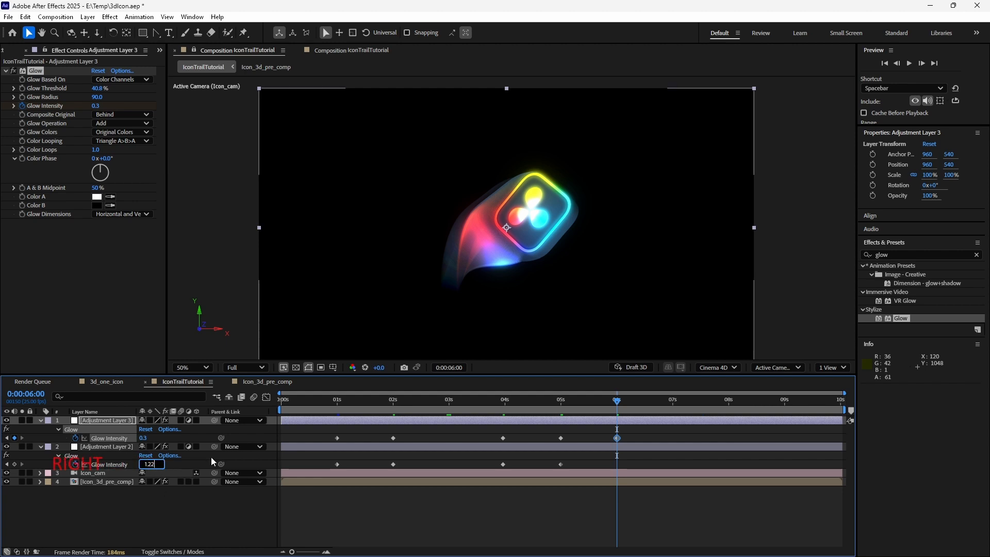
{"action": "key", "text": "Return"}
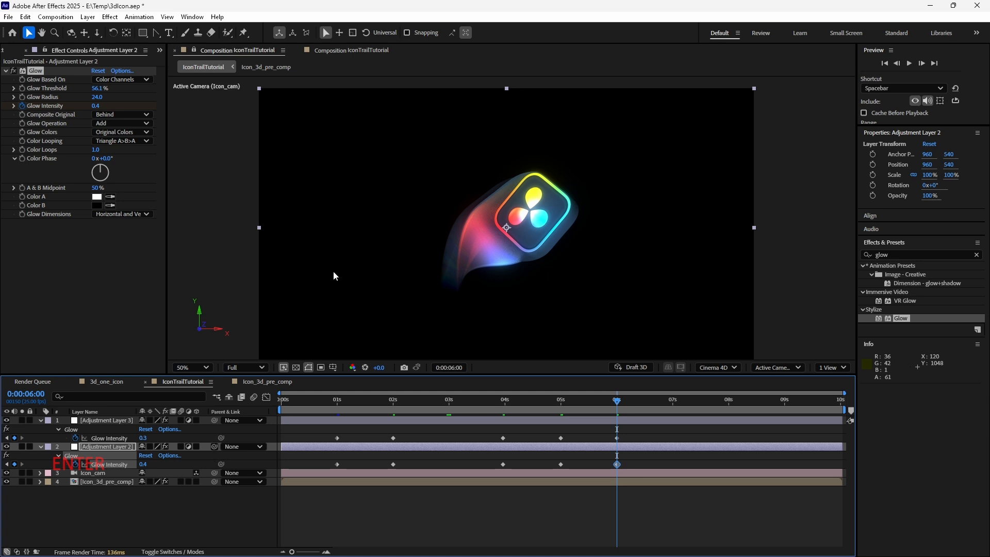
{"action": "key", "text": "ctrl+s"}
- Set Adjustment Layer 2's Glow Intensity at 6 seconds to 0.6
{"action": "left_click", "coordinate": [142, 464]}
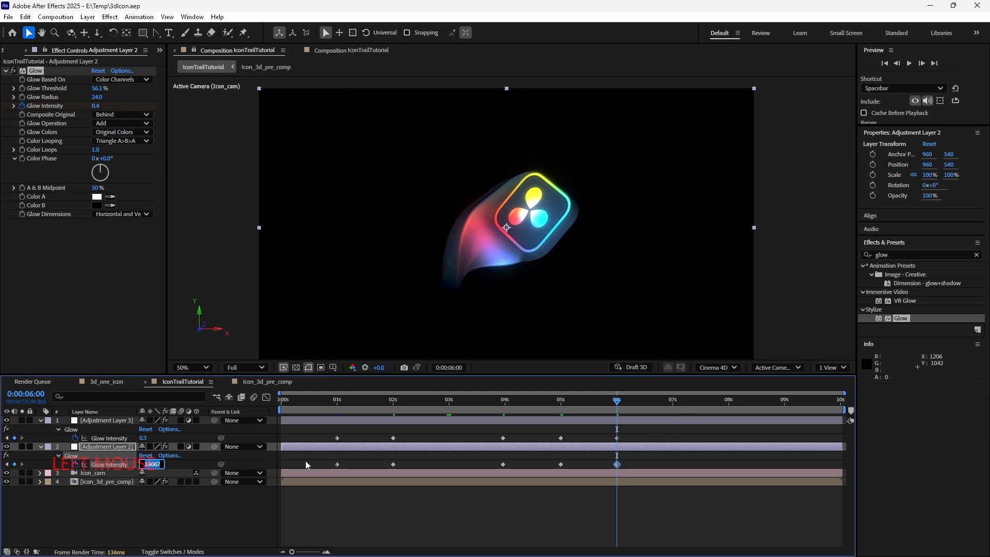
{"action": "type", "text": "0.6"}
{"action": "key", "text": "Return"}
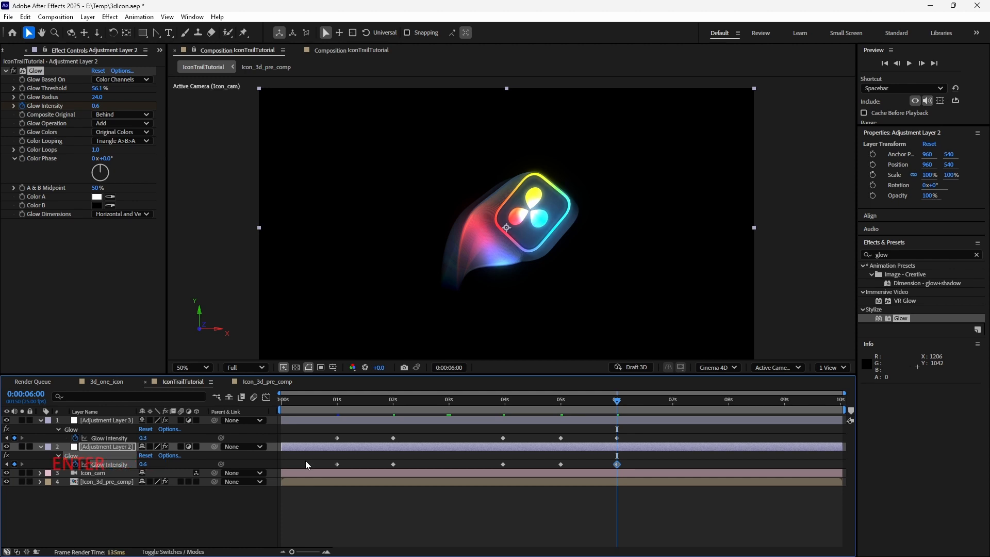
{"action": "left_click", "coordinate": [146, 465]}
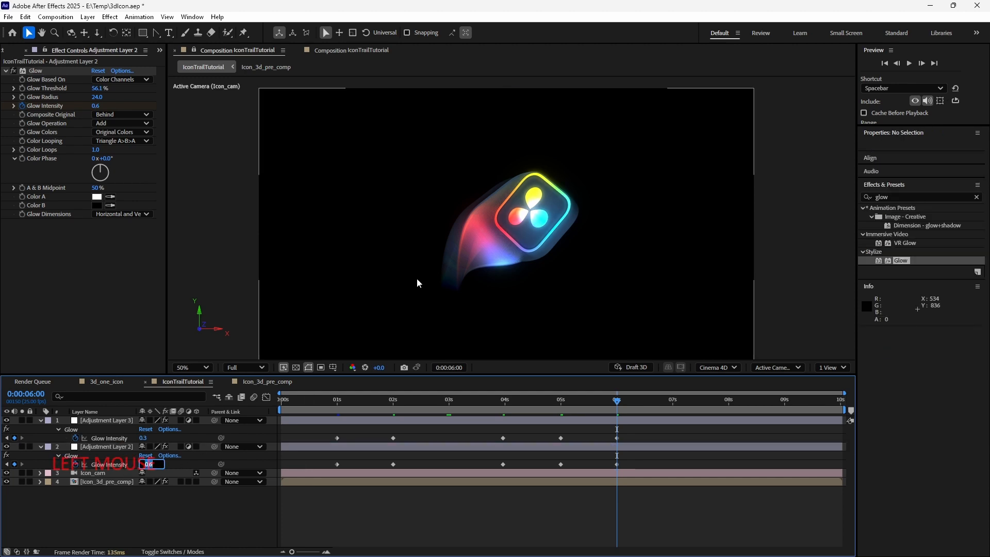